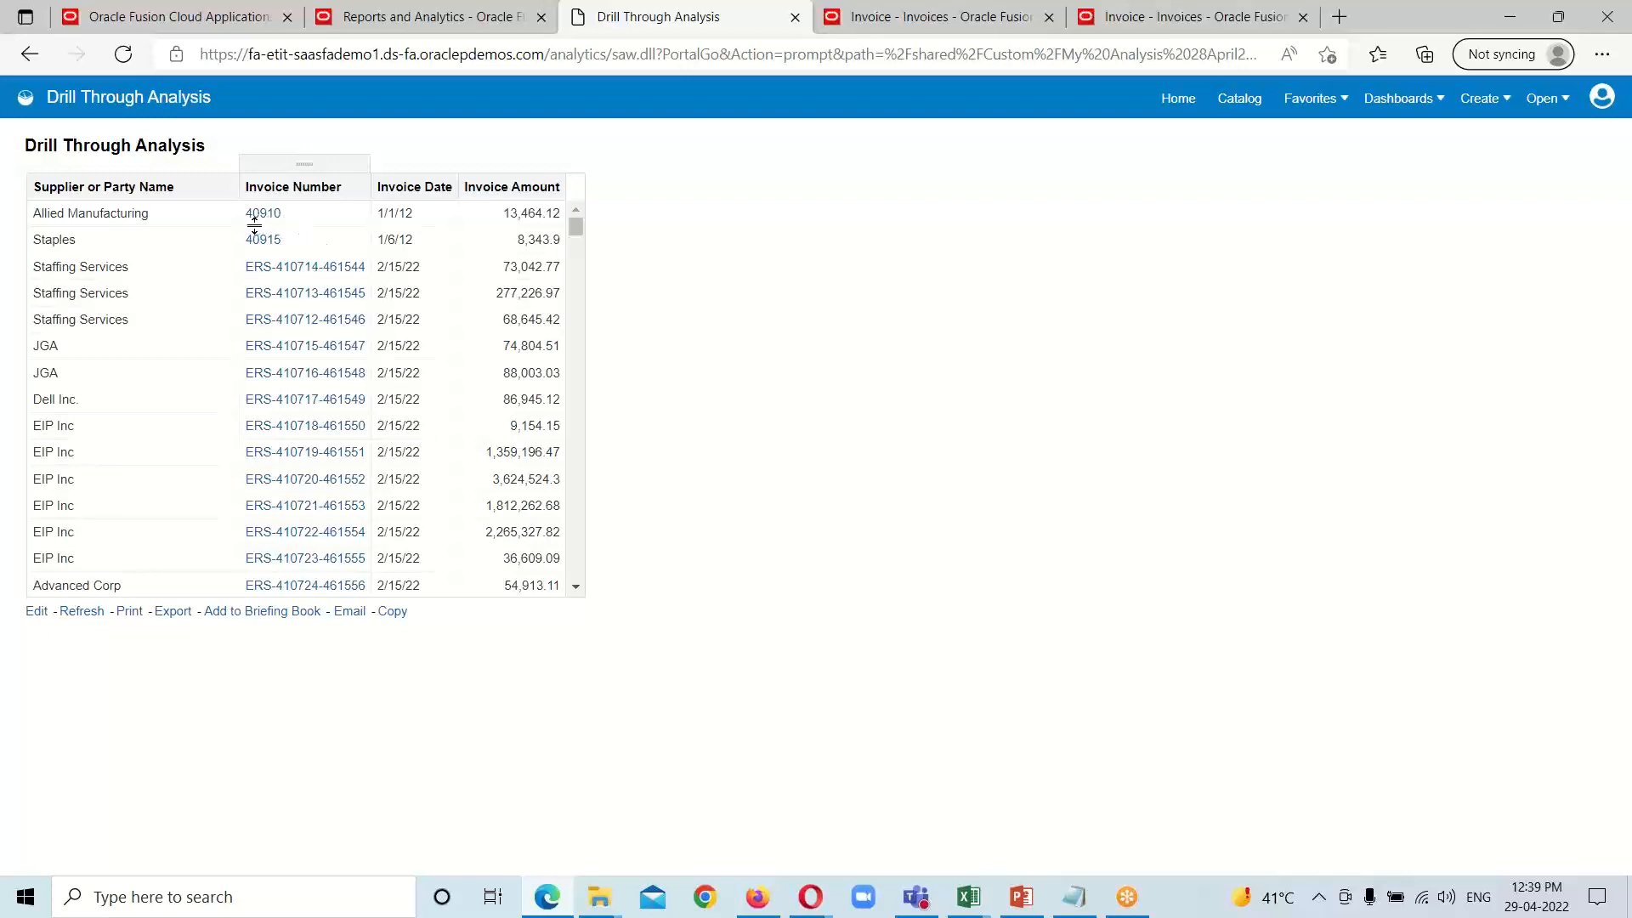
Step: Drill from the Allied Manufacturing invoice number to its invoice detail page and review the invoice details
{"action": "left_click", "coordinate": [269, 218]}
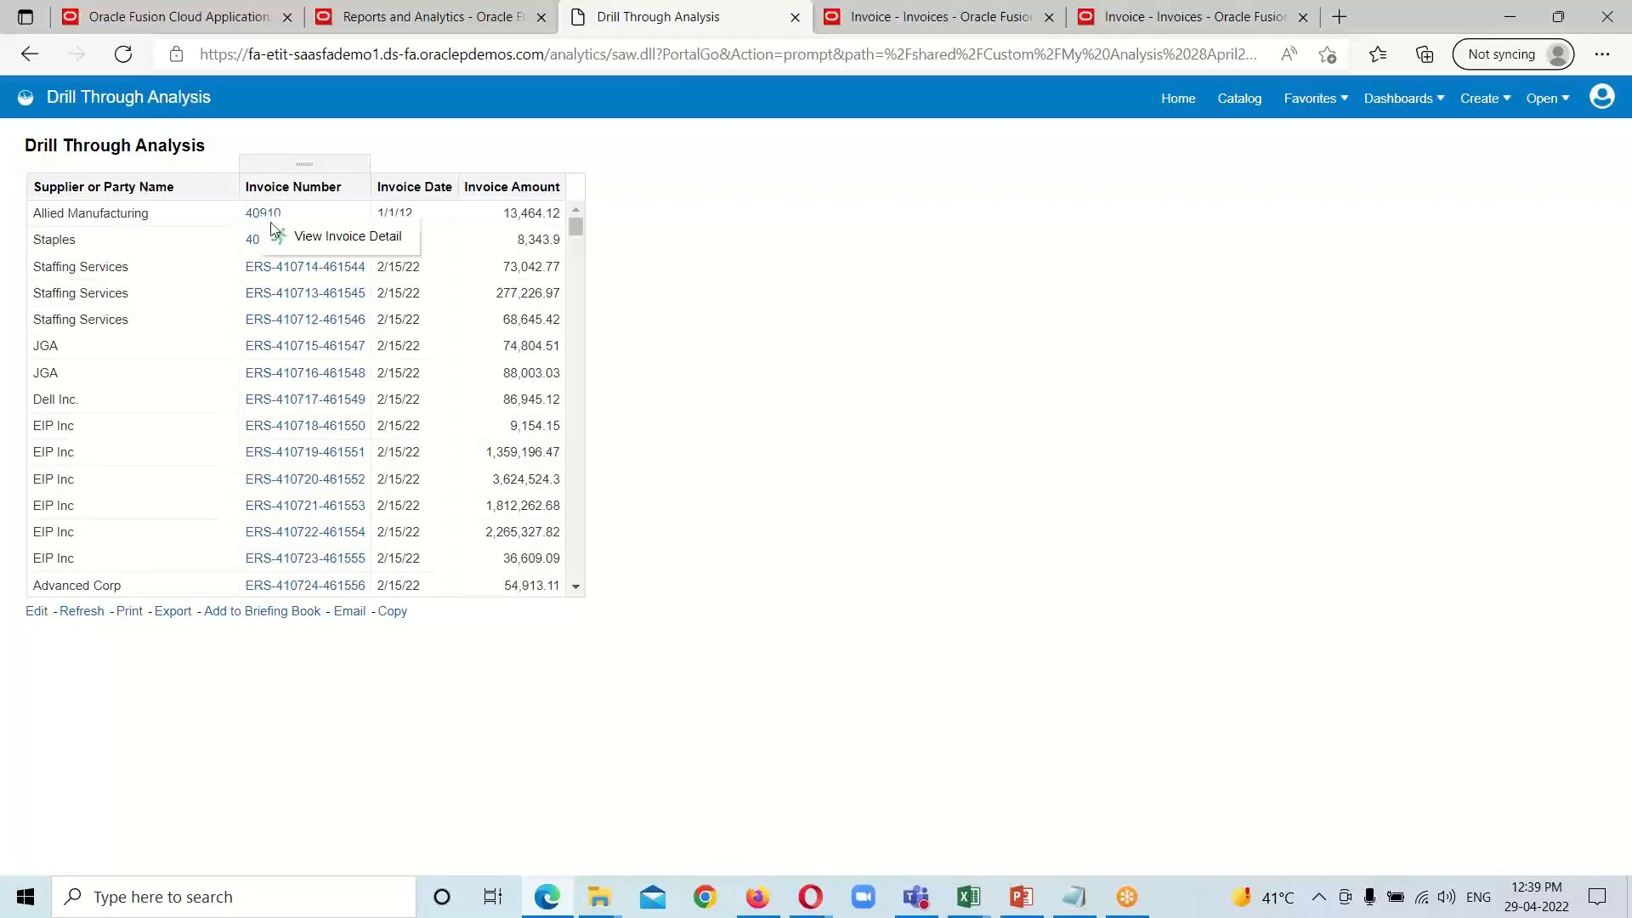
{"action": "left_click", "coordinate": [350, 237]}
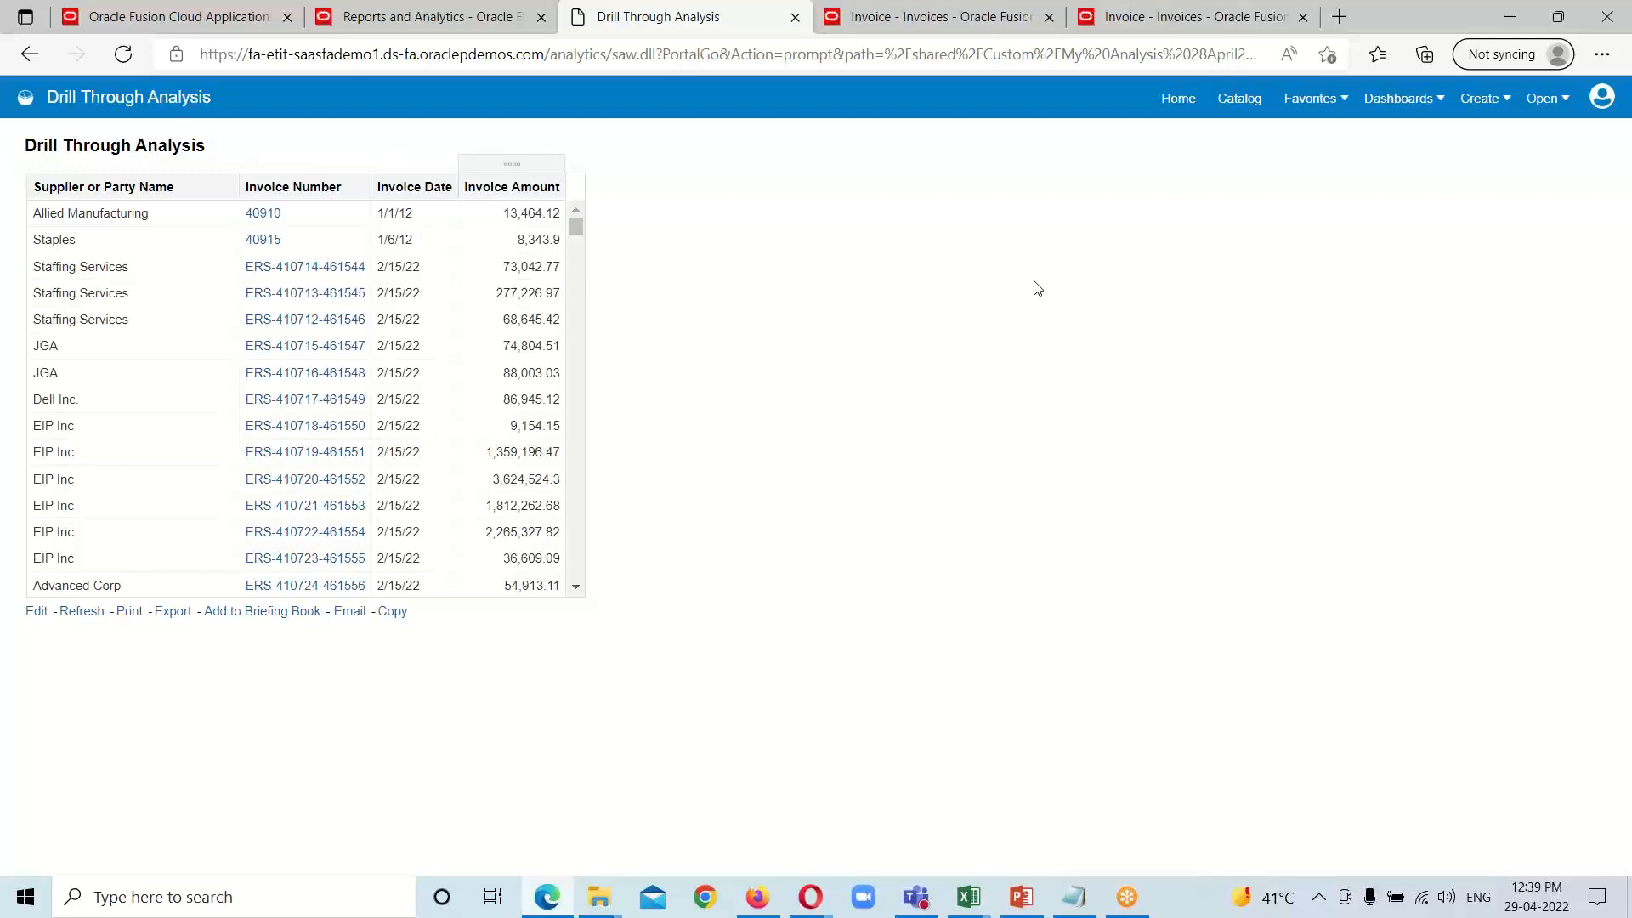
{"action": "left_click", "coordinate": [265, 214]}
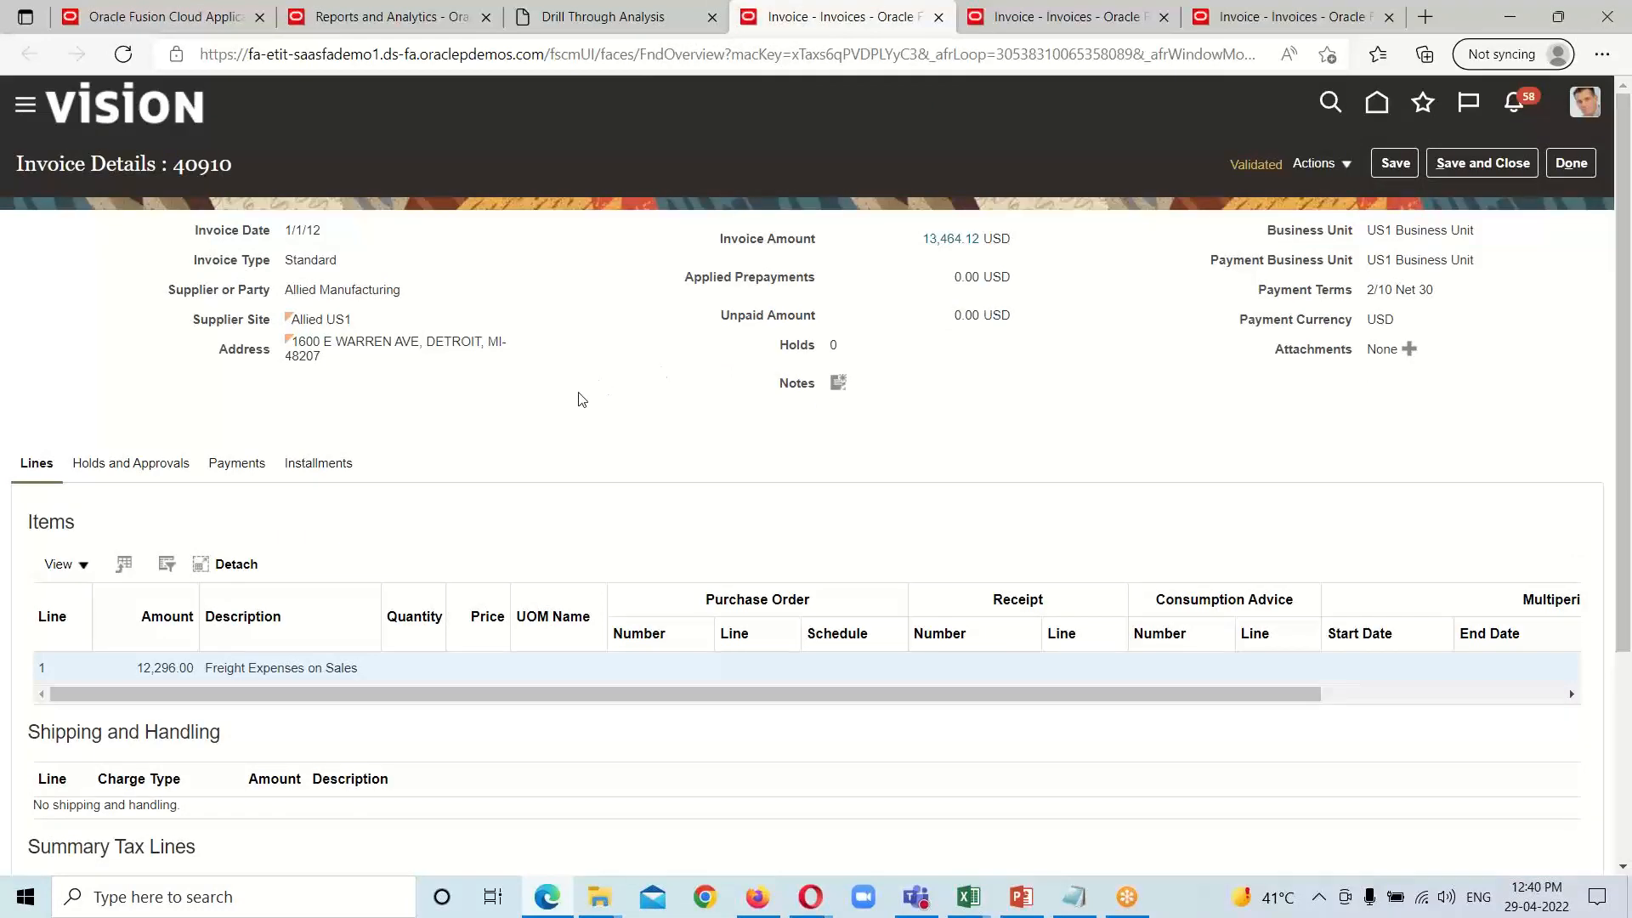
{"action": "scroll", "coordinate": [682, 428], "scroll_direction": "down", "scroll_amount": 3}
{"action": "scroll", "coordinate": [371, 194], "scroll_direction": "up", "scroll_amount": 3}
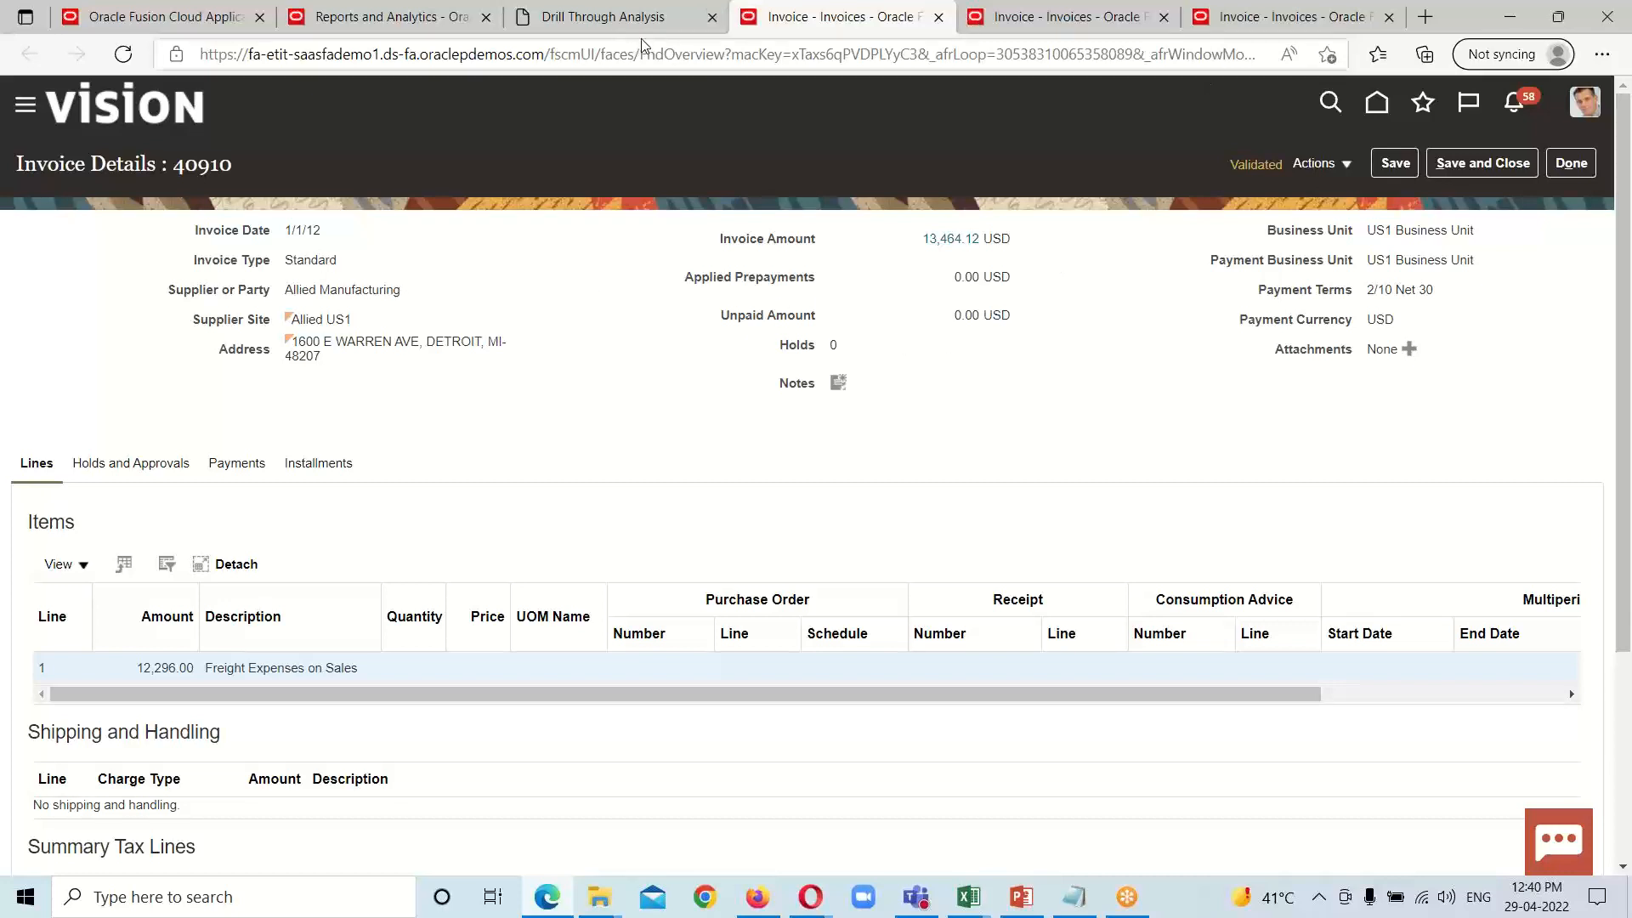
Step: Return to the Drill Through Analysis page and open the catalog folder Shared Folders/Custom/BI Analysis Editor 28April22
{"action": "left_click", "coordinate": [680, 34]}
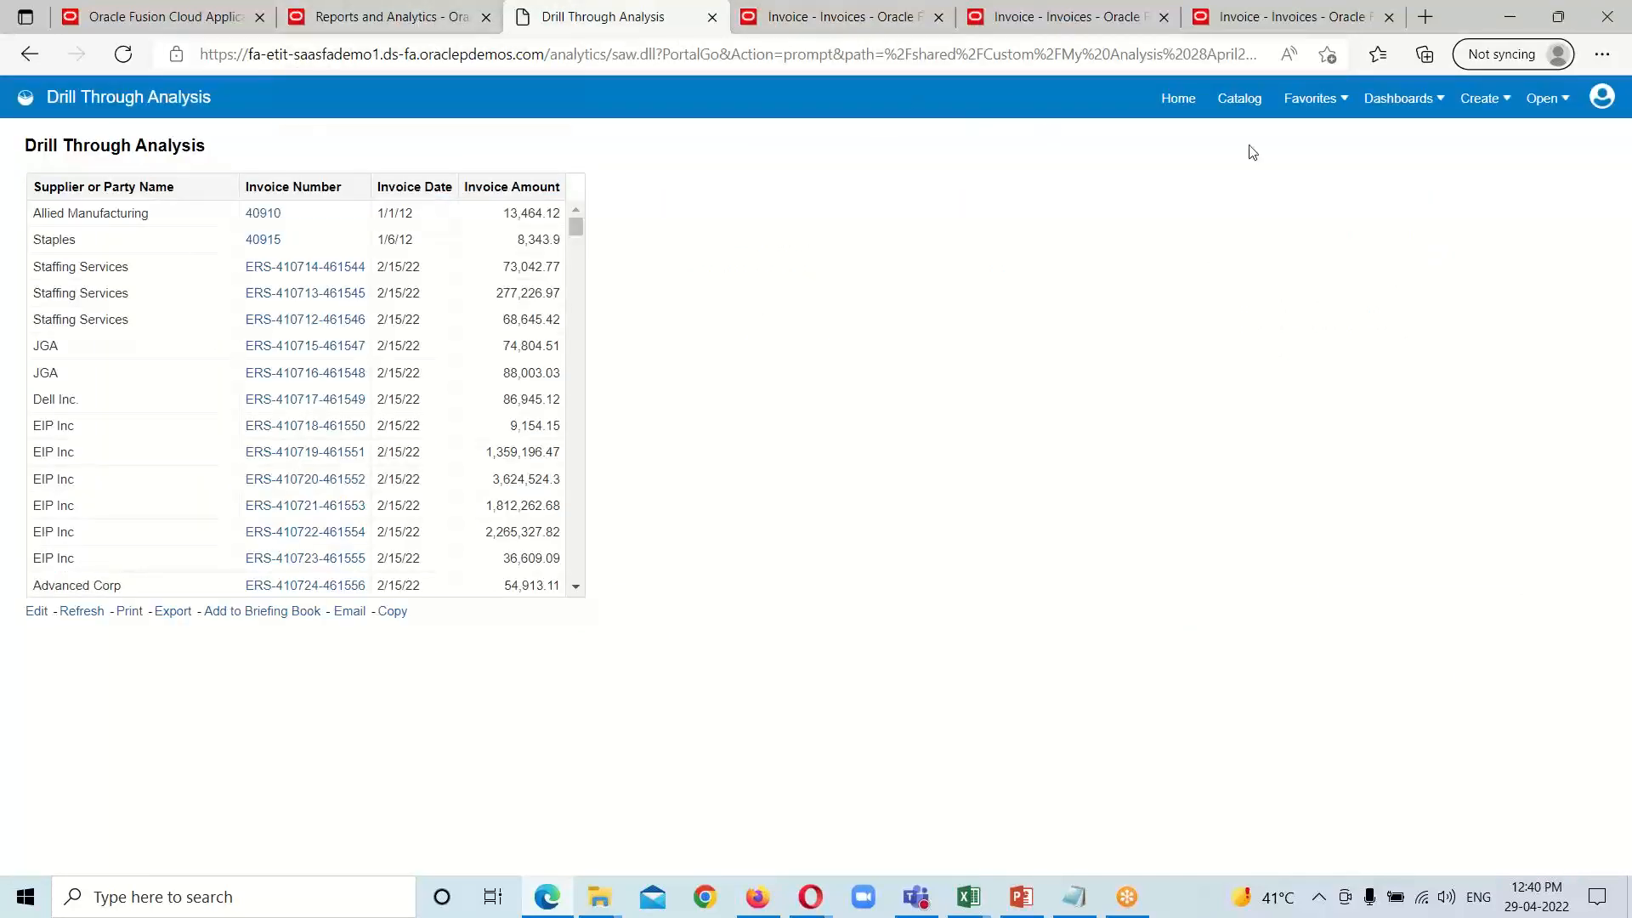
{"action": "left_click", "coordinate": [1237, 101]}
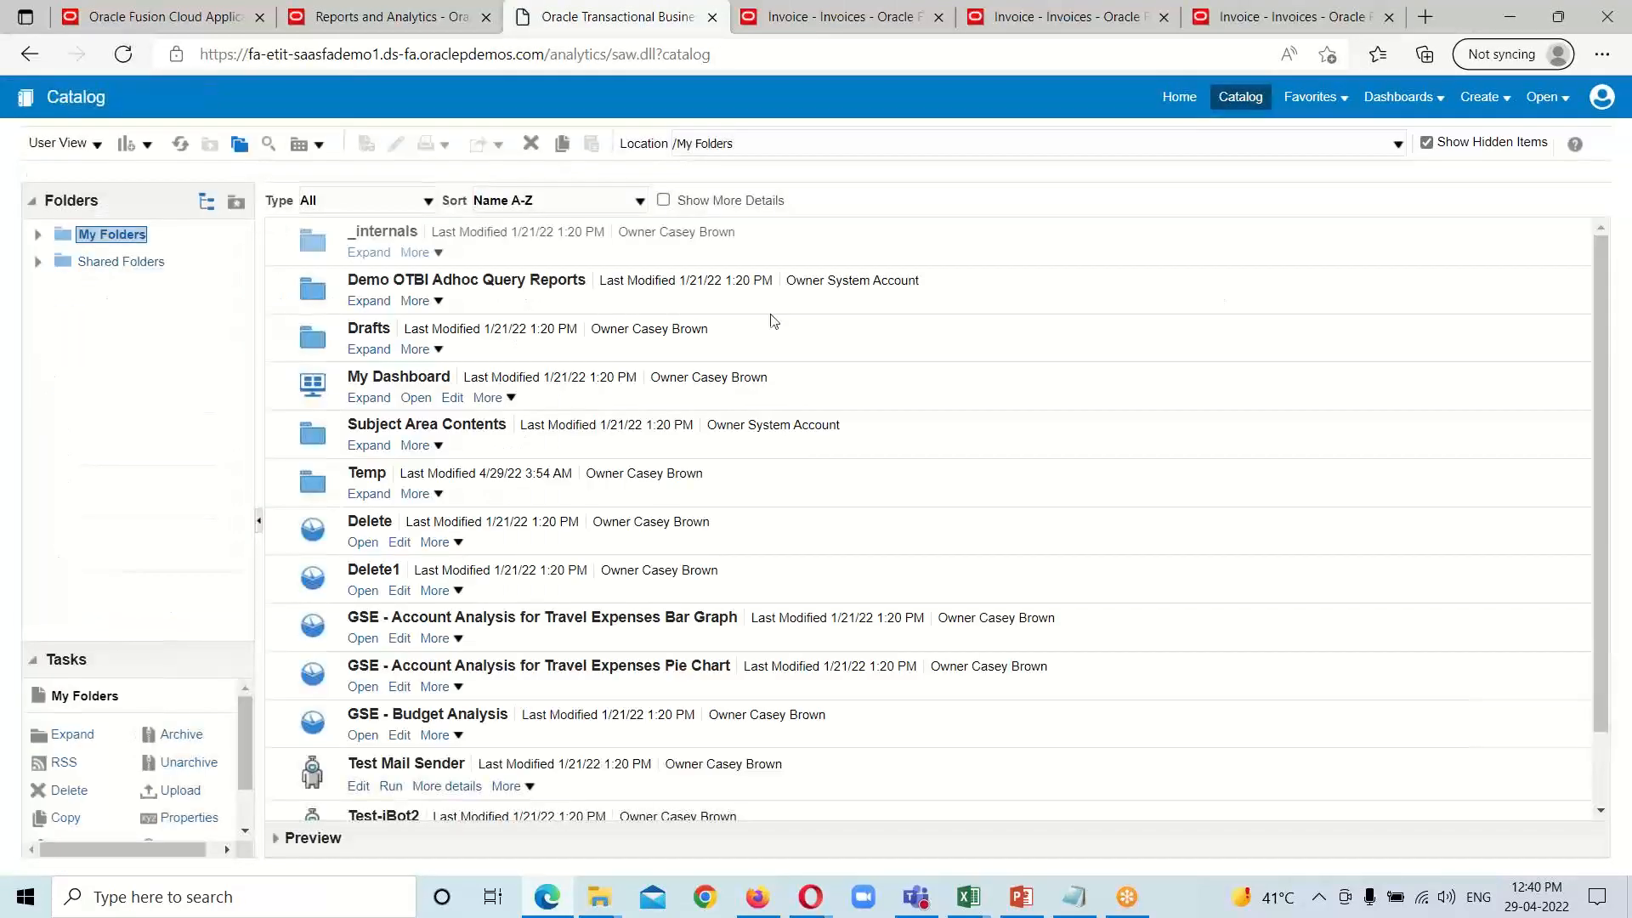
{"action": "left_click", "coordinate": [128, 261]}
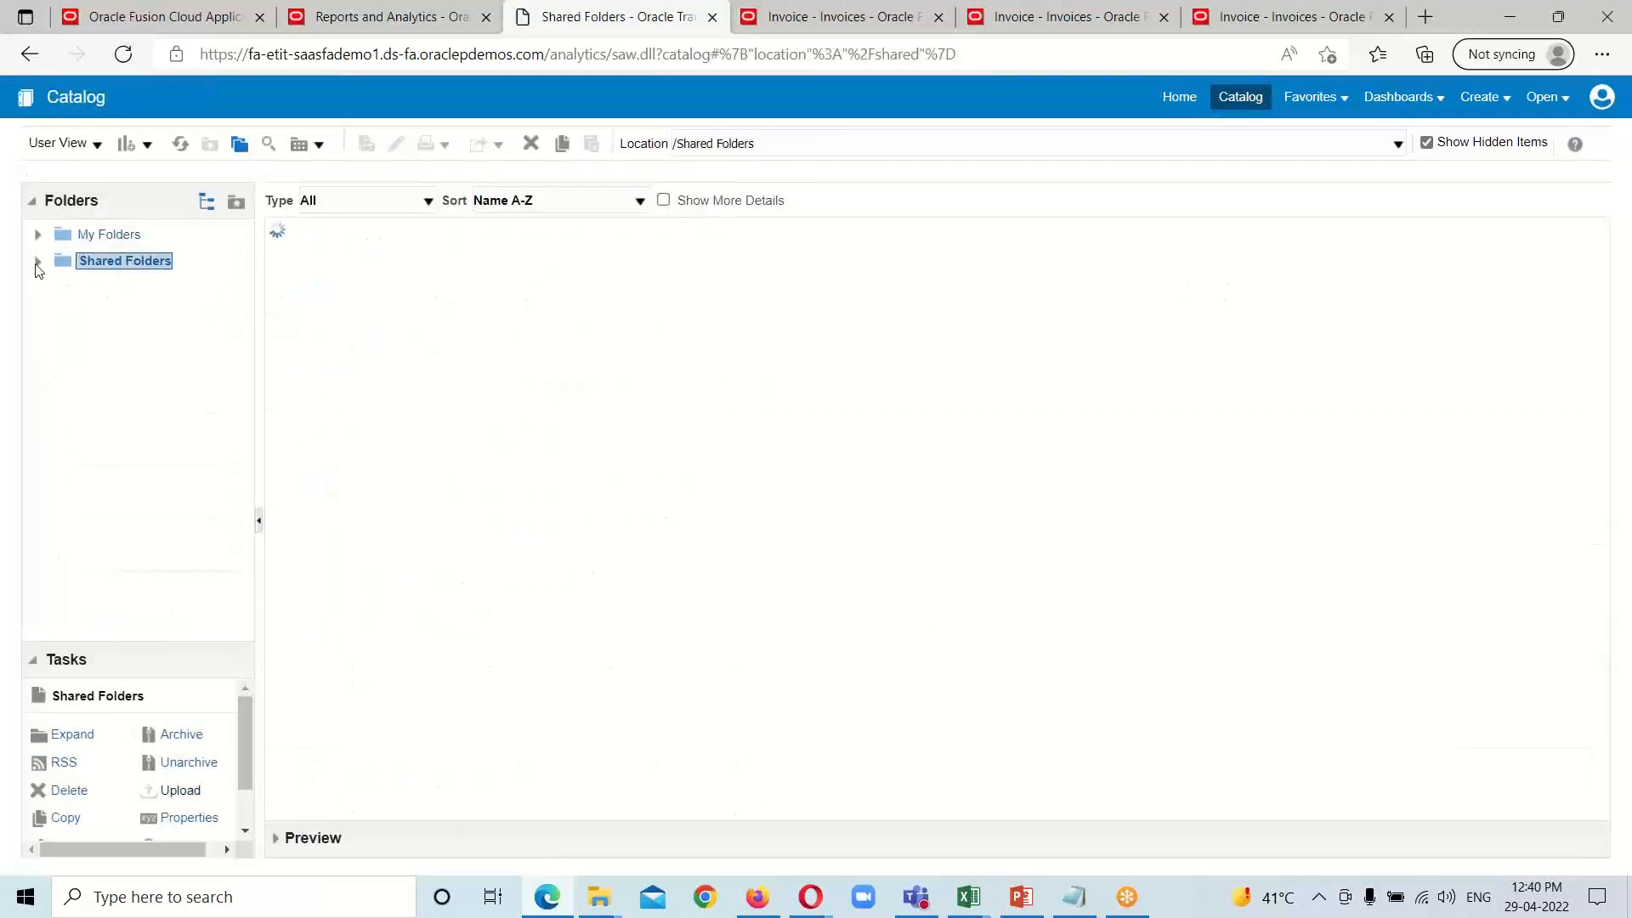
{"action": "left_click", "coordinate": [38, 261]}
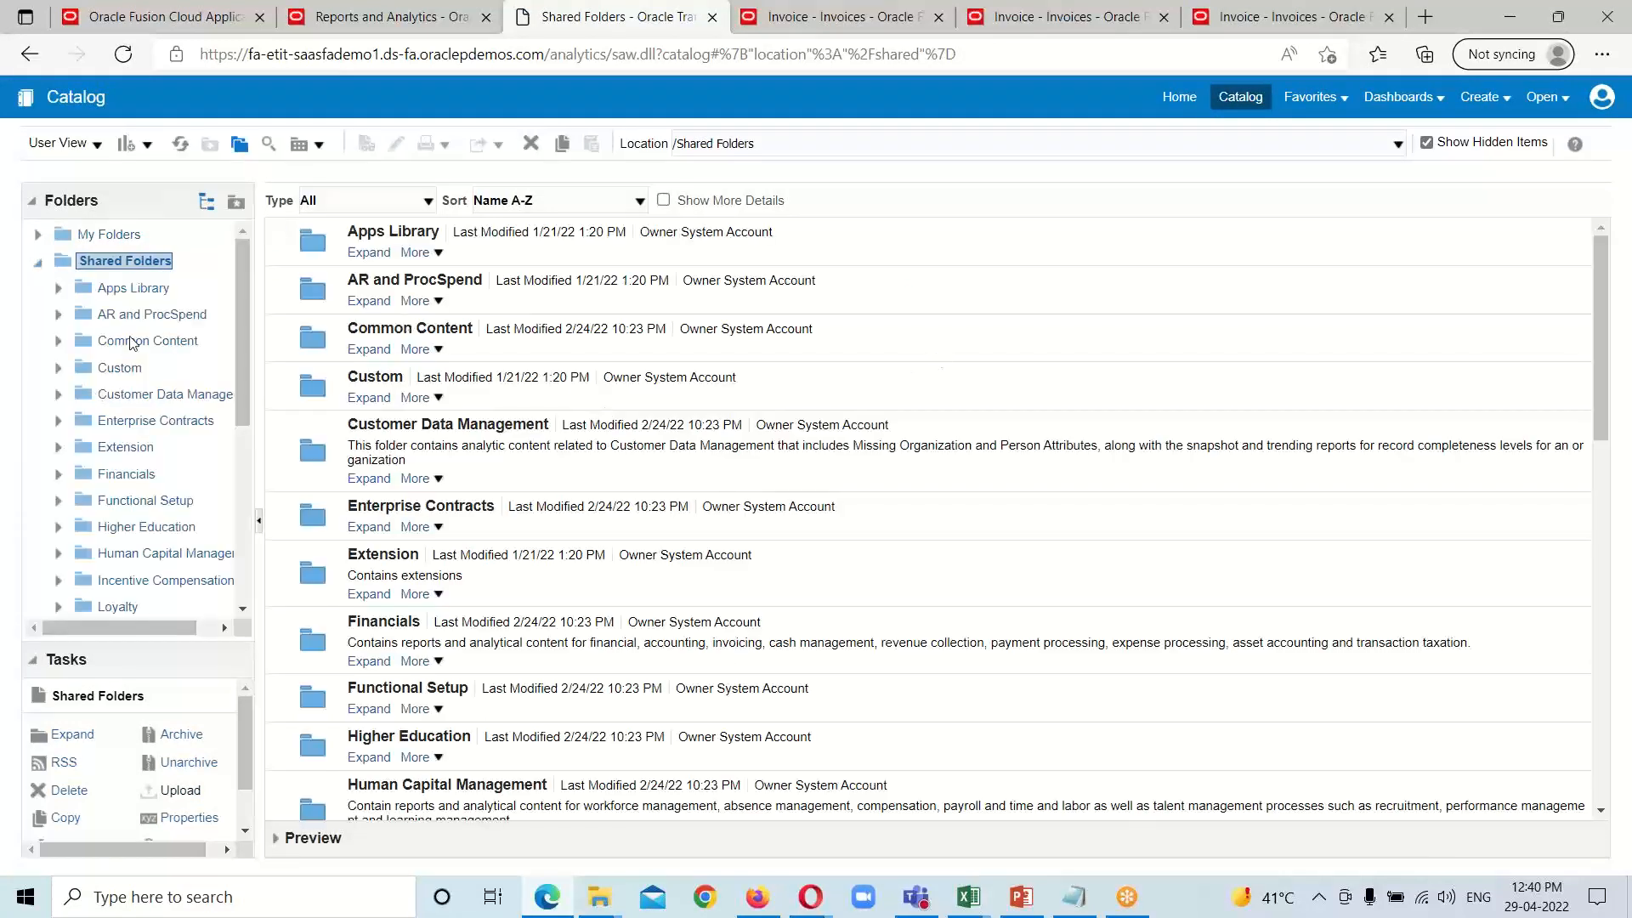
{"action": "left_click", "coordinate": [96, 372]}
{"action": "left_click", "coordinate": [58, 368]}
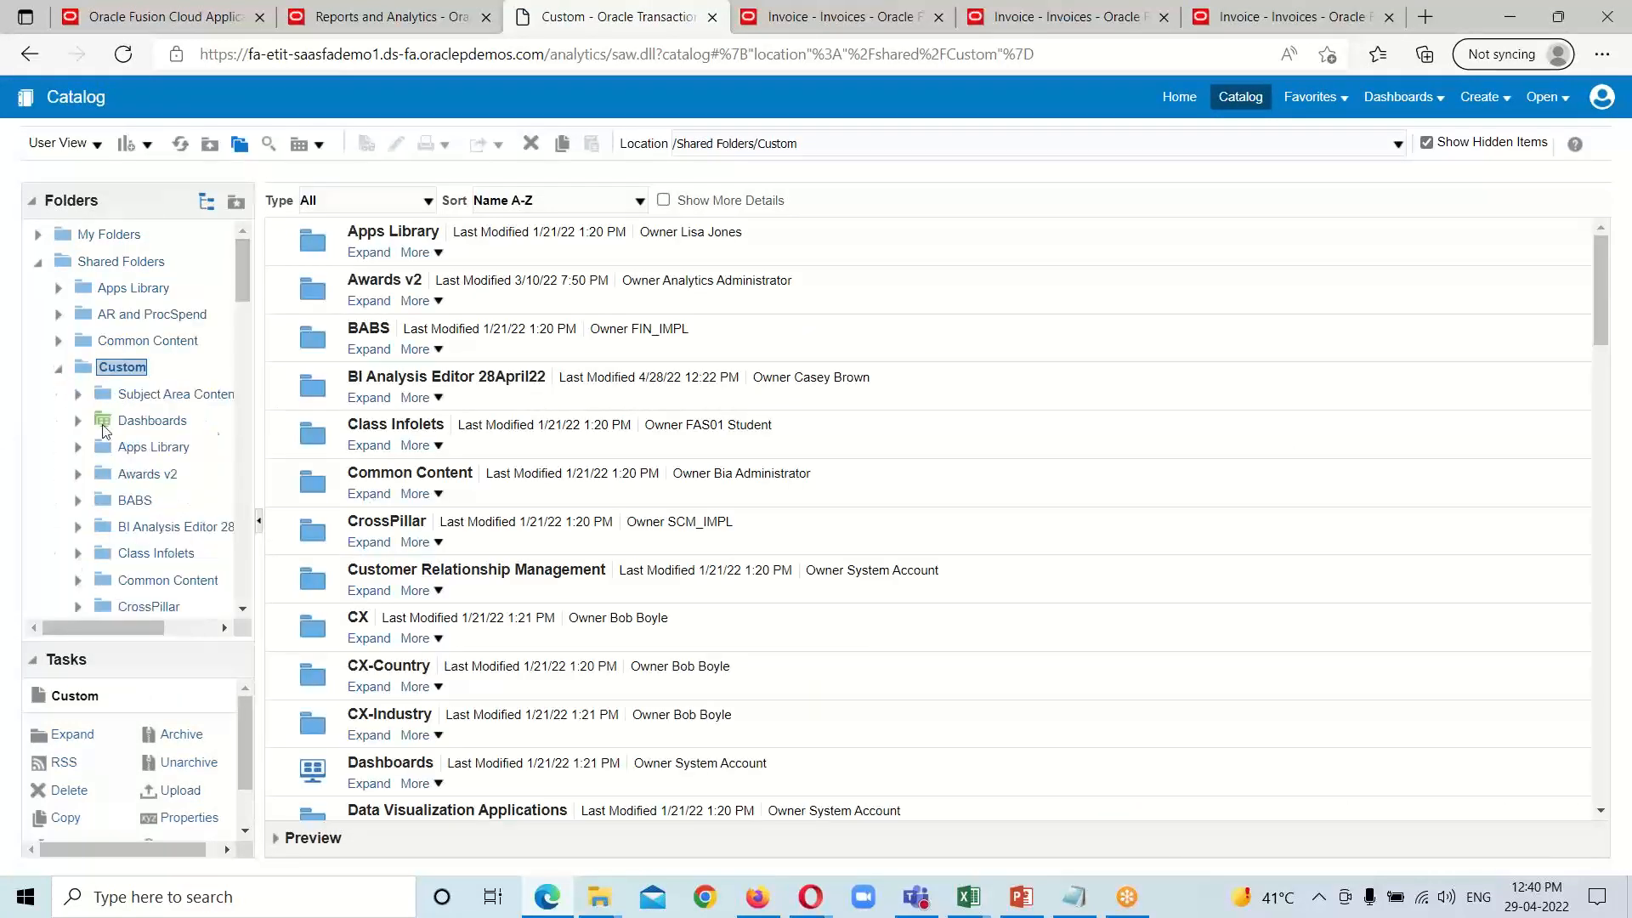
{"action": "left_click", "coordinate": [91, 528]}
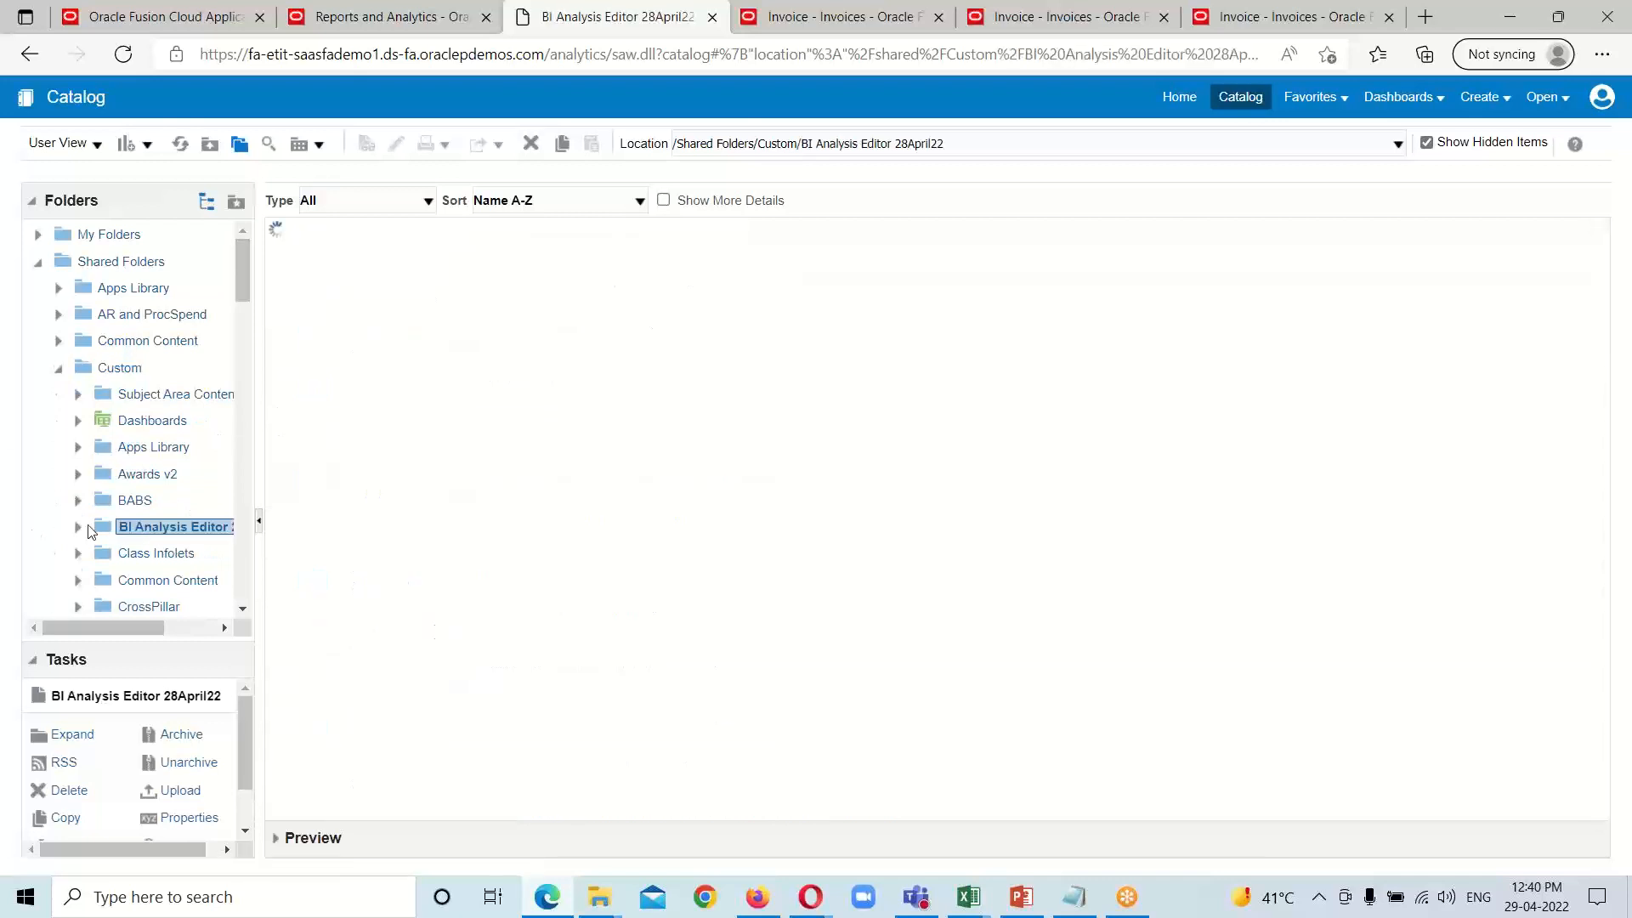
{"action": "left_click", "coordinate": [77, 527]}
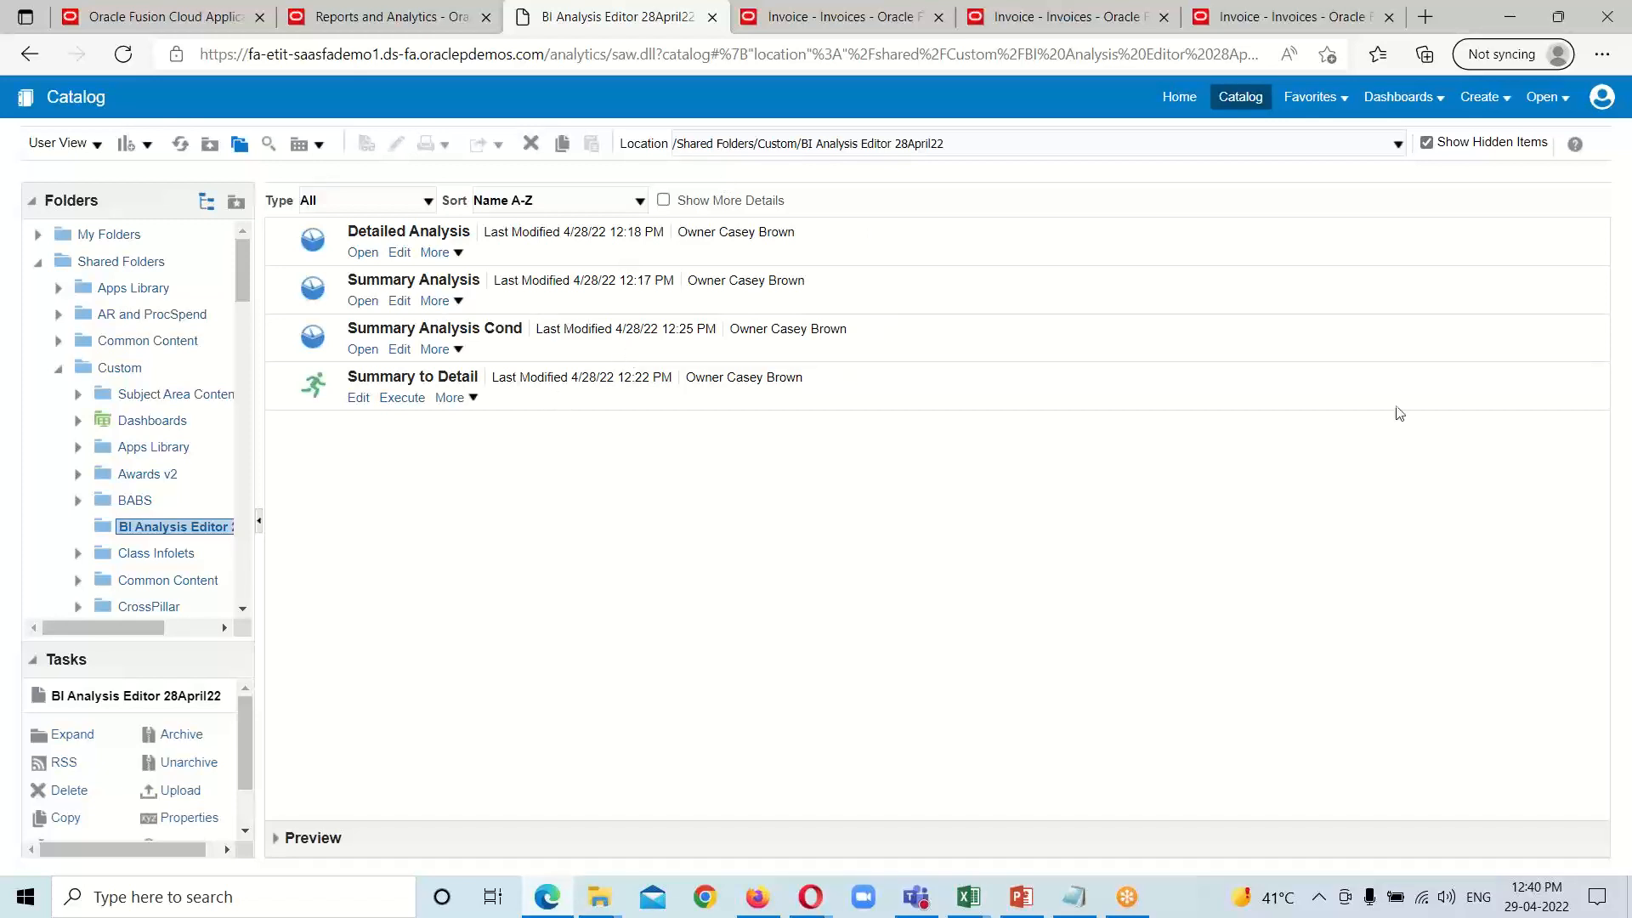
{"action": "left_click", "coordinate": [1507, 100]}
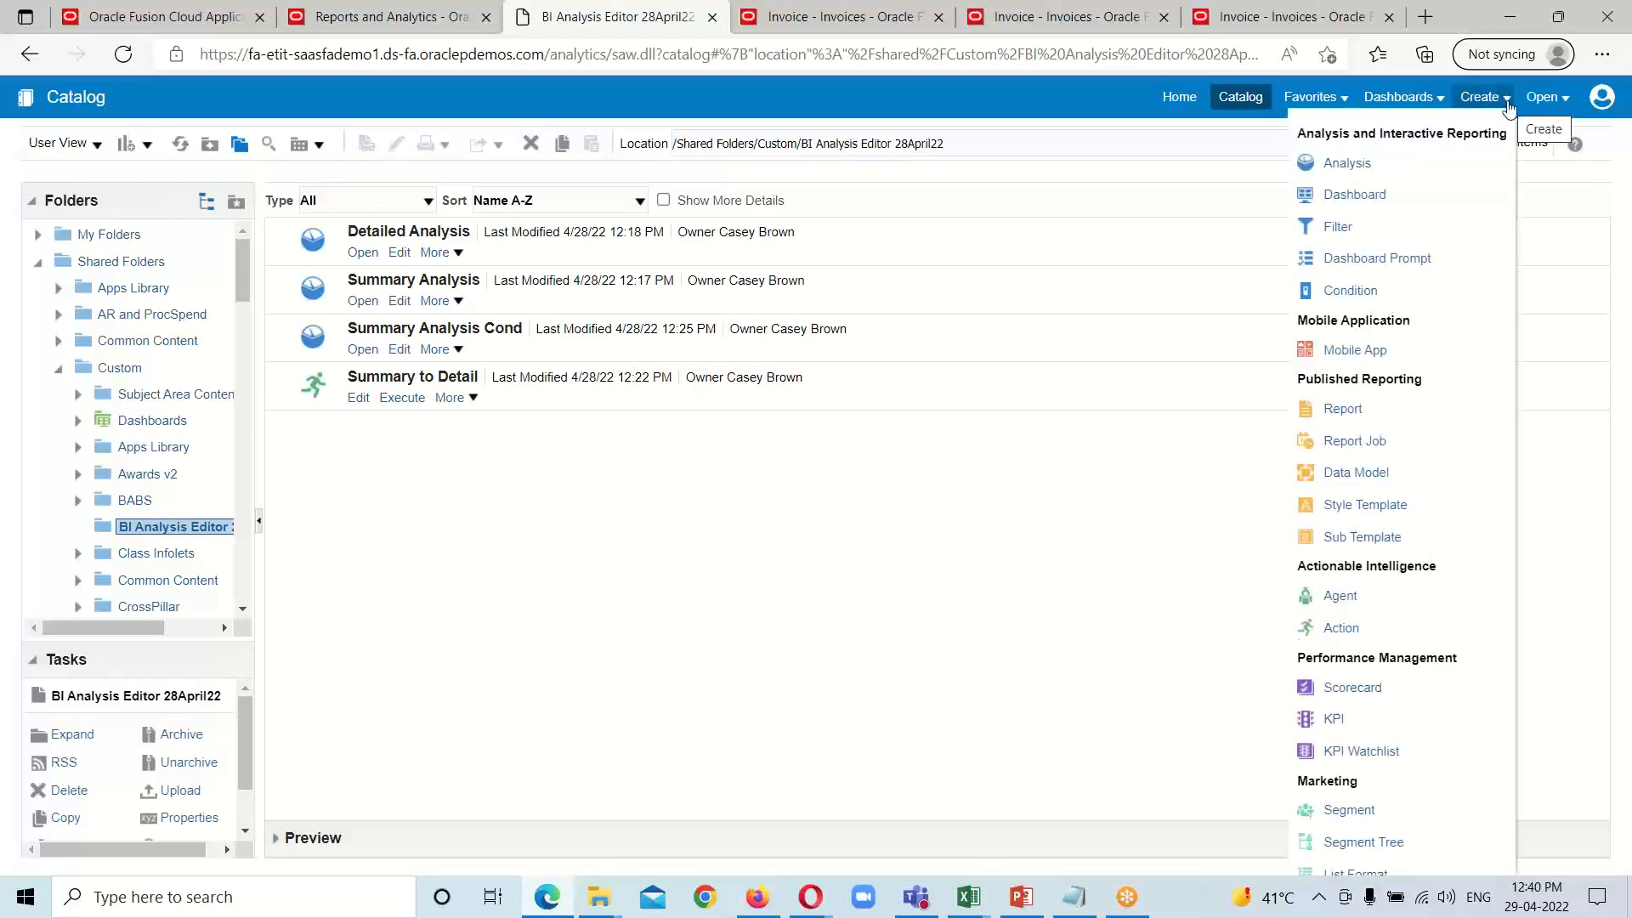
{"action": "left_click", "coordinate": [1350, 166]}
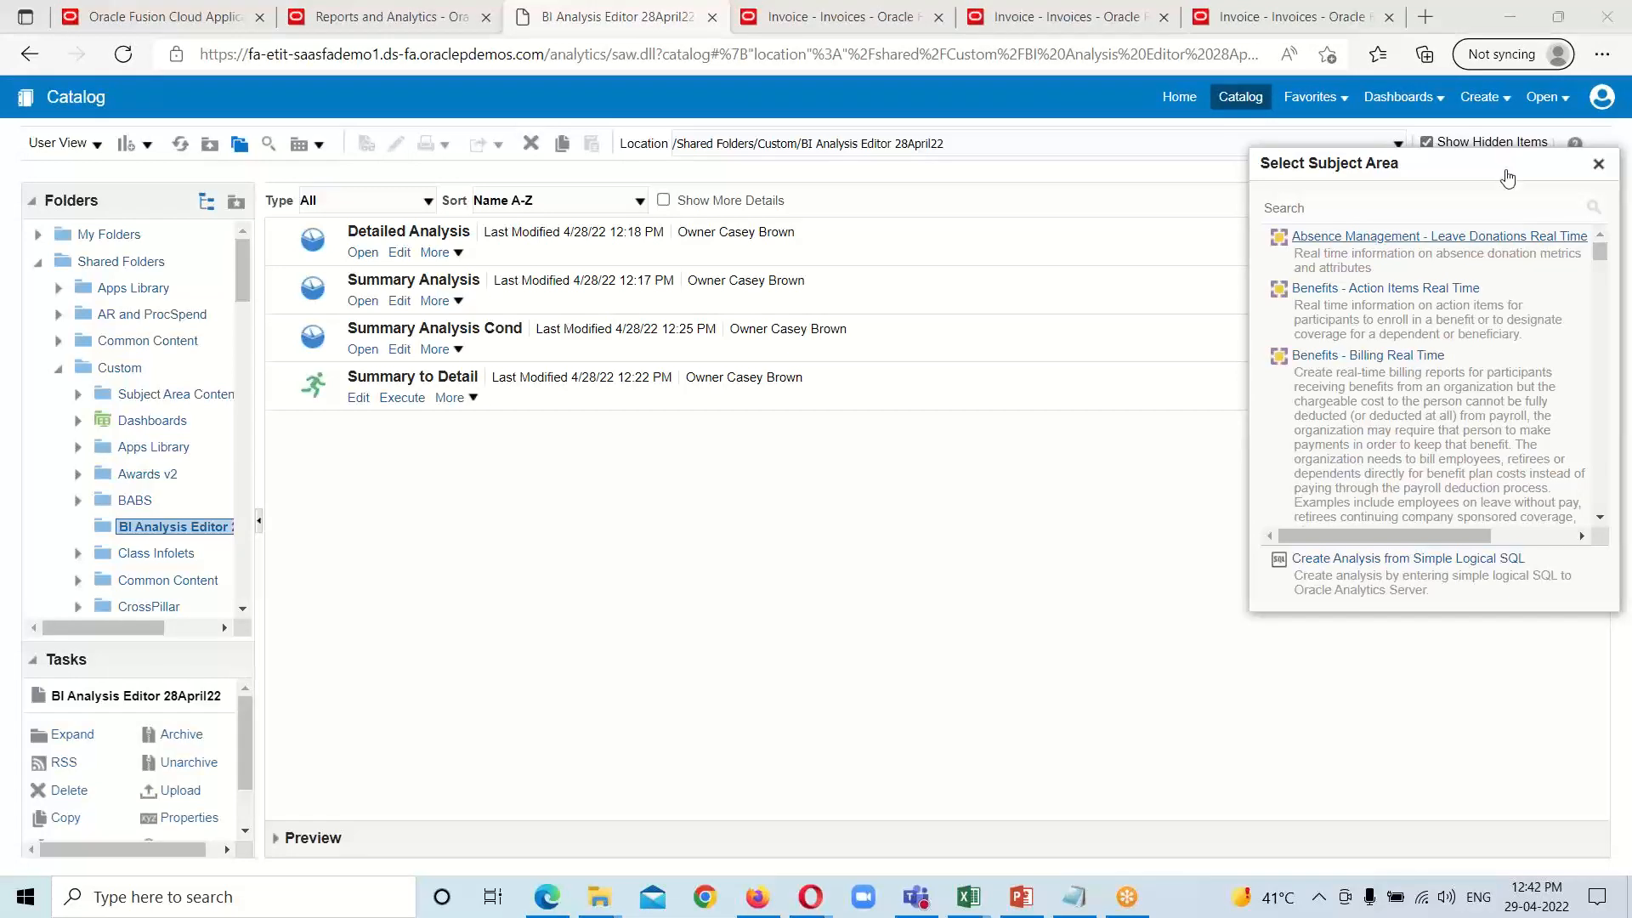
{"action": "left_click", "coordinate": [1121, 620]}
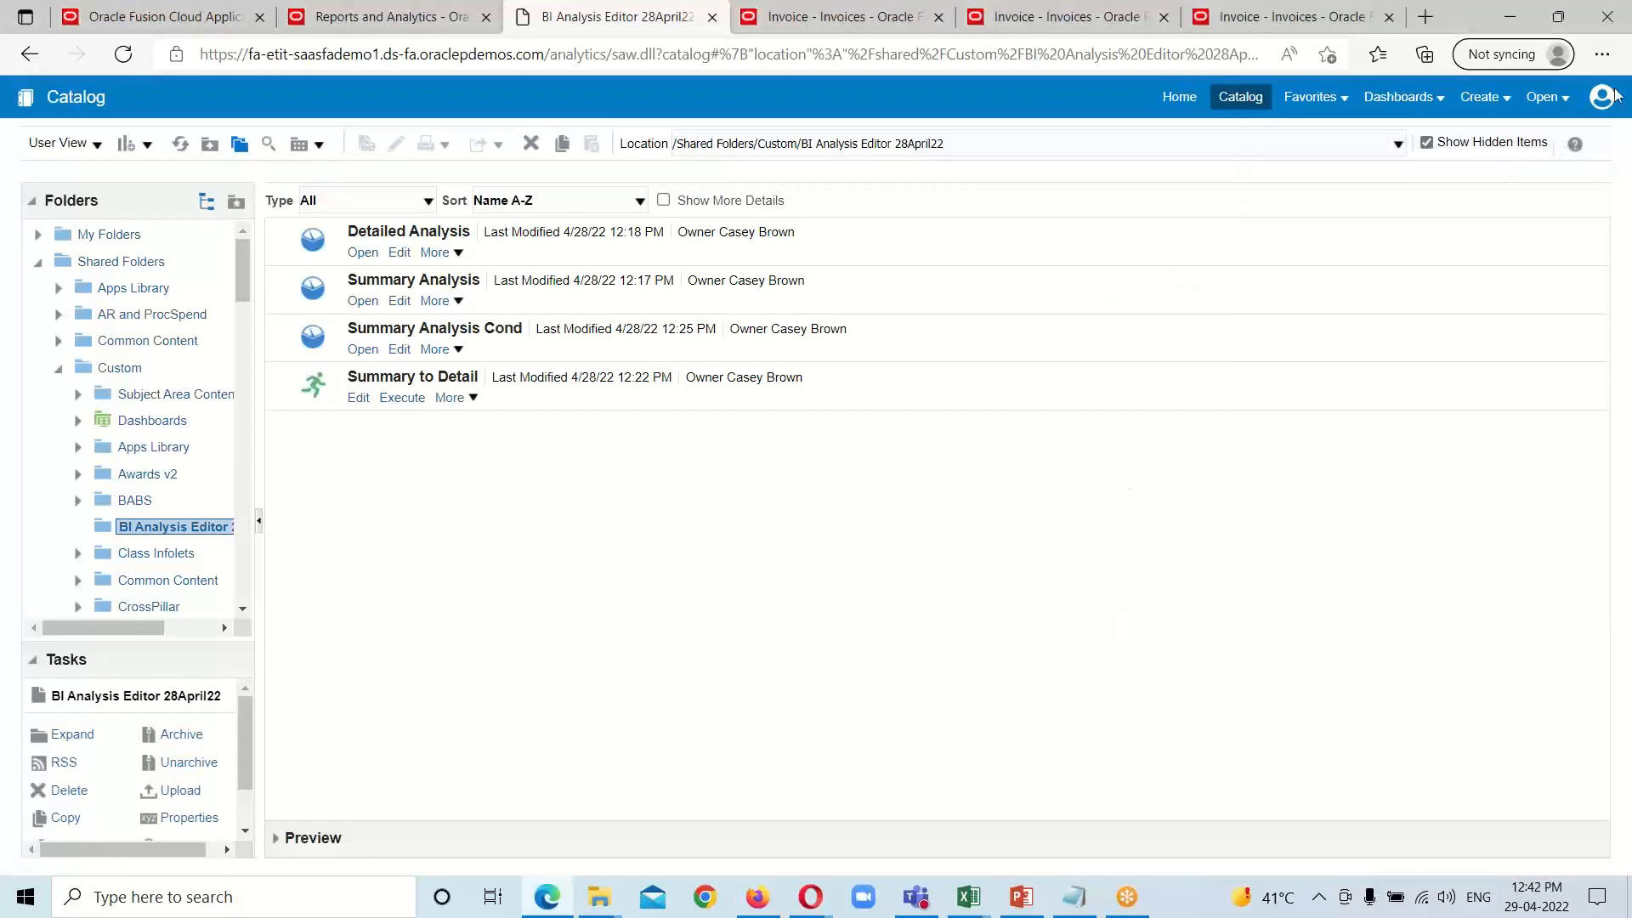
Step: Create a new analysis on the subject area Payables Invoices - Transactions Real Time
{"action": "left_click", "coordinate": [1508, 101]}
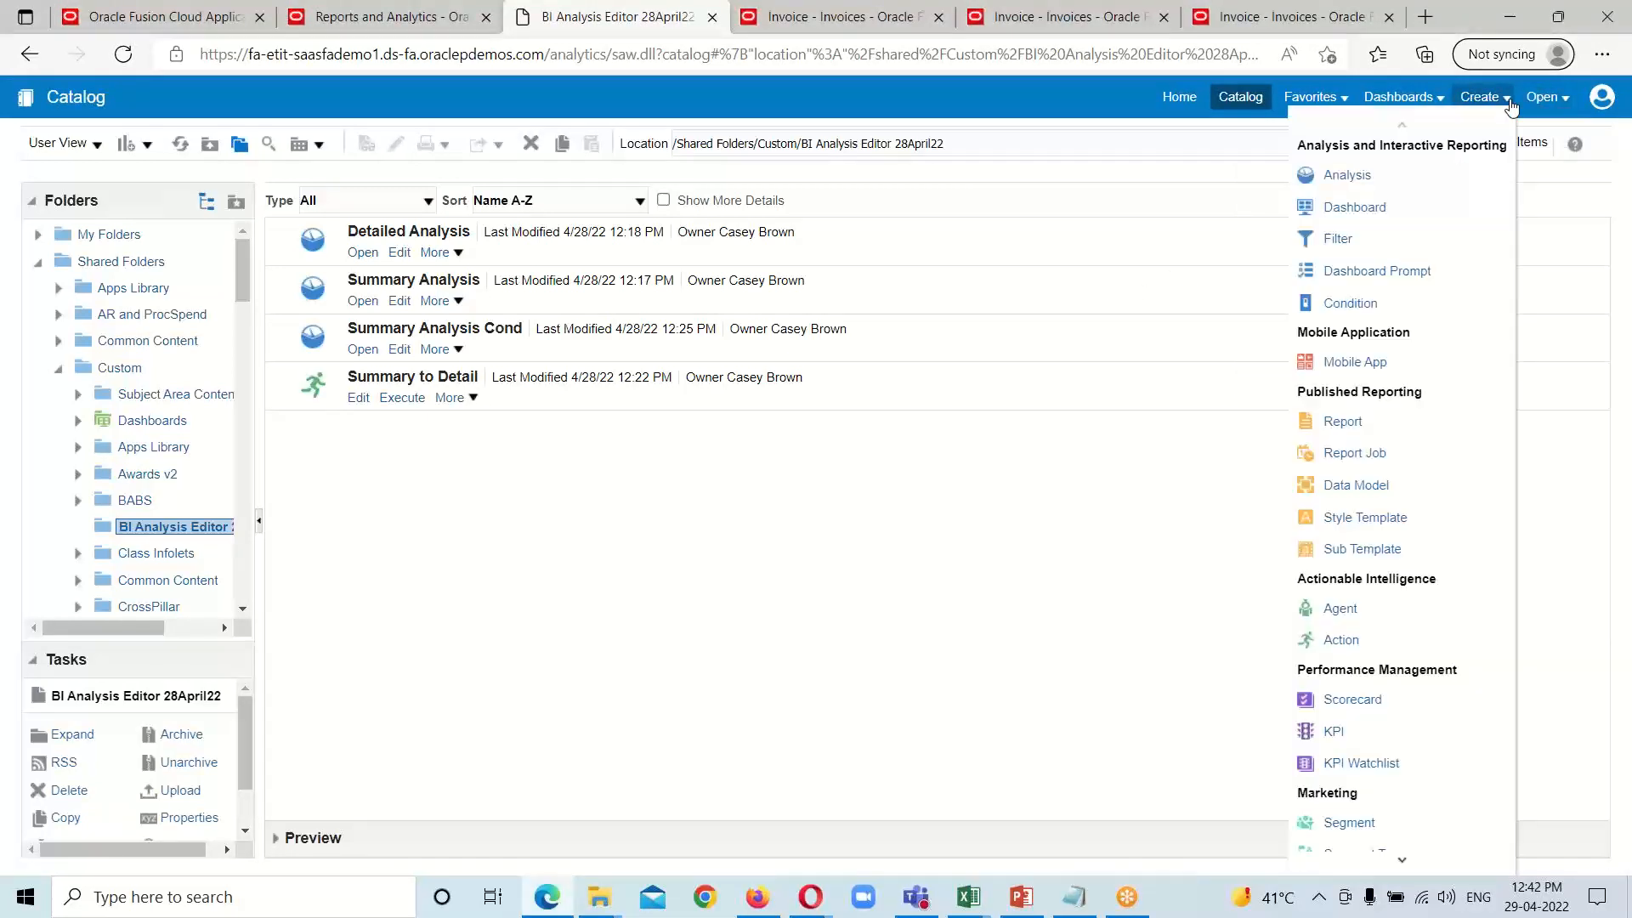
{"action": "left_click", "coordinate": [1341, 177]}
{"action": "scroll", "coordinate": [1393, 323], "scroll_direction": "down", "scroll_amount": 5}
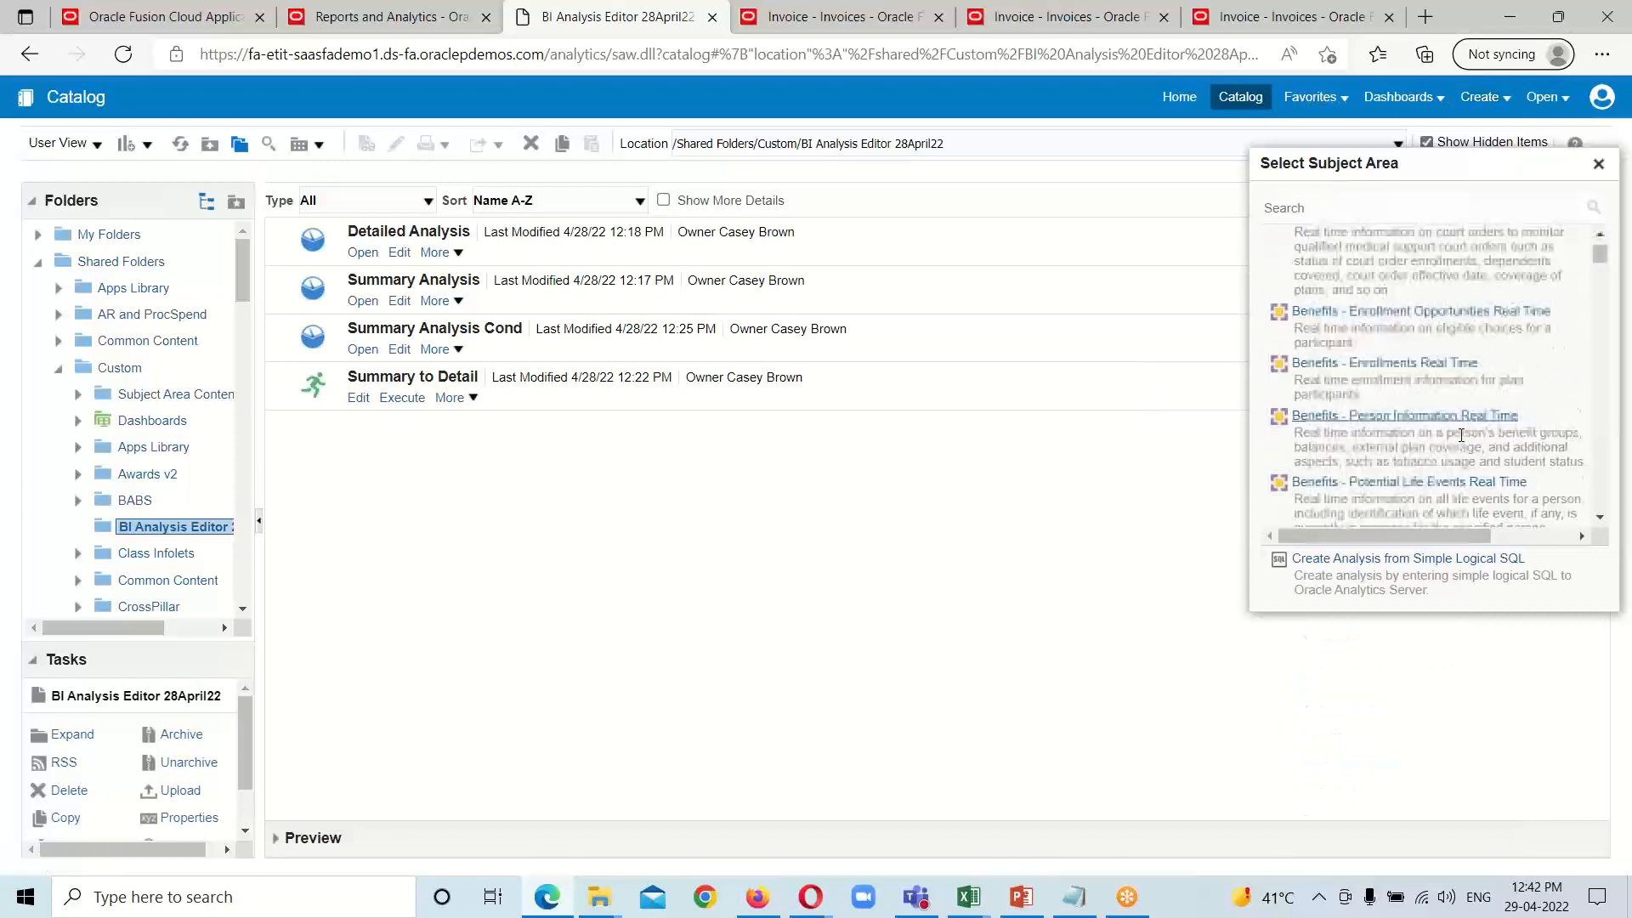
{"action": "scroll", "coordinate": [1413, 357], "scroll_direction": "down", "scroll_amount": 10}
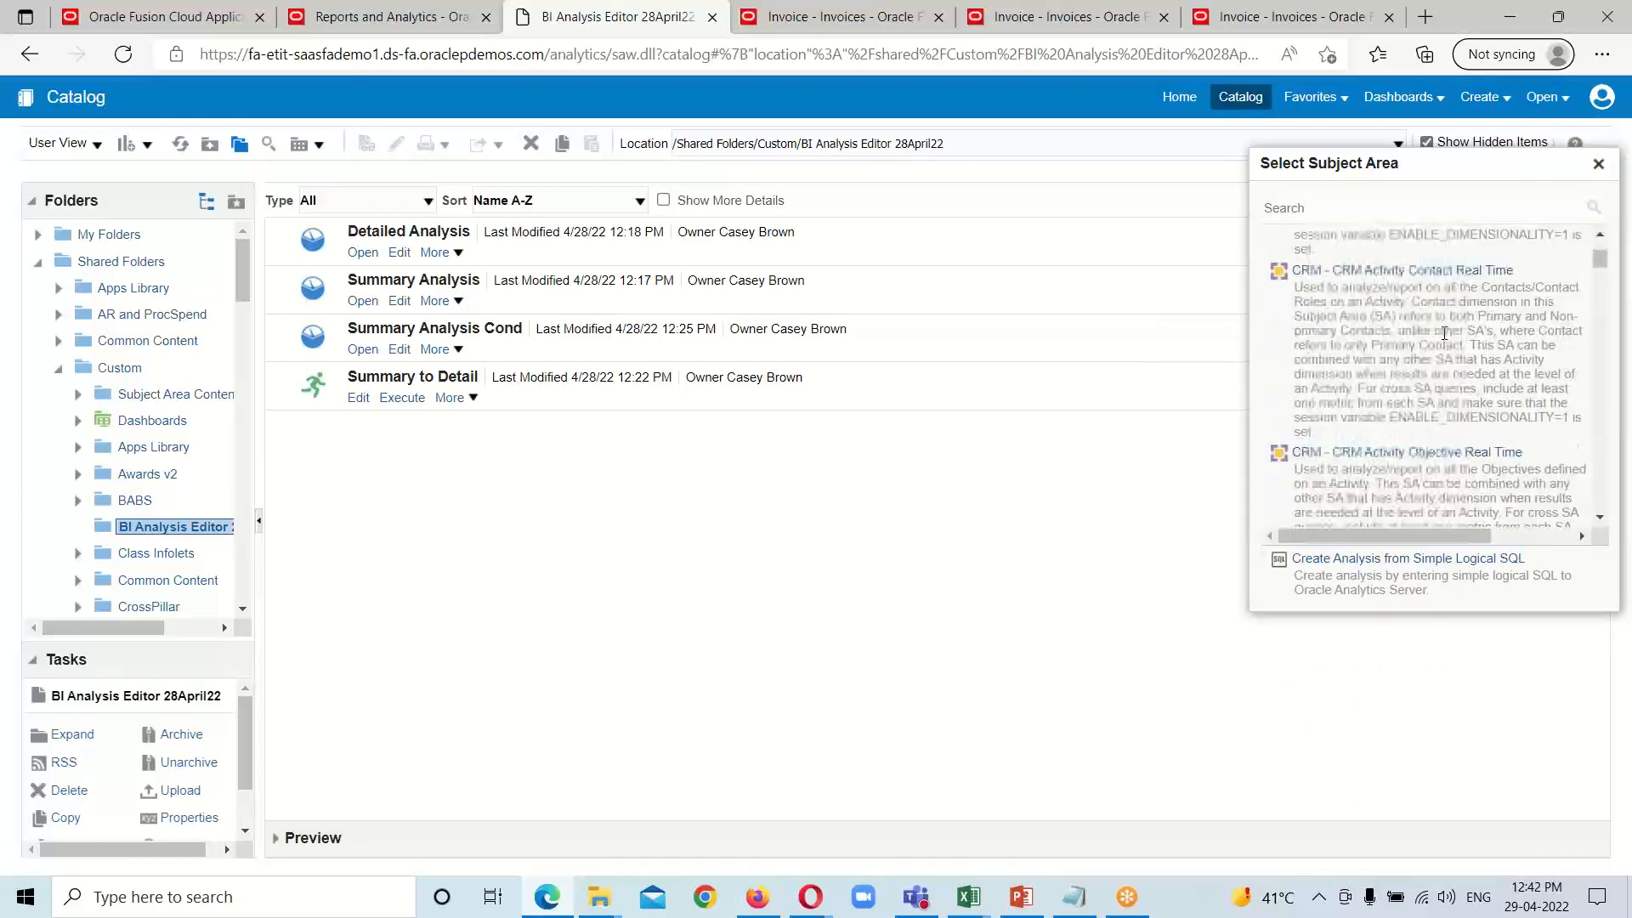
{"action": "scroll", "coordinate": [1445, 336], "scroll_direction": "down", "scroll_amount": 10}
{"action": "left_click_drag", "start_coordinate": [1600, 270], "coordinate": [1603, 377]}
{"action": "scroll", "coordinate": [1513, 383], "scroll_direction": "up", "scroll_amount": 3}
{"action": "scroll", "coordinate": [1505, 385], "scroll_direction": "up", "scroll_amount": 6}
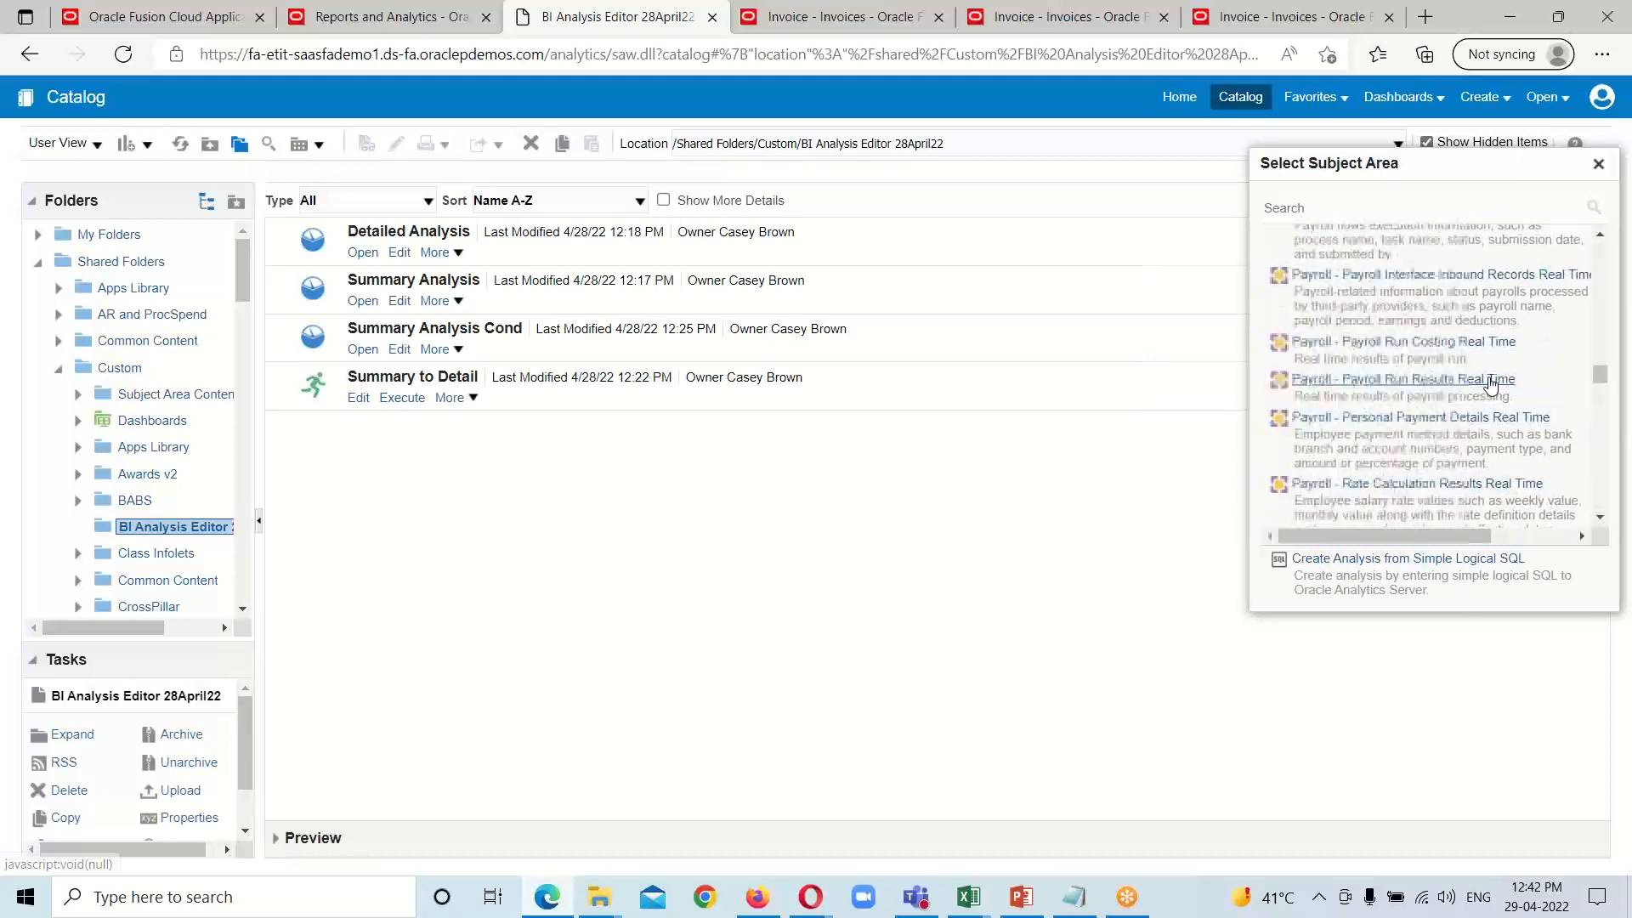
{"action": "scroll", "coordinate": [1487, 383], "scroll_direction": "up", "scroll_amount": 6}
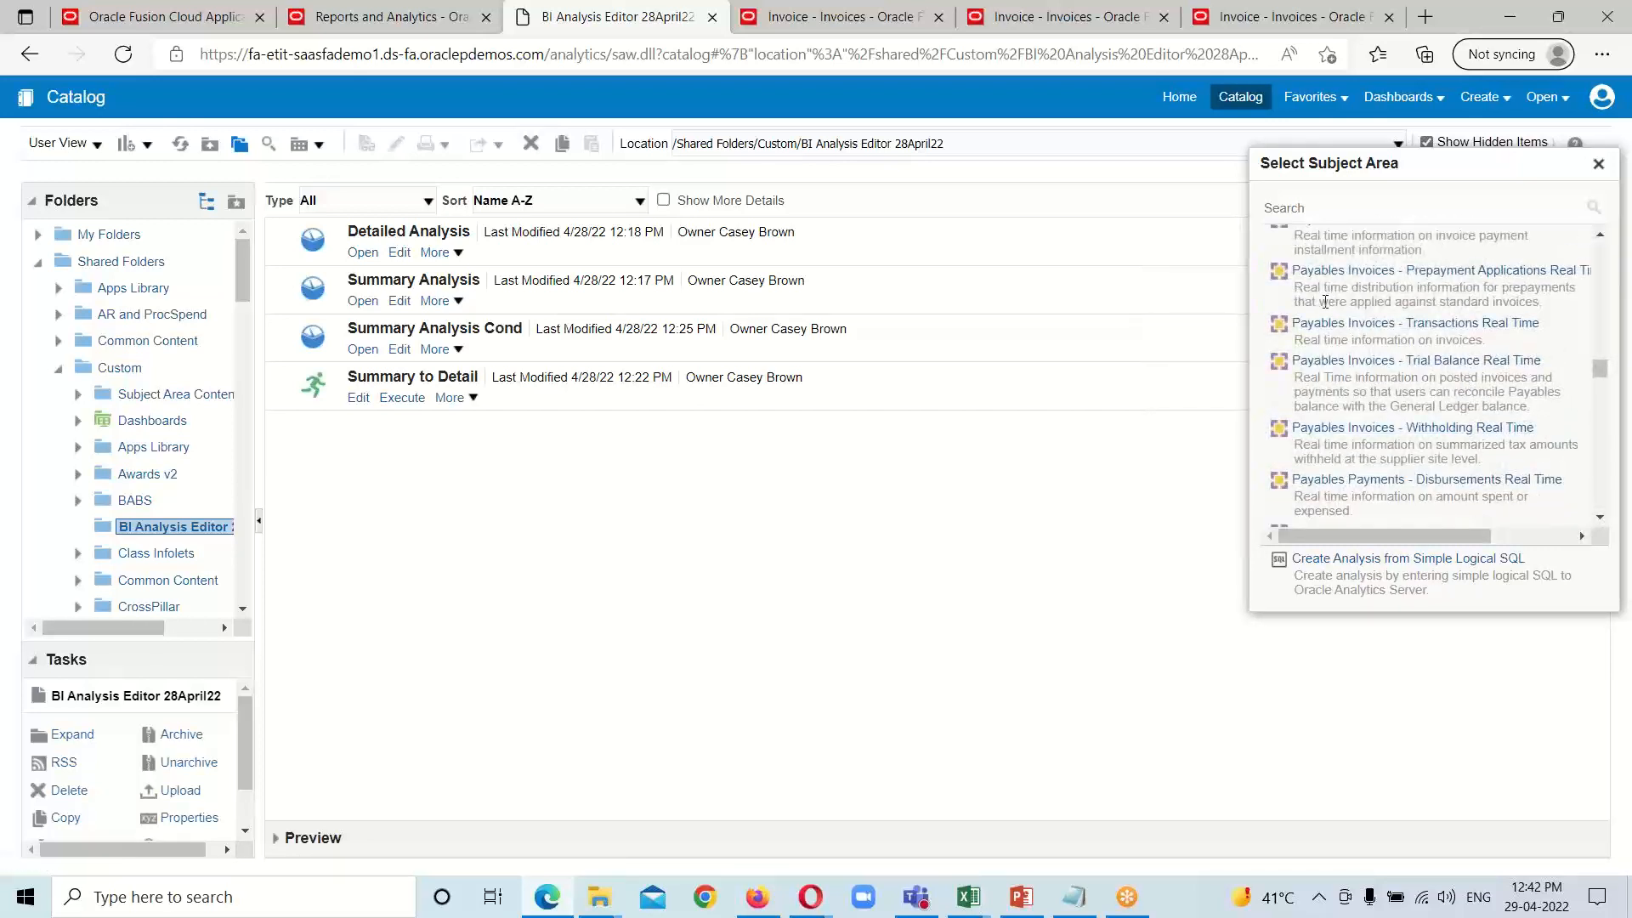
{"action": "left_click", "coordinate": [1344, 324]}
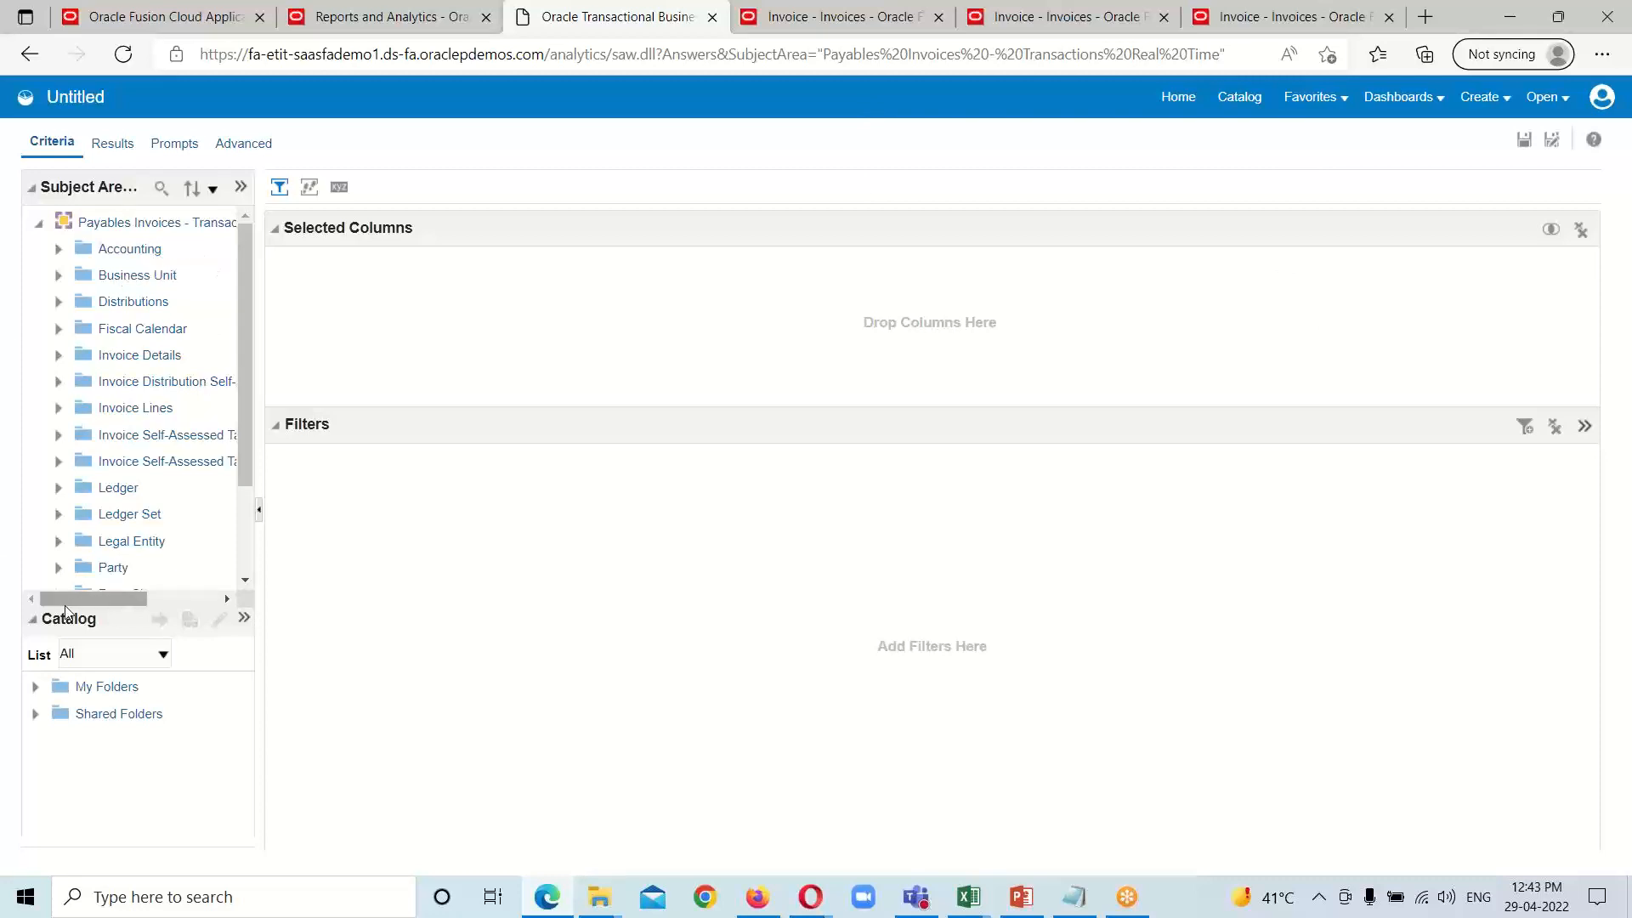
Step: Add the Invoice ID column from Invoice Details > General Information to the analysis
{"action": "mouse_move", "coordinate": [113, 603]}
{"action": "left_mouse_down"}
{"action": "mouse_move", "coordinate": [146, 600]}
{"action": "mouse_move", "coordinate": [119, 594]}
{"action": "left_mouse_up"}
{"action": "mouse_move", "coordinate": [162, 342]}
{"action": "left_click", "coordinate": [58, 356]}
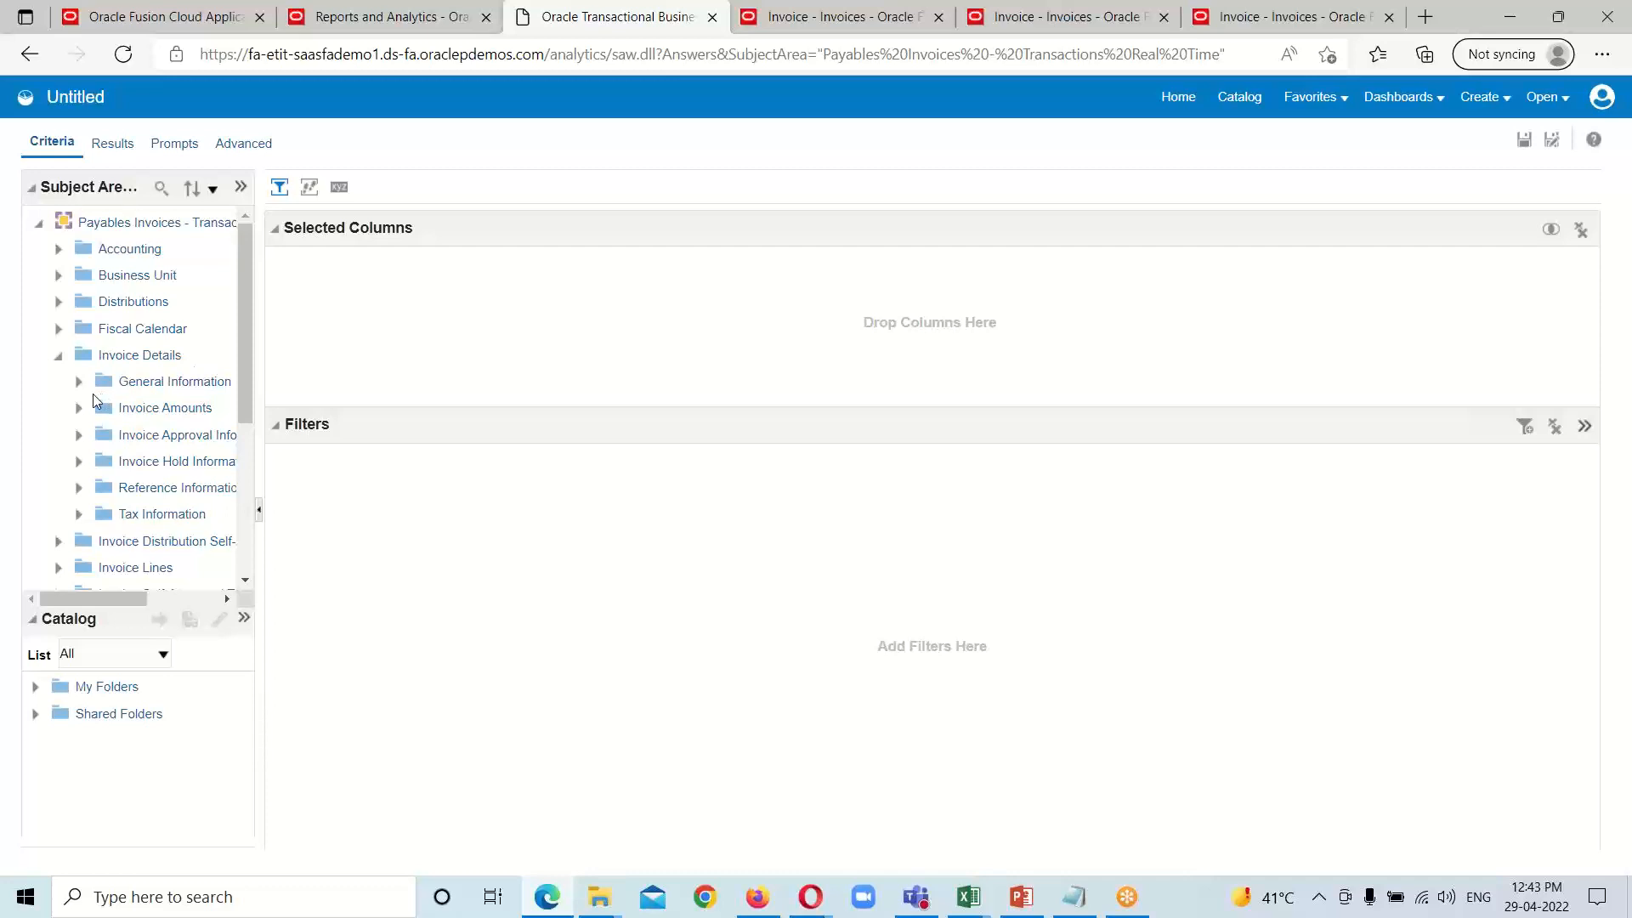
{"action": "left_click", "coordinate": [79, 382]}
{"action": "left_click_drag", "start_coordinate": [104, 598], "coordinate": [121, 597]}
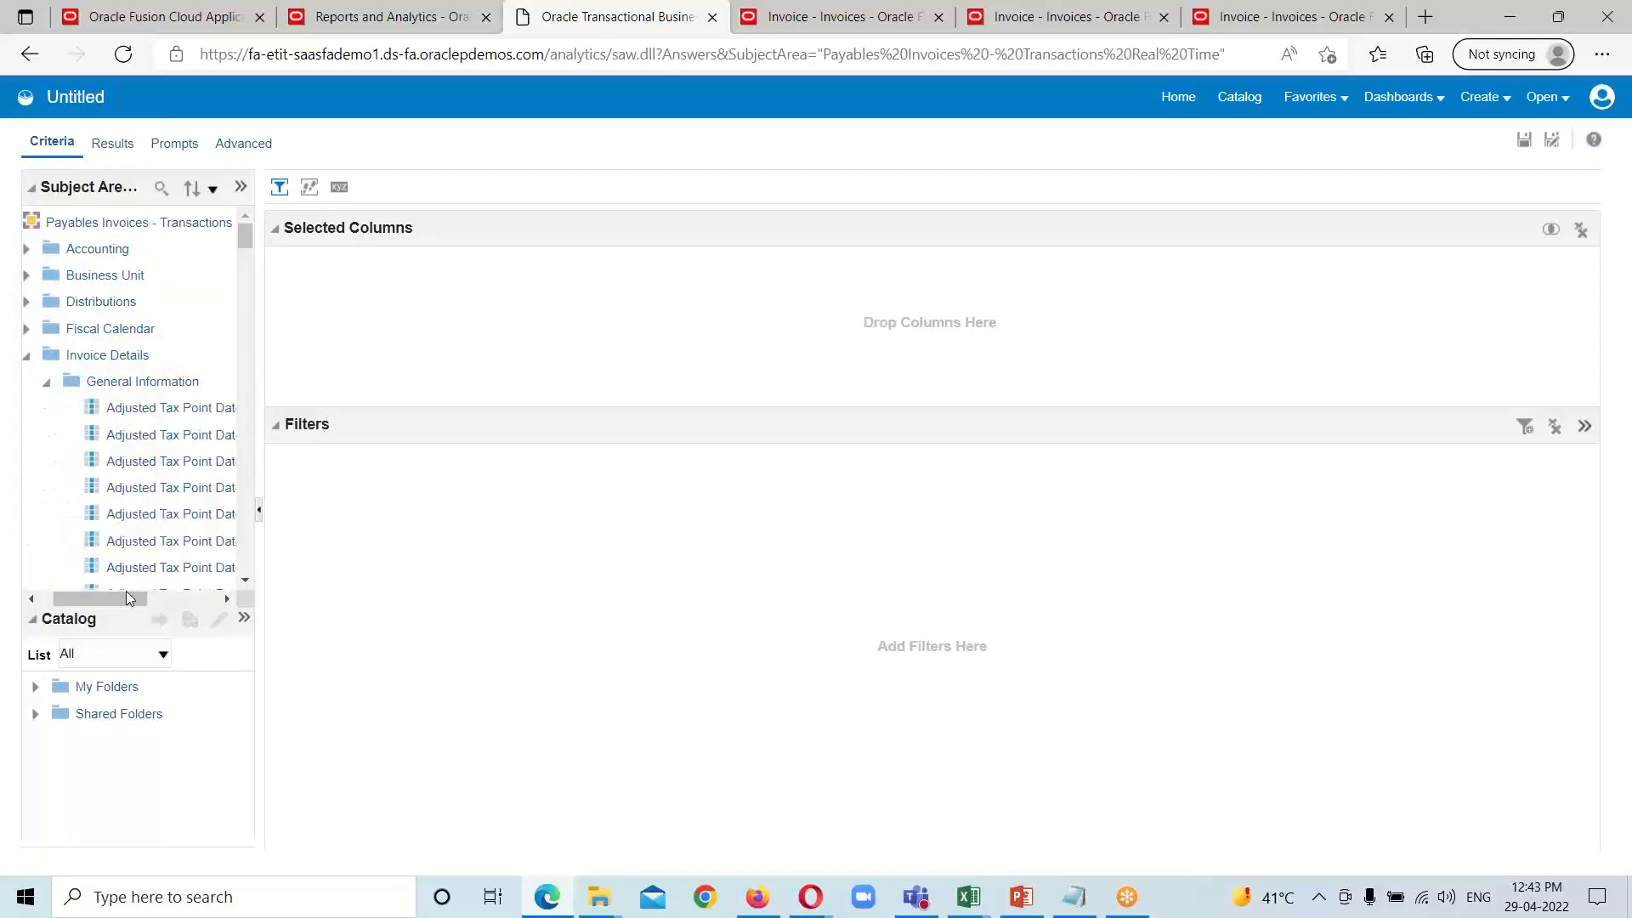
{"action": "left_click_drag", "start_coordinate": [120, 598], "coordinate": [131, 599]}
{"action": "scroll", "coordinate": [135, 521], "scroll_direction": "down", "scroll_amount": 3}
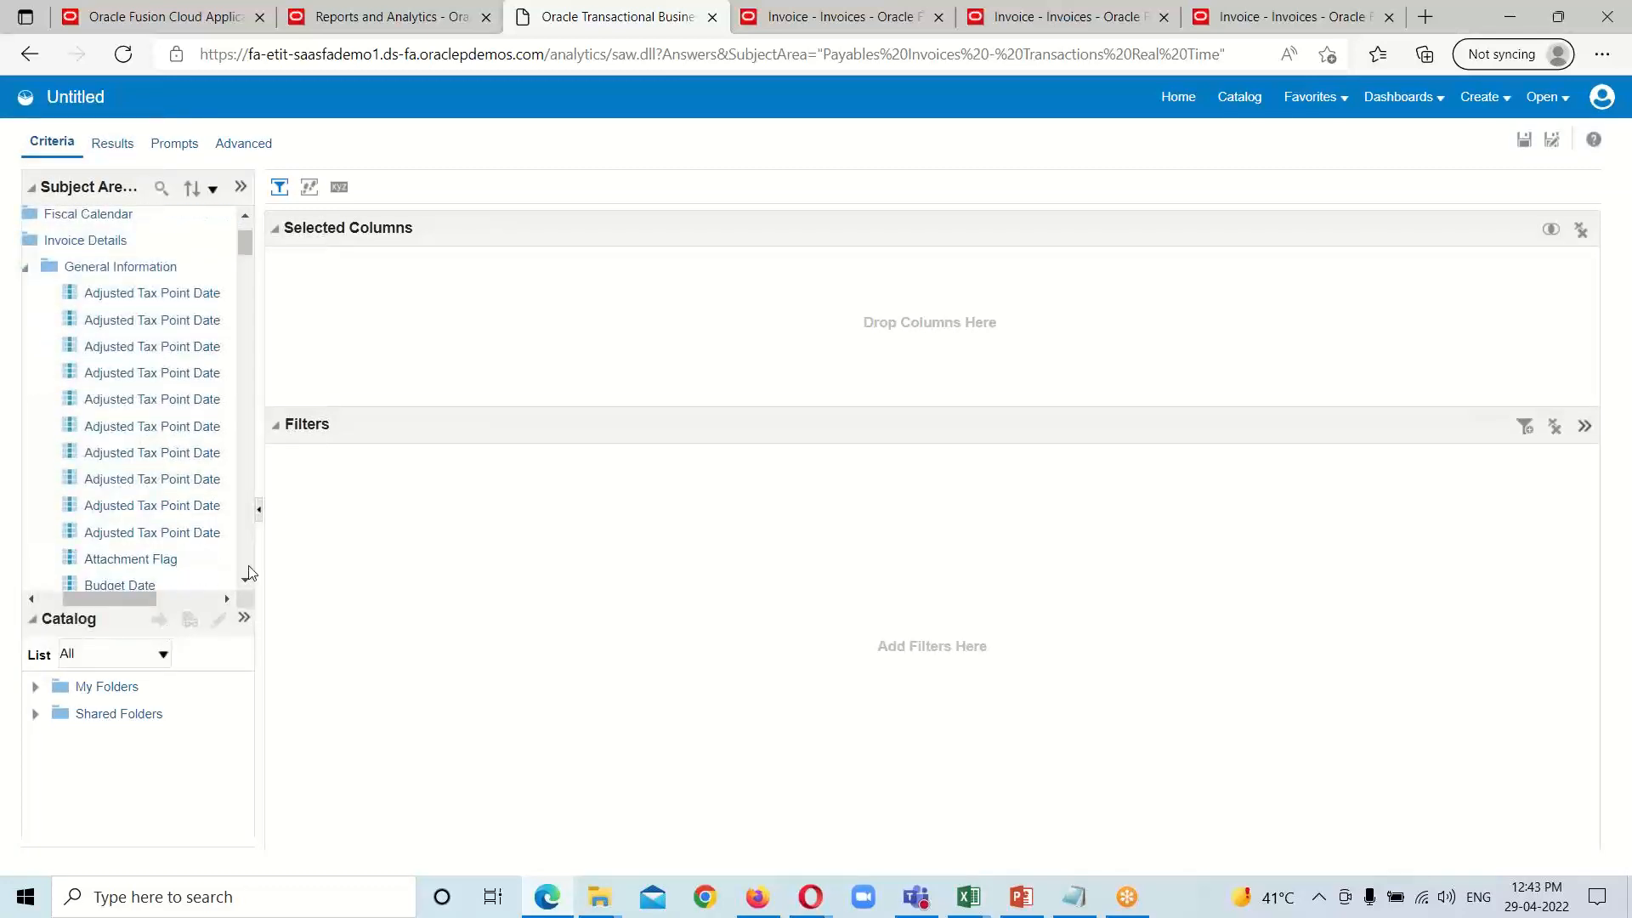
{"action": "scroll", "coordinate": [153, 455], "scroll_direction": "down", "scroll_amount": 7}
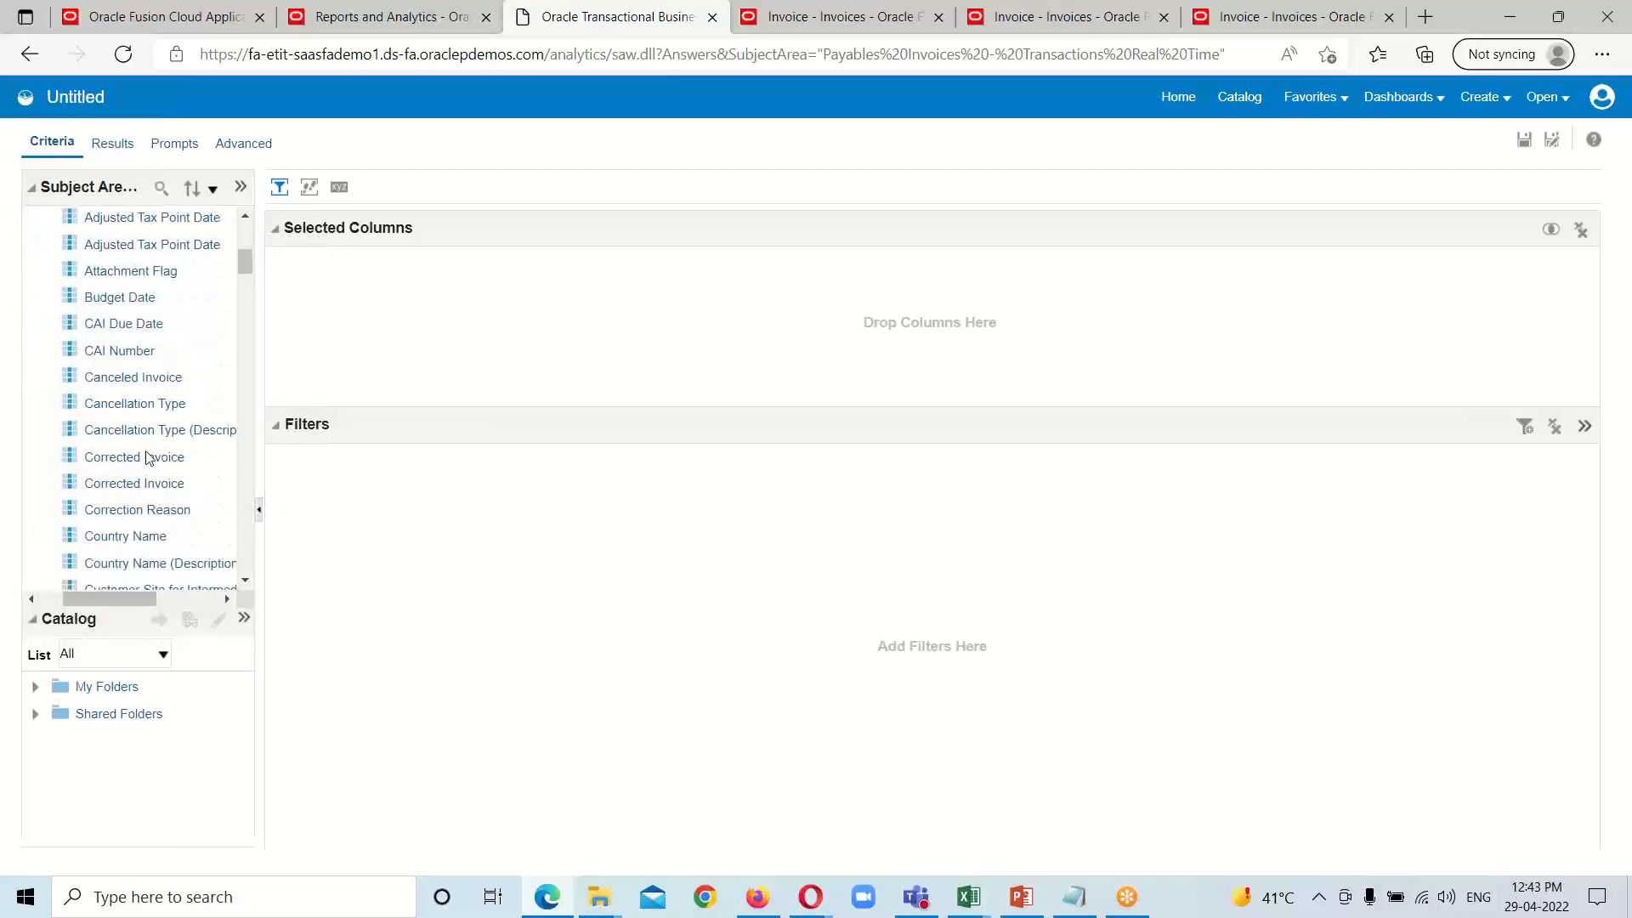
{"action": "scroll", "coordinate": [148, 461], "scroll_direction": "down", "scroll_amount": 15}
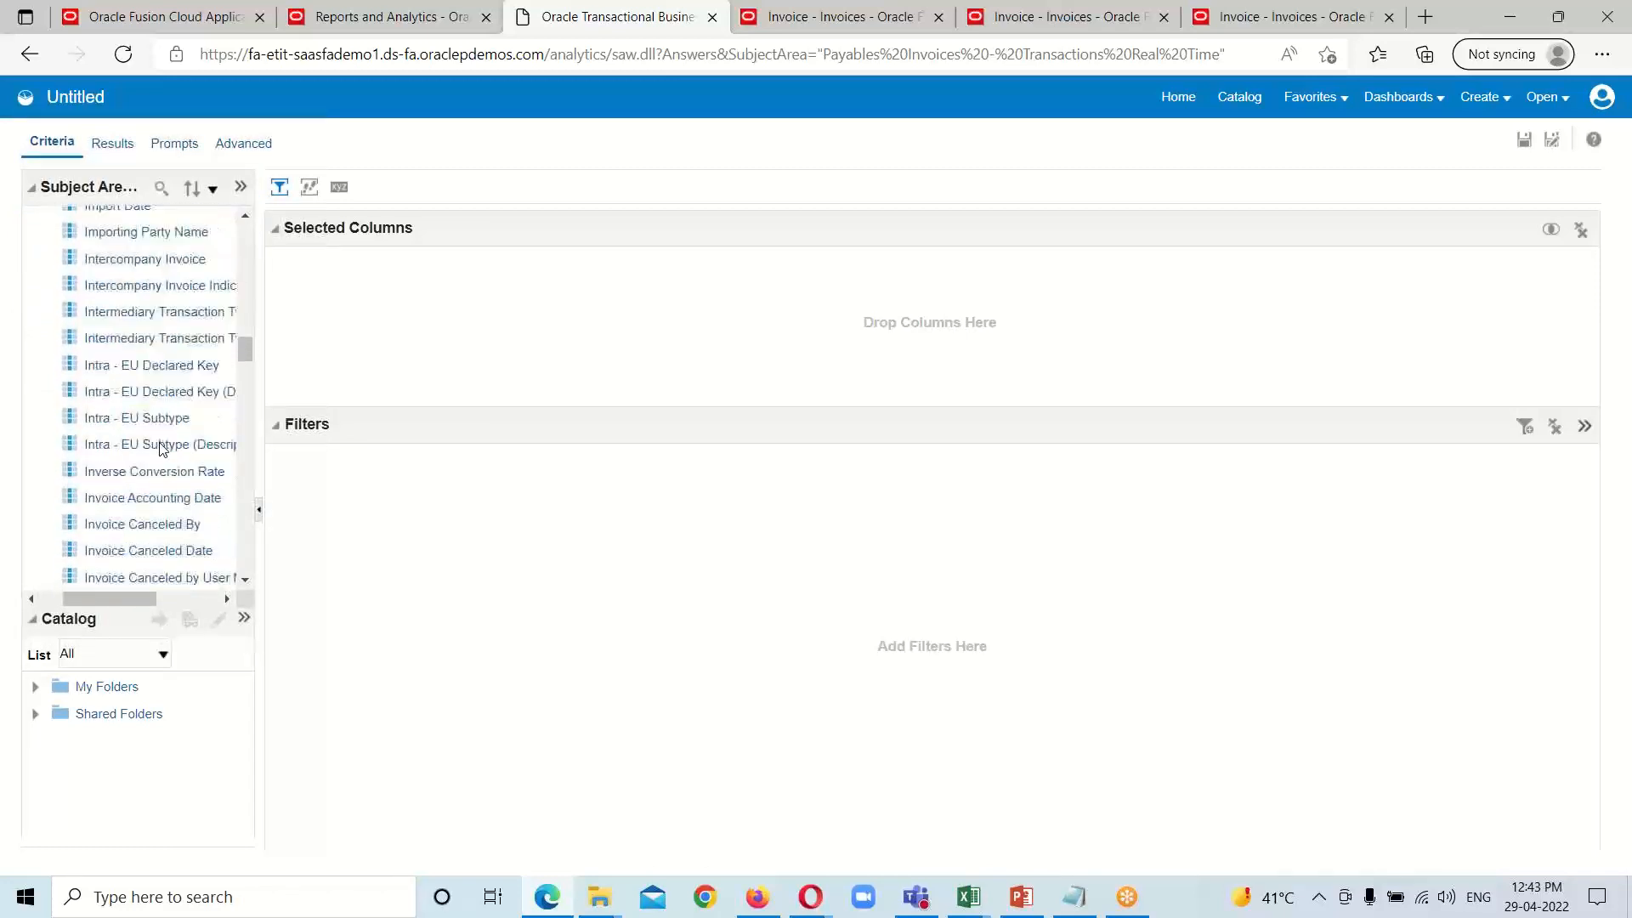
{"action": "scroll", "coordinate": [162, 456], "scroll_direction": "down", "scroll_amount": 2}
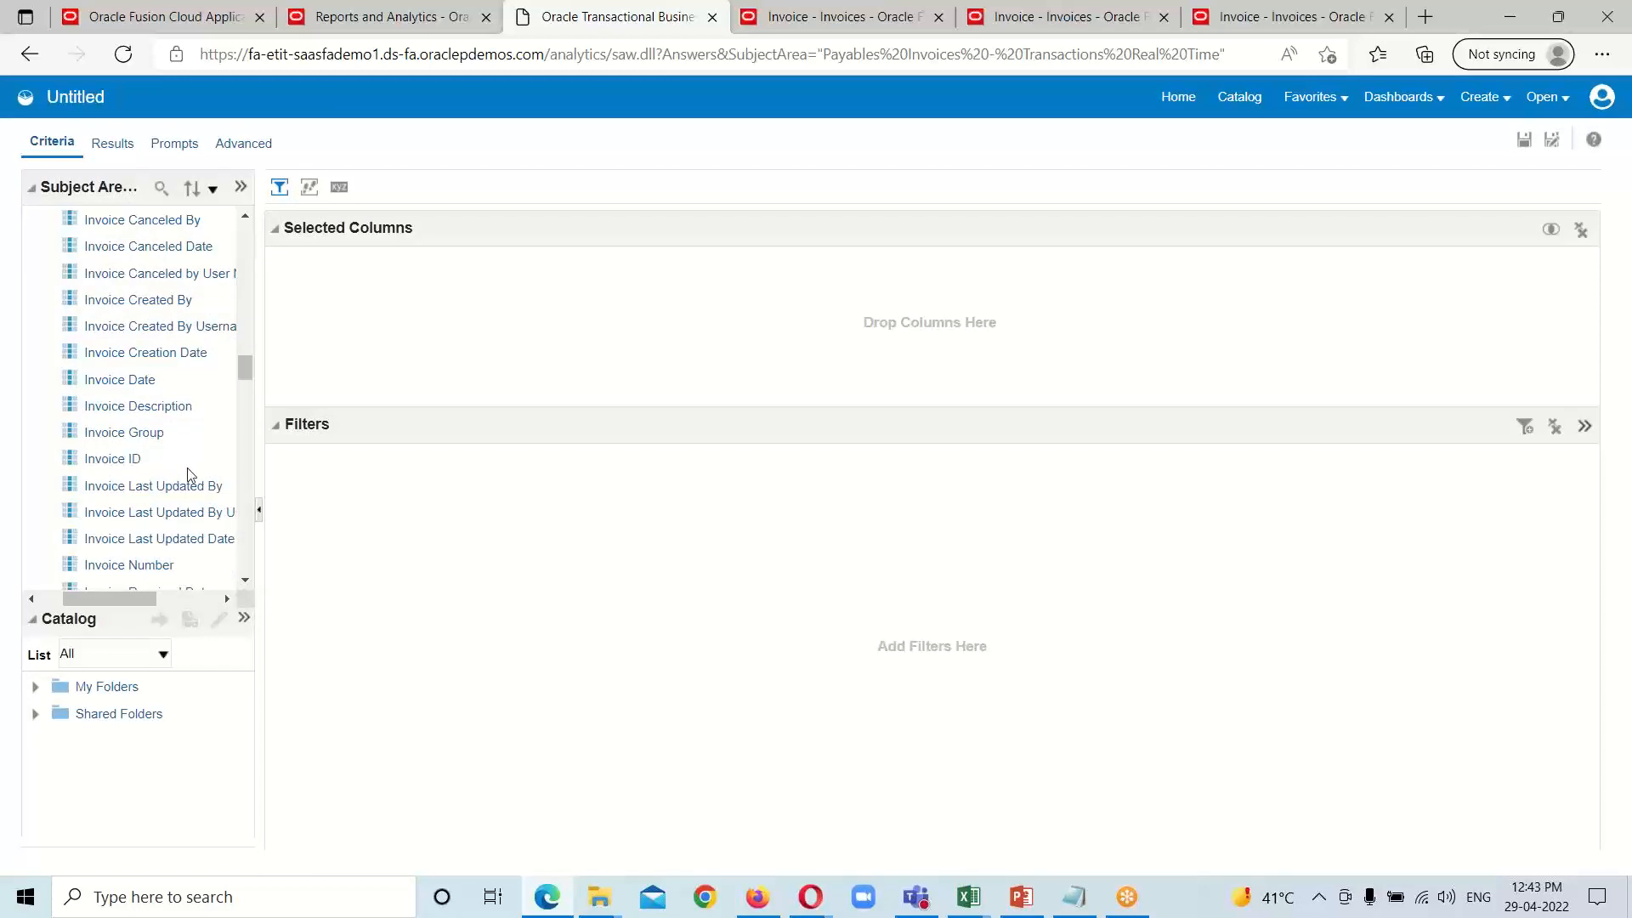
{"action": "left_click", "coordinate": [116, 460]}
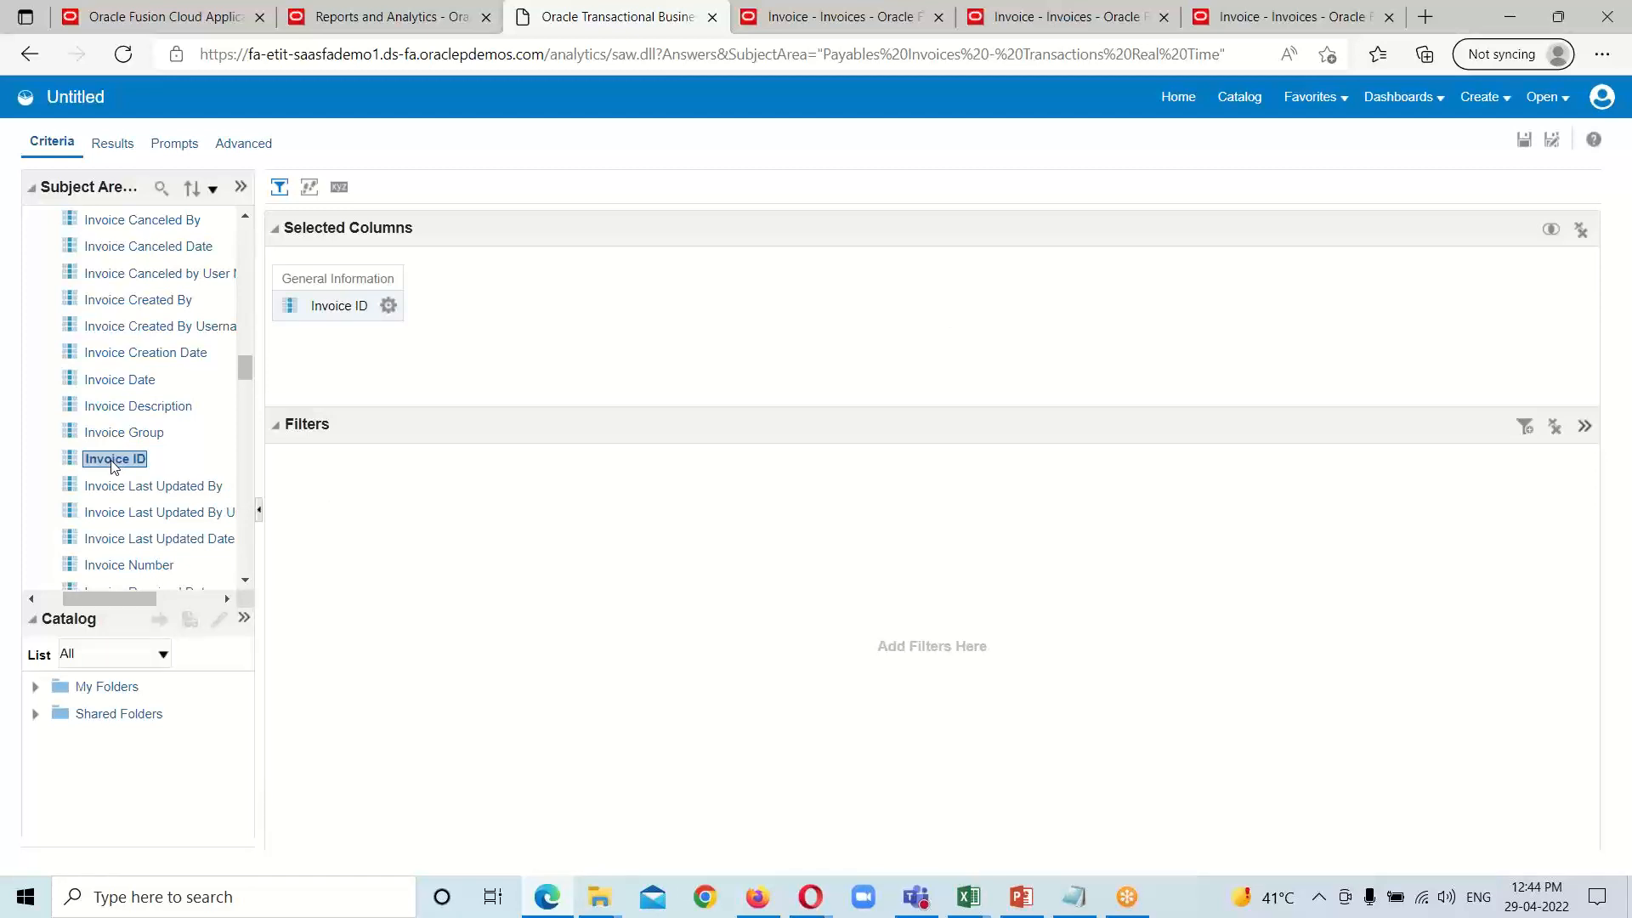
Step: Add the Invoice Number, Invoice Date and Supplier or Party Name columns from General Information to the analysis
{"action": "scroll", "coordinate": [111, 467], "scroll_direction": "down", "scroll_amount": 1}
{"action": "double_click", "coordinate": [132, 510]}
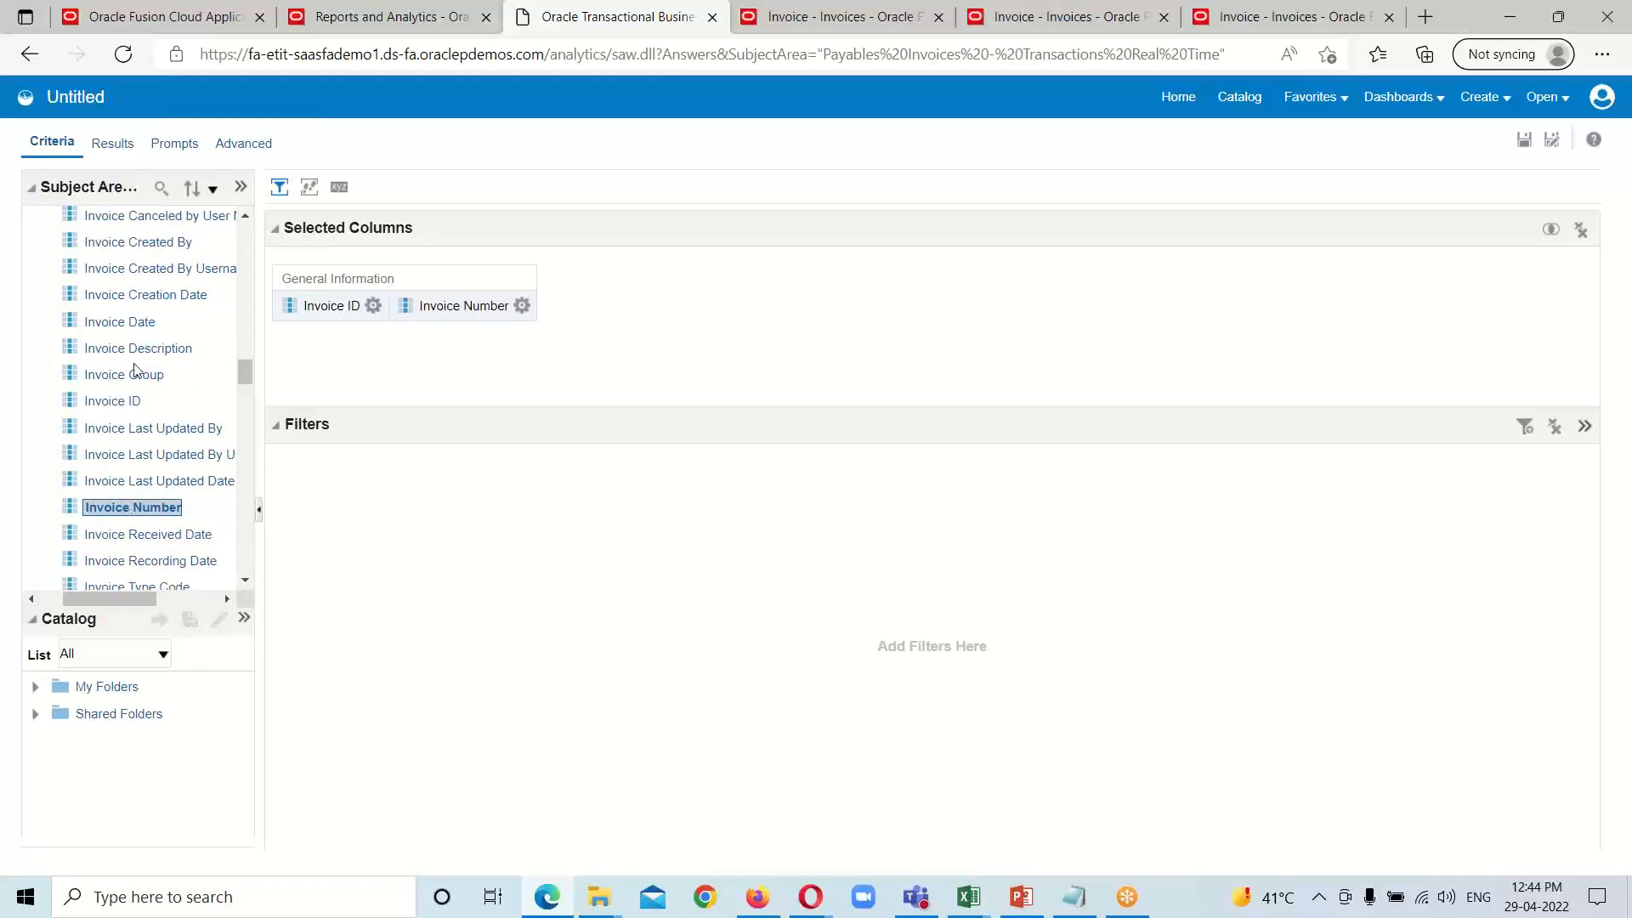
{"action": "double_click", "coordinate": [144, 324]}
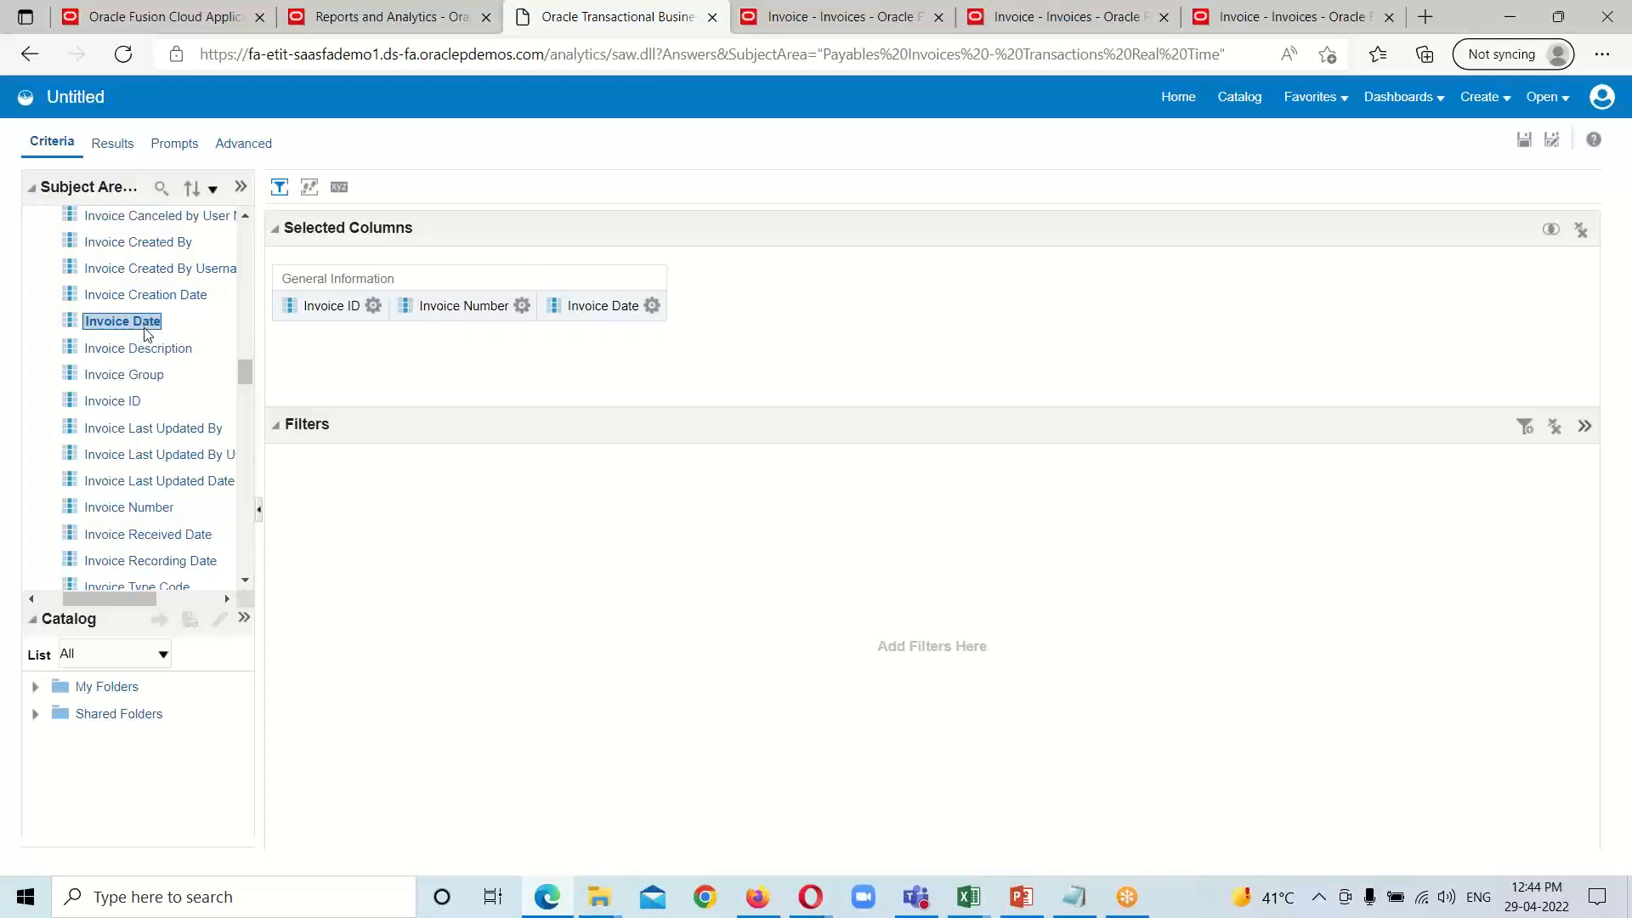
{"action": "scroll", "coordinate": [130, 489], "scroll_direction": "down", "scroll_amount": 20}
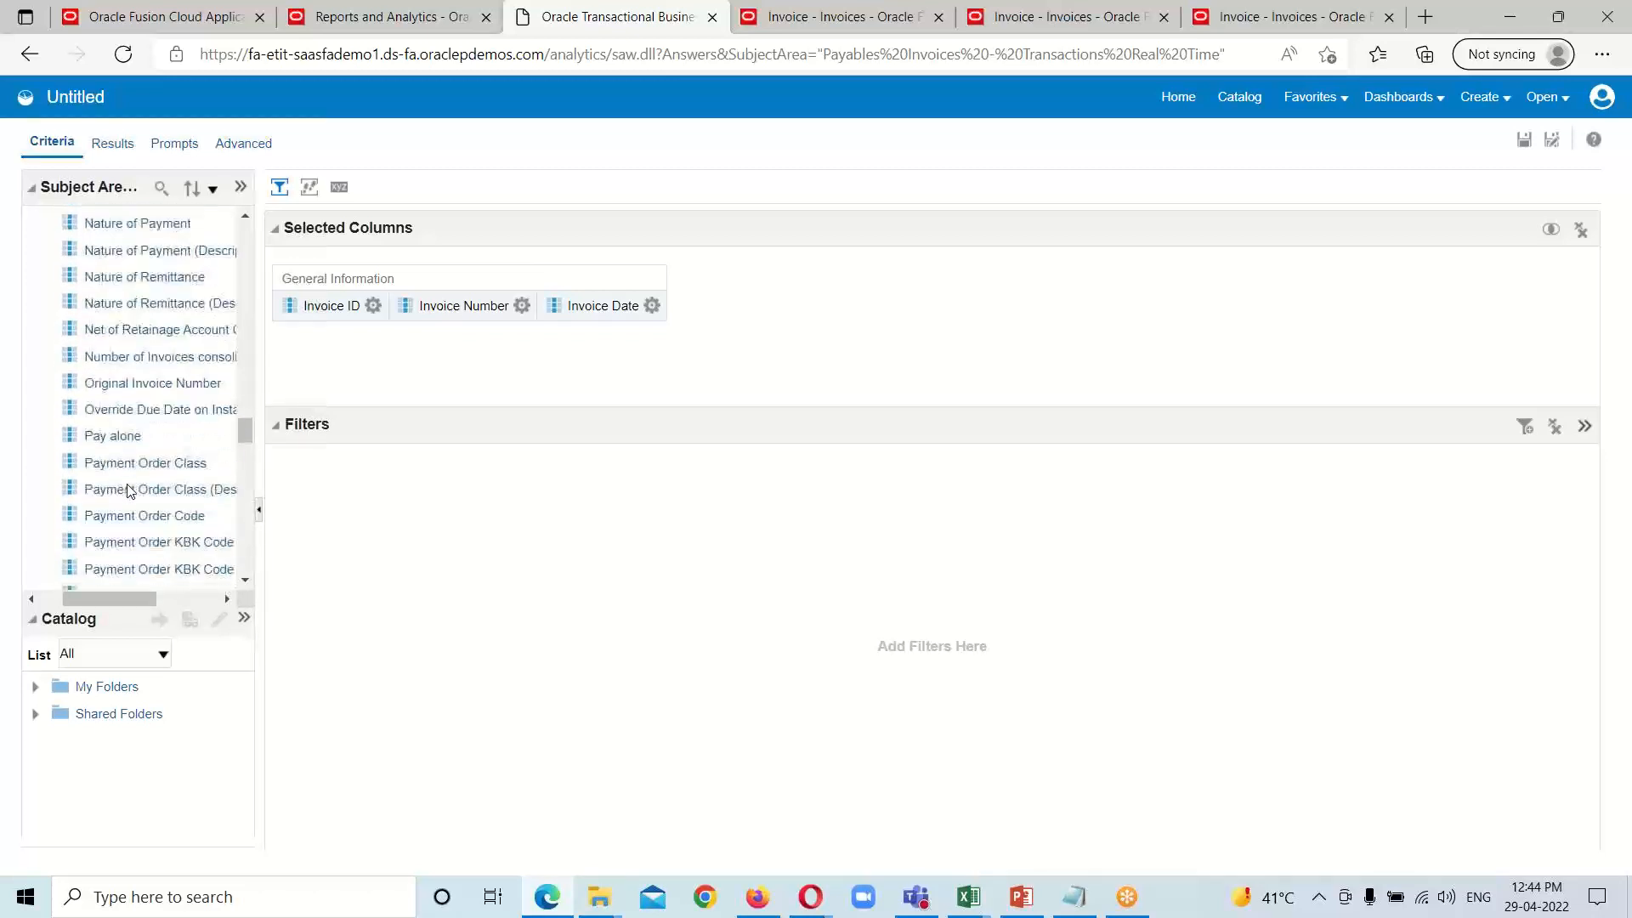
{"action": "scroll", "coordinate": [127, 494], "scroll_direction": "down", "scroll_amount": 10}
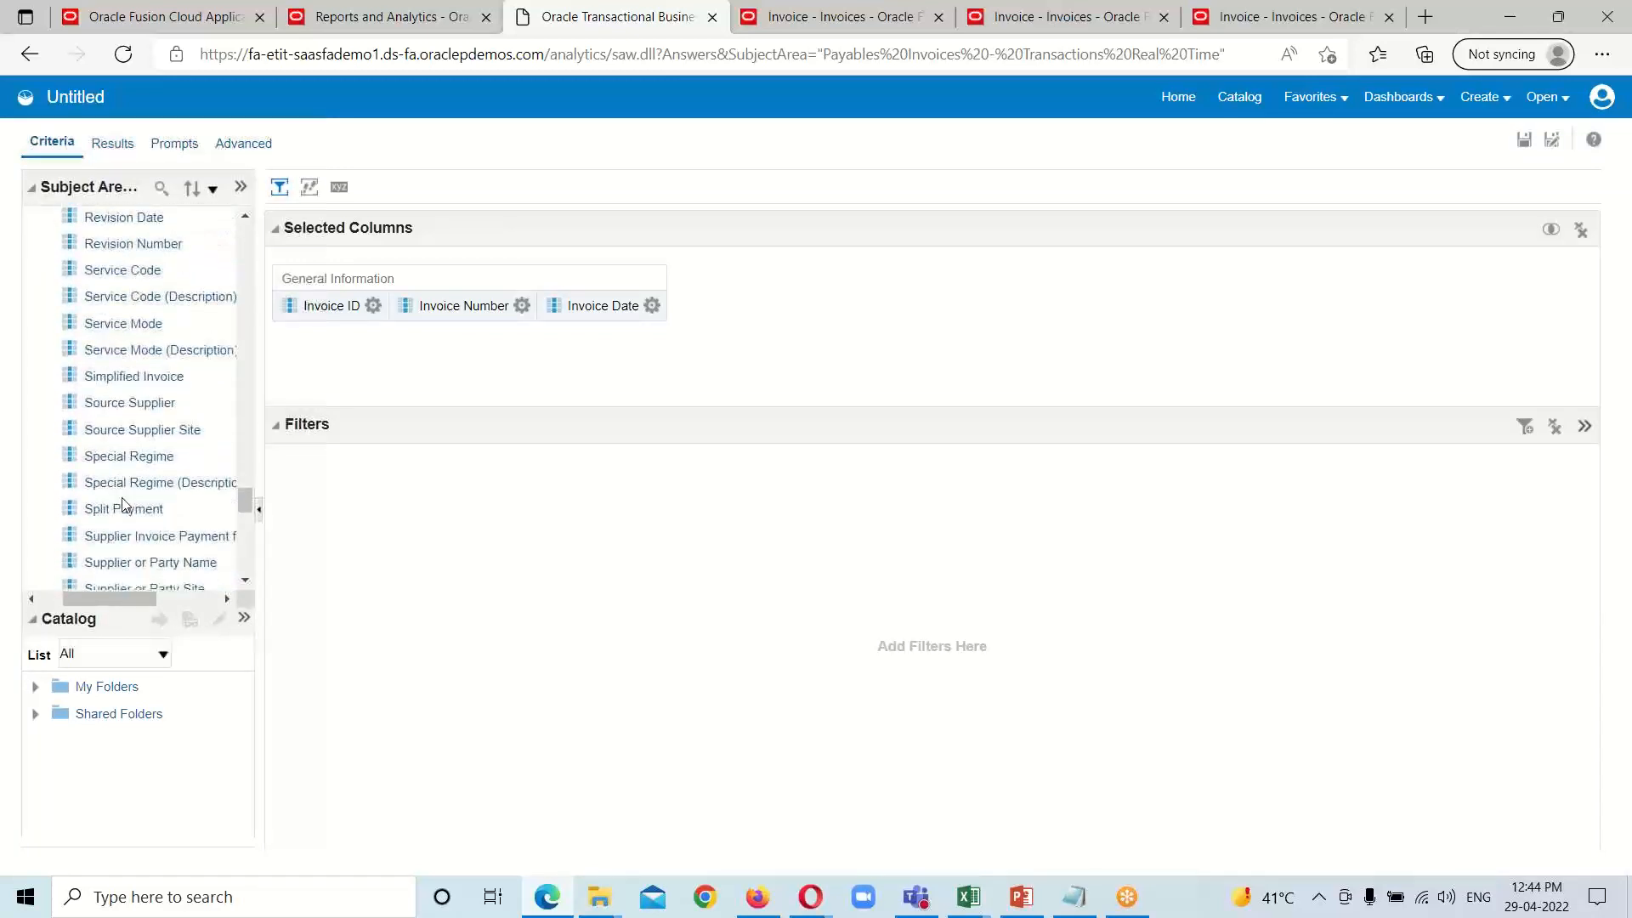
{"action": "double_click", "coordinate": [149, 506]}
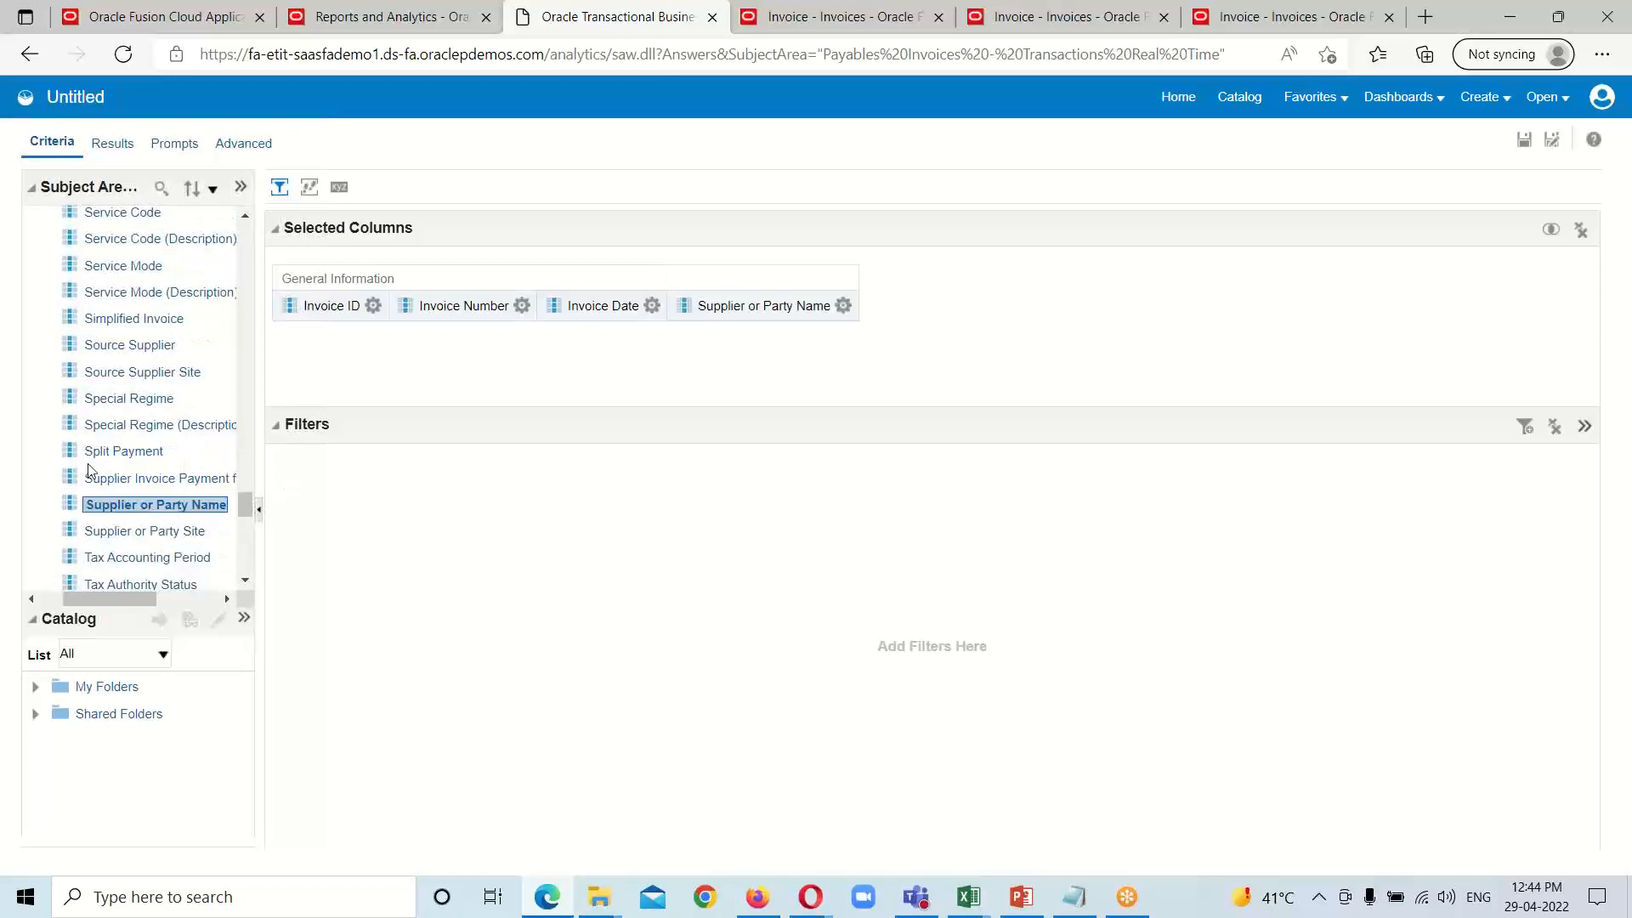
Step: Add the Invoice Amount column from Invoice Details > Invoice Amounts to the analysis and display the results
{"action": "scroll", "coordinate": [94, 429], "scroll_direction": "up", "scroll_amount": 10}
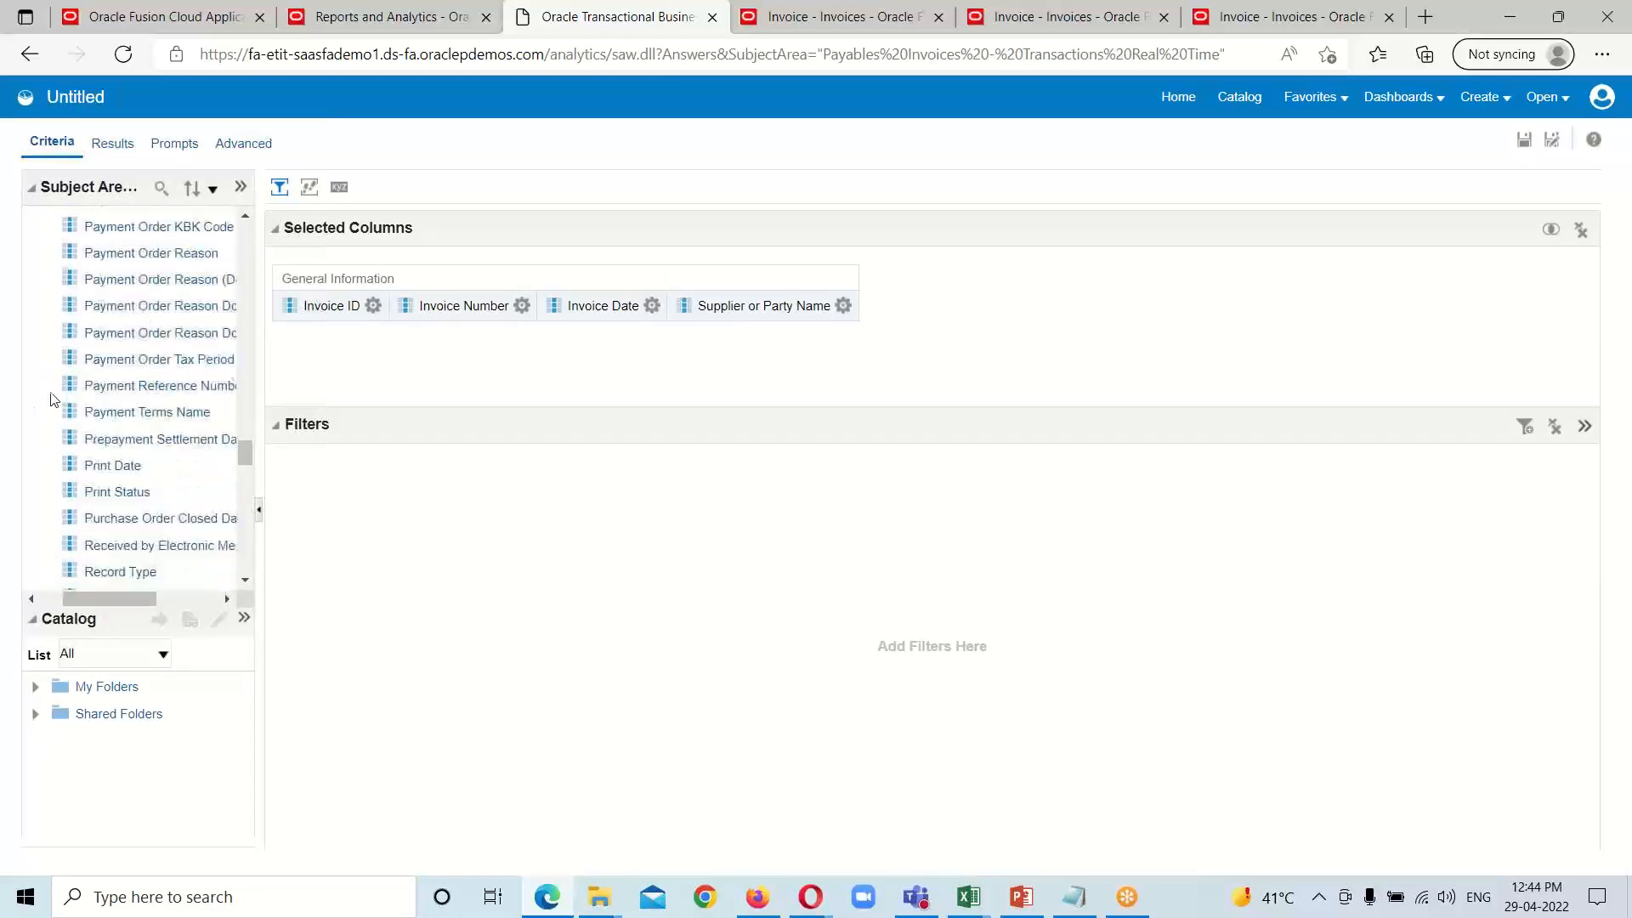
{"action": "scroll", "coordinate": [105, 427], "scroll_direction": "down", "scroll_amount": 15}
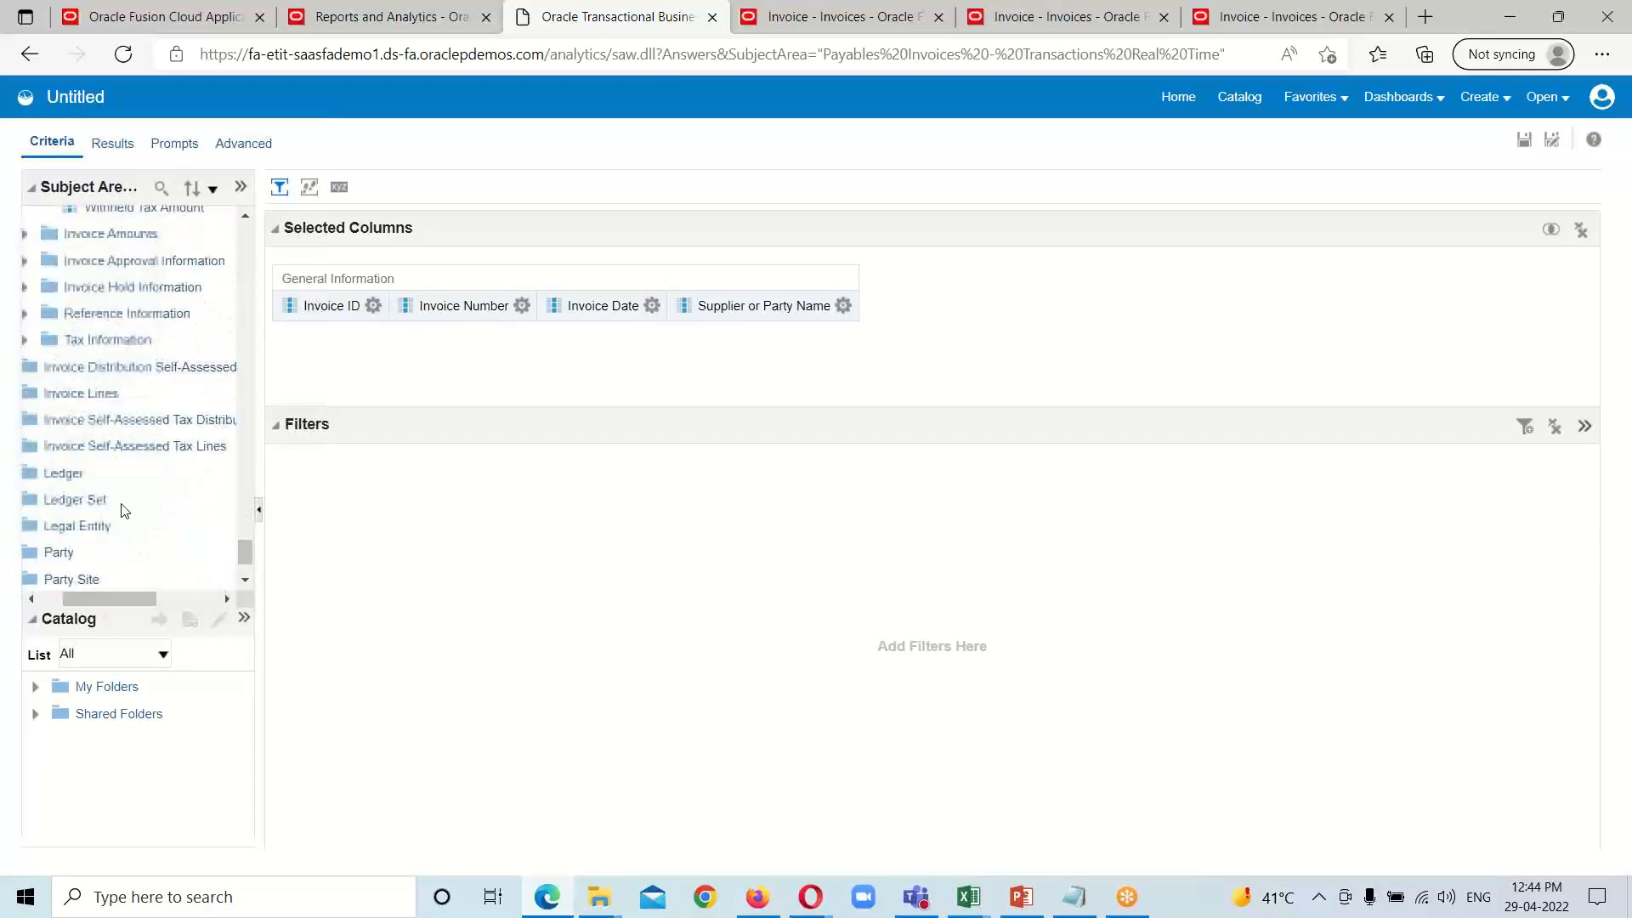
{"action": "left_click_drag", "start_coordinate": [115, 603], "coordinate": [105, 604]}
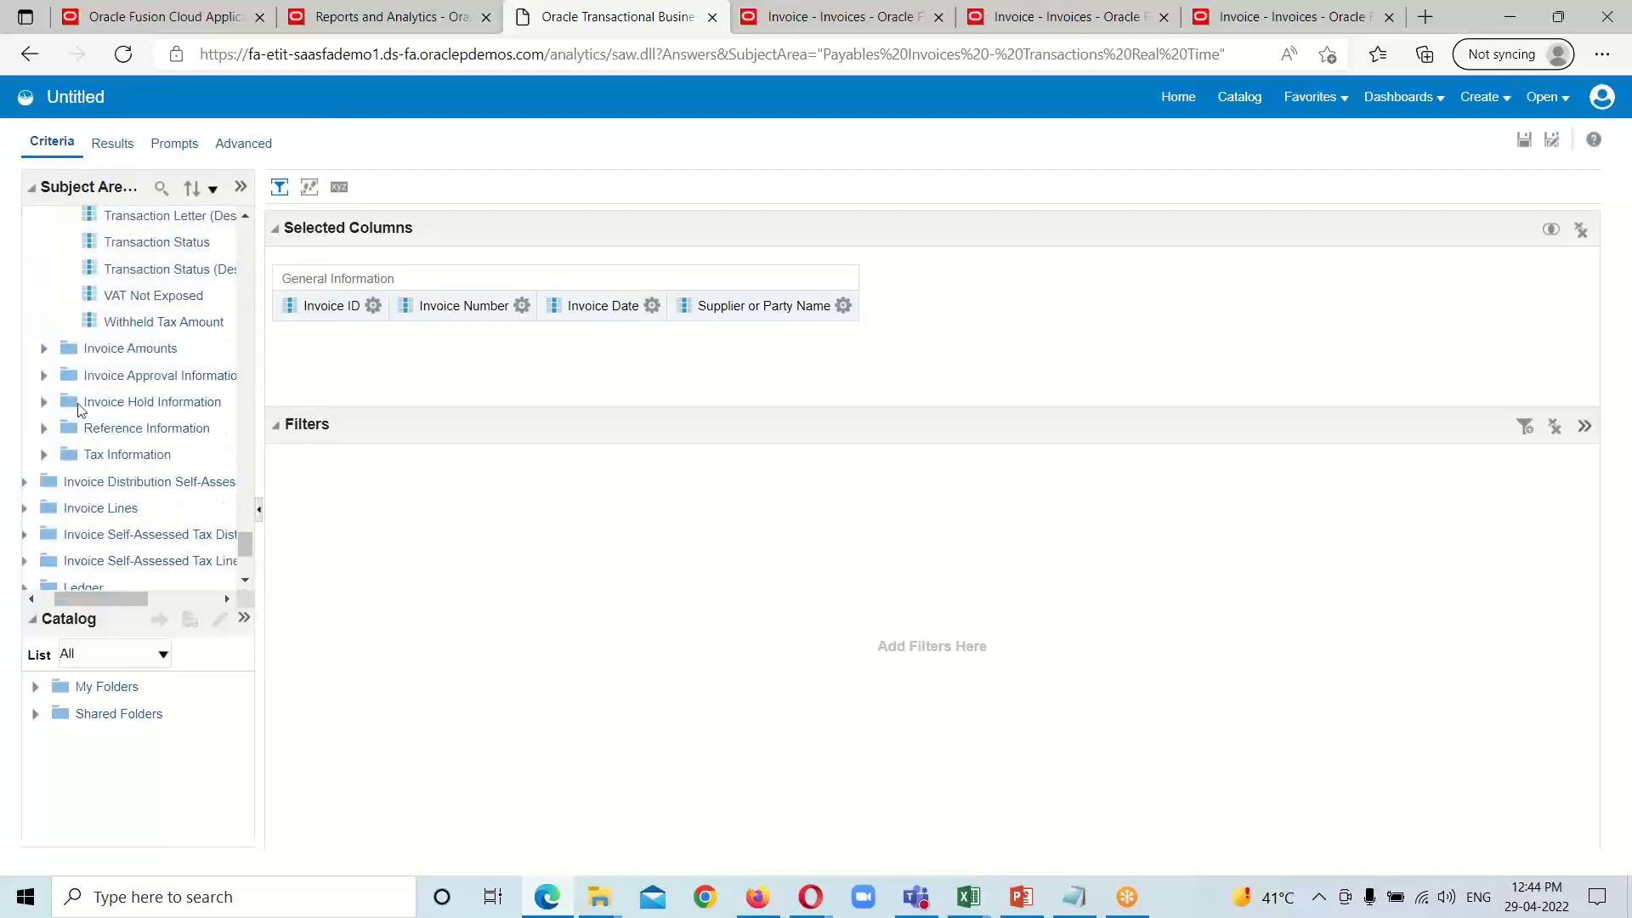
{"action": "left_click", "coordinate": [43, 350]}
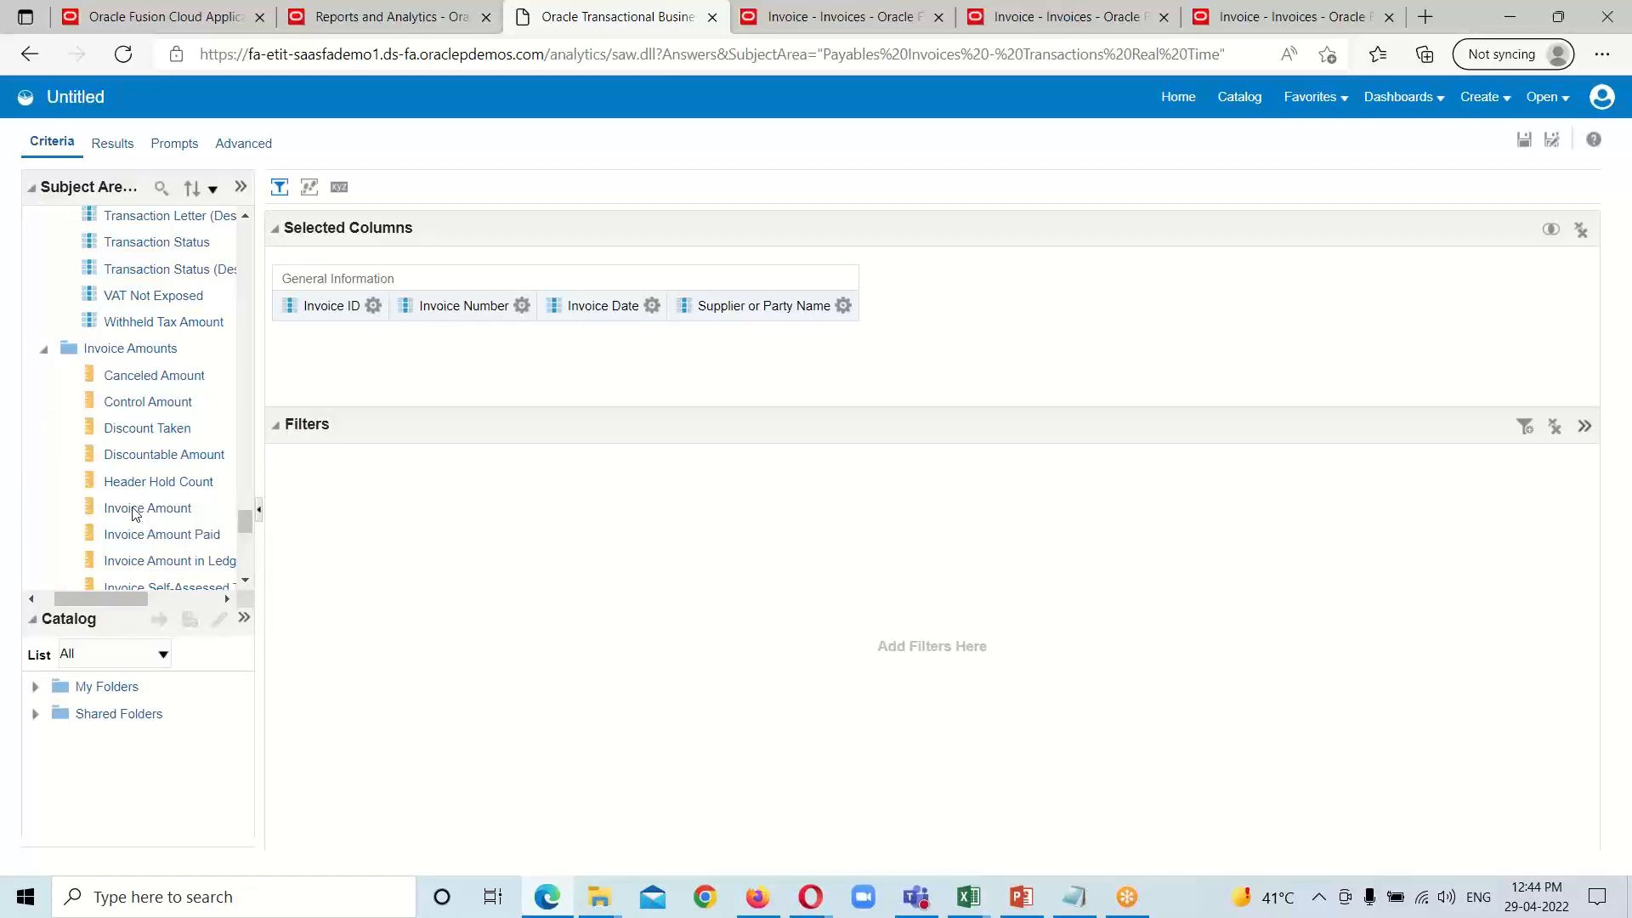
{"action": "left_click", "coordinate": [146, 507]}
{"action": "left_click_drag", "start_coordinate": [826, 406], "coordinate": [893, 372]}
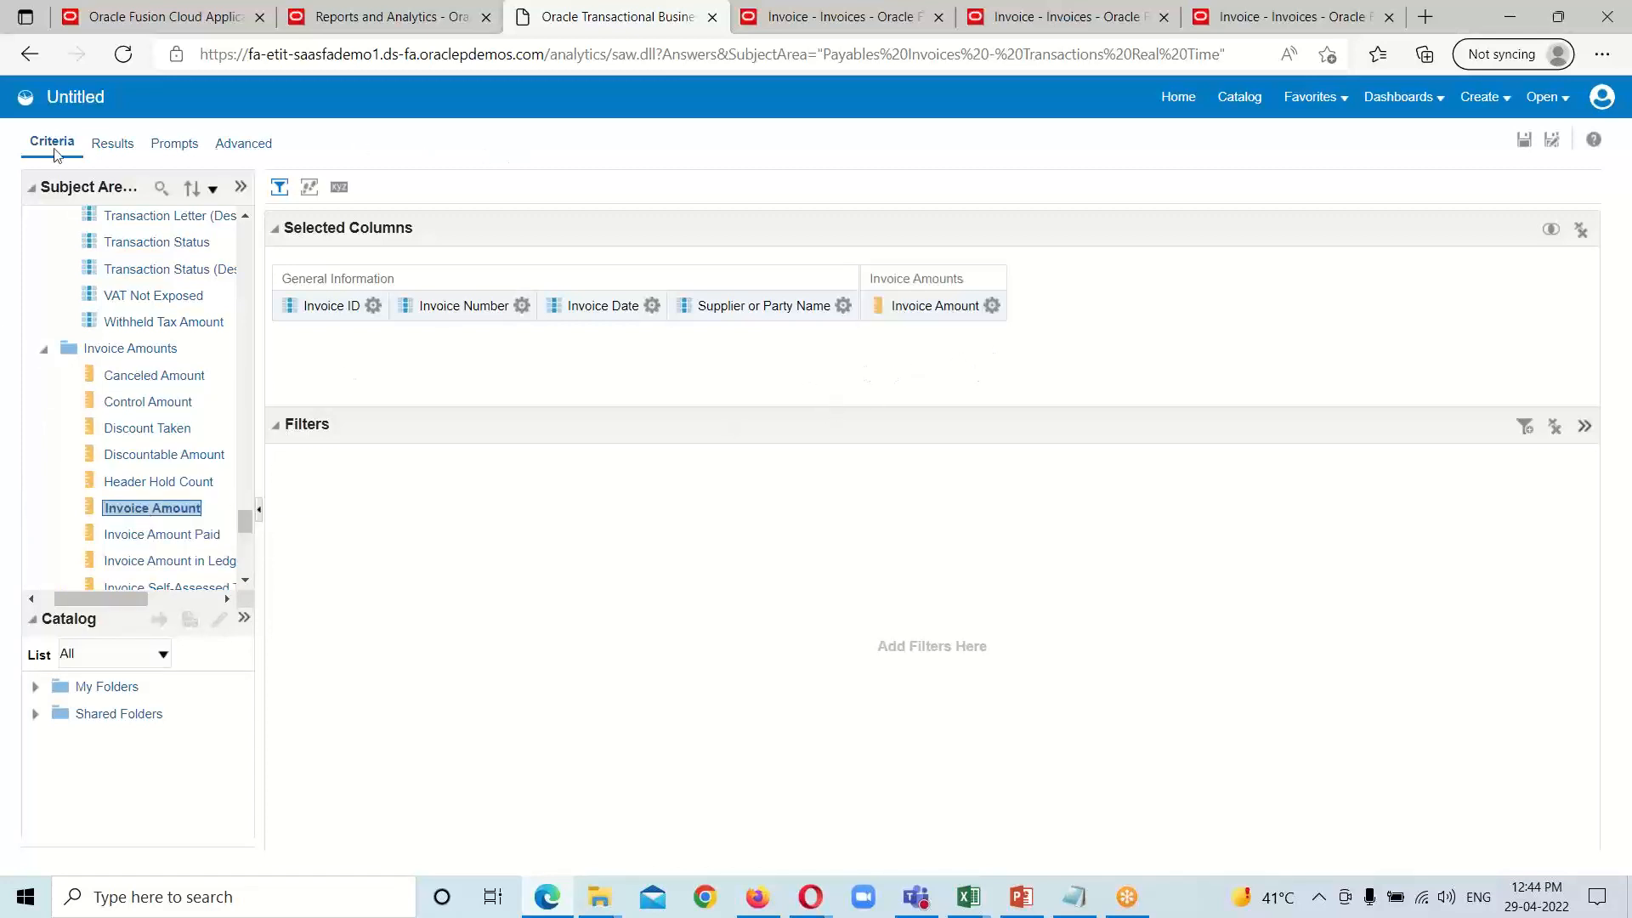
{"action": "left_click", "coordinate": [120, 151]}
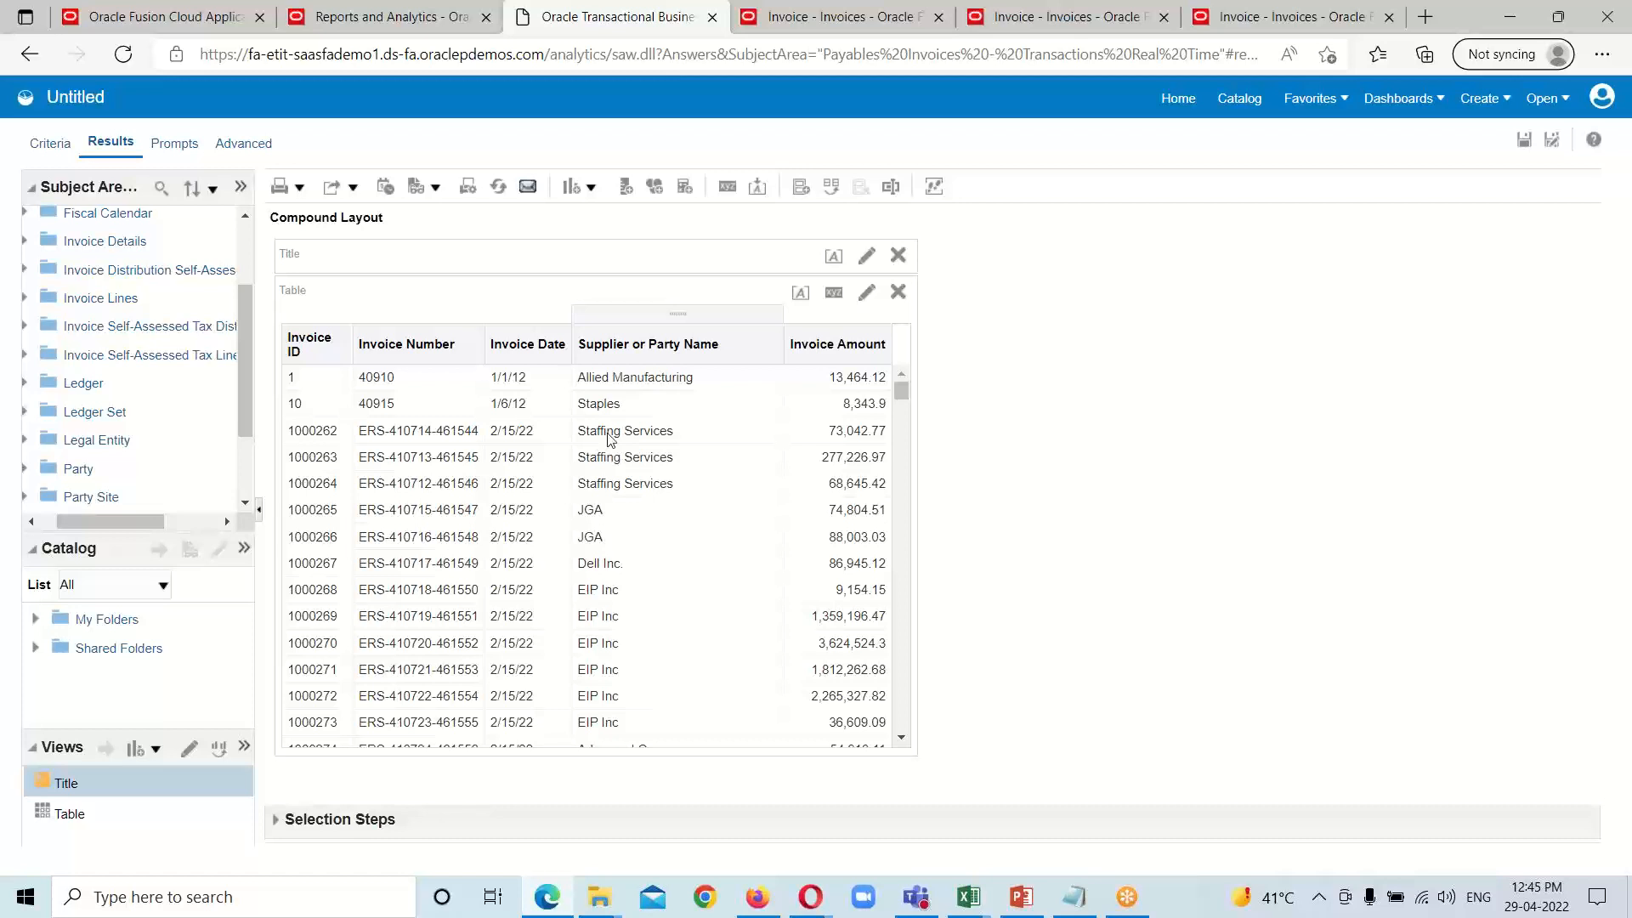
Step: Hide the Invoice ID column of the analysis through its column format properties
{"action": "left_click", "coordinate": [56, 147]}
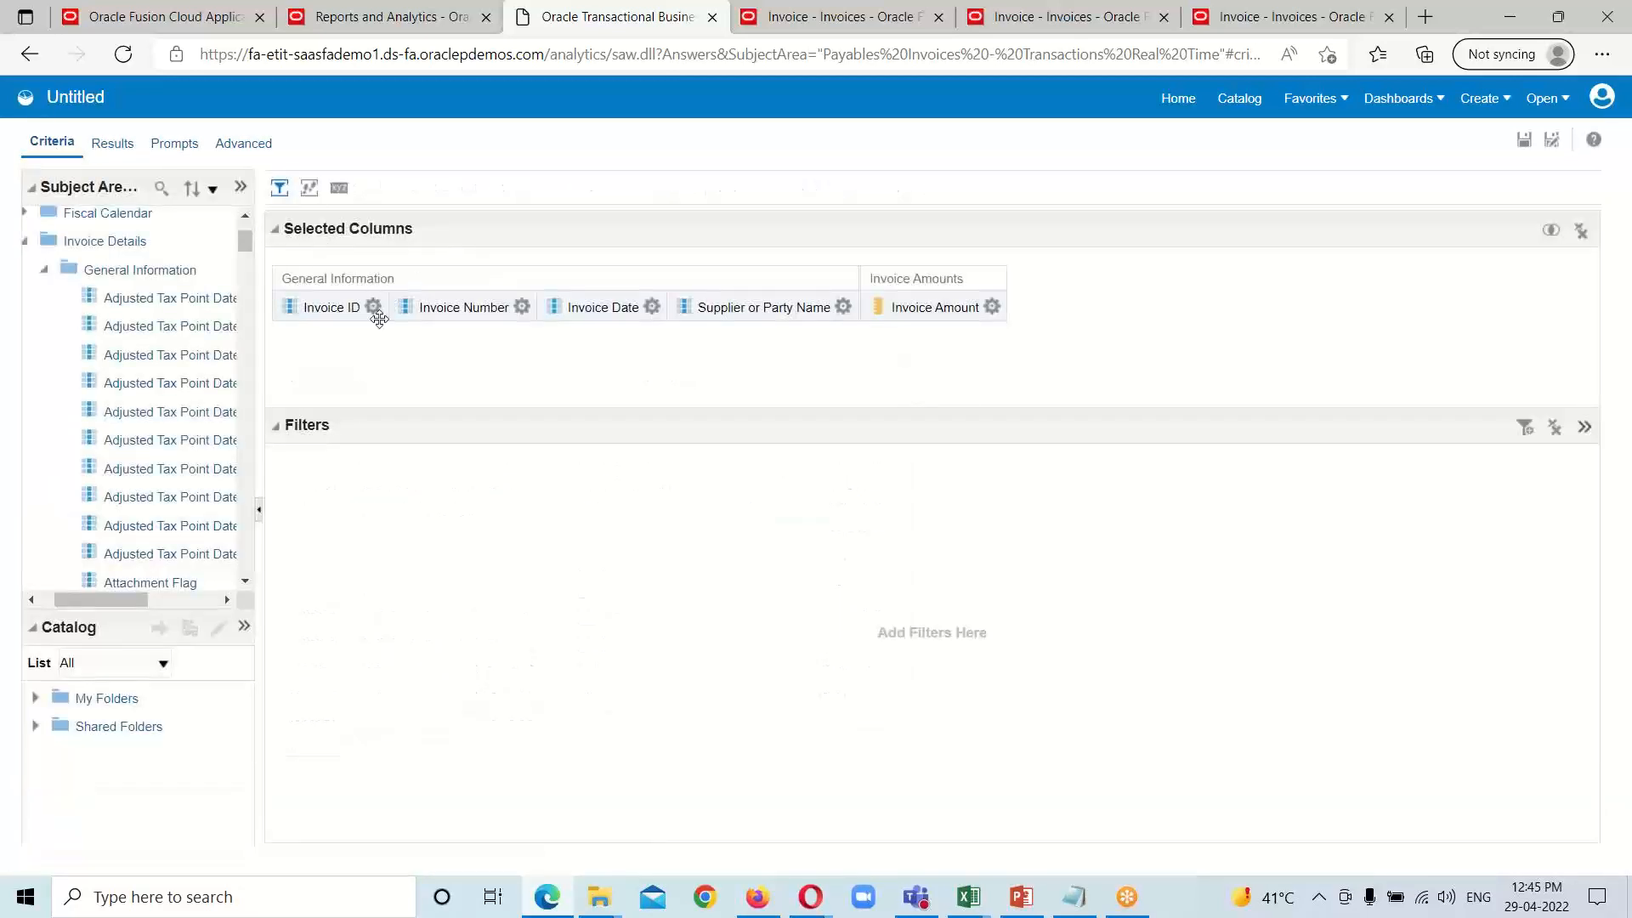
{"action": "left_click", "coordinate": [373, 306]}
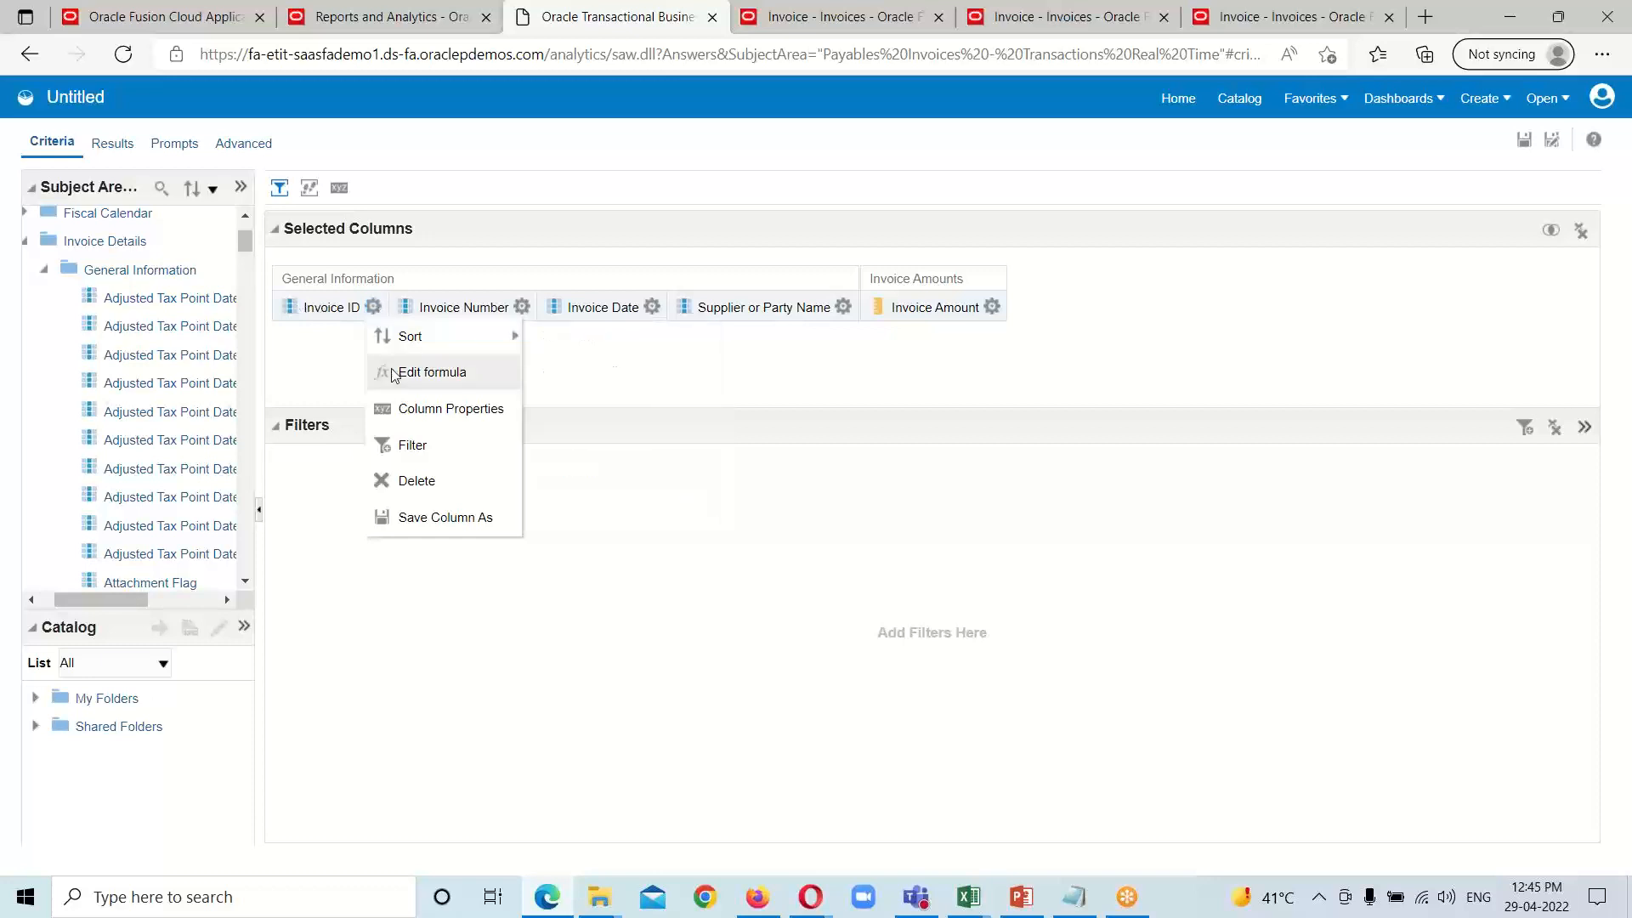
{"action": "left_click", "coordinate": [467, 409]}
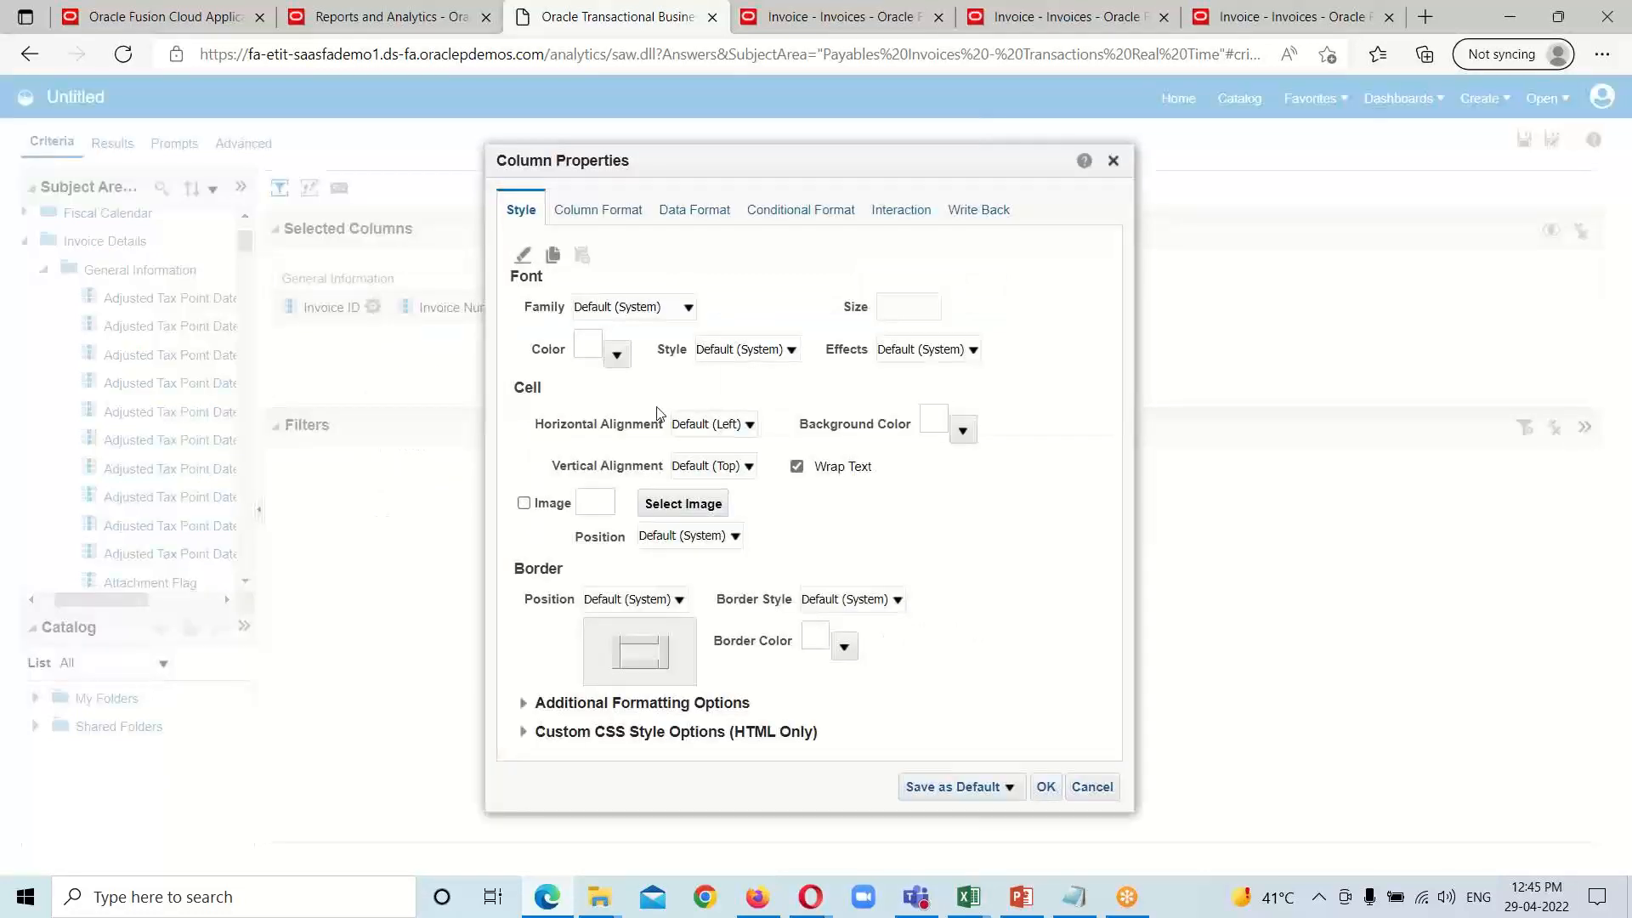
{"action": "left_click", "coordinate": [615, 218]}
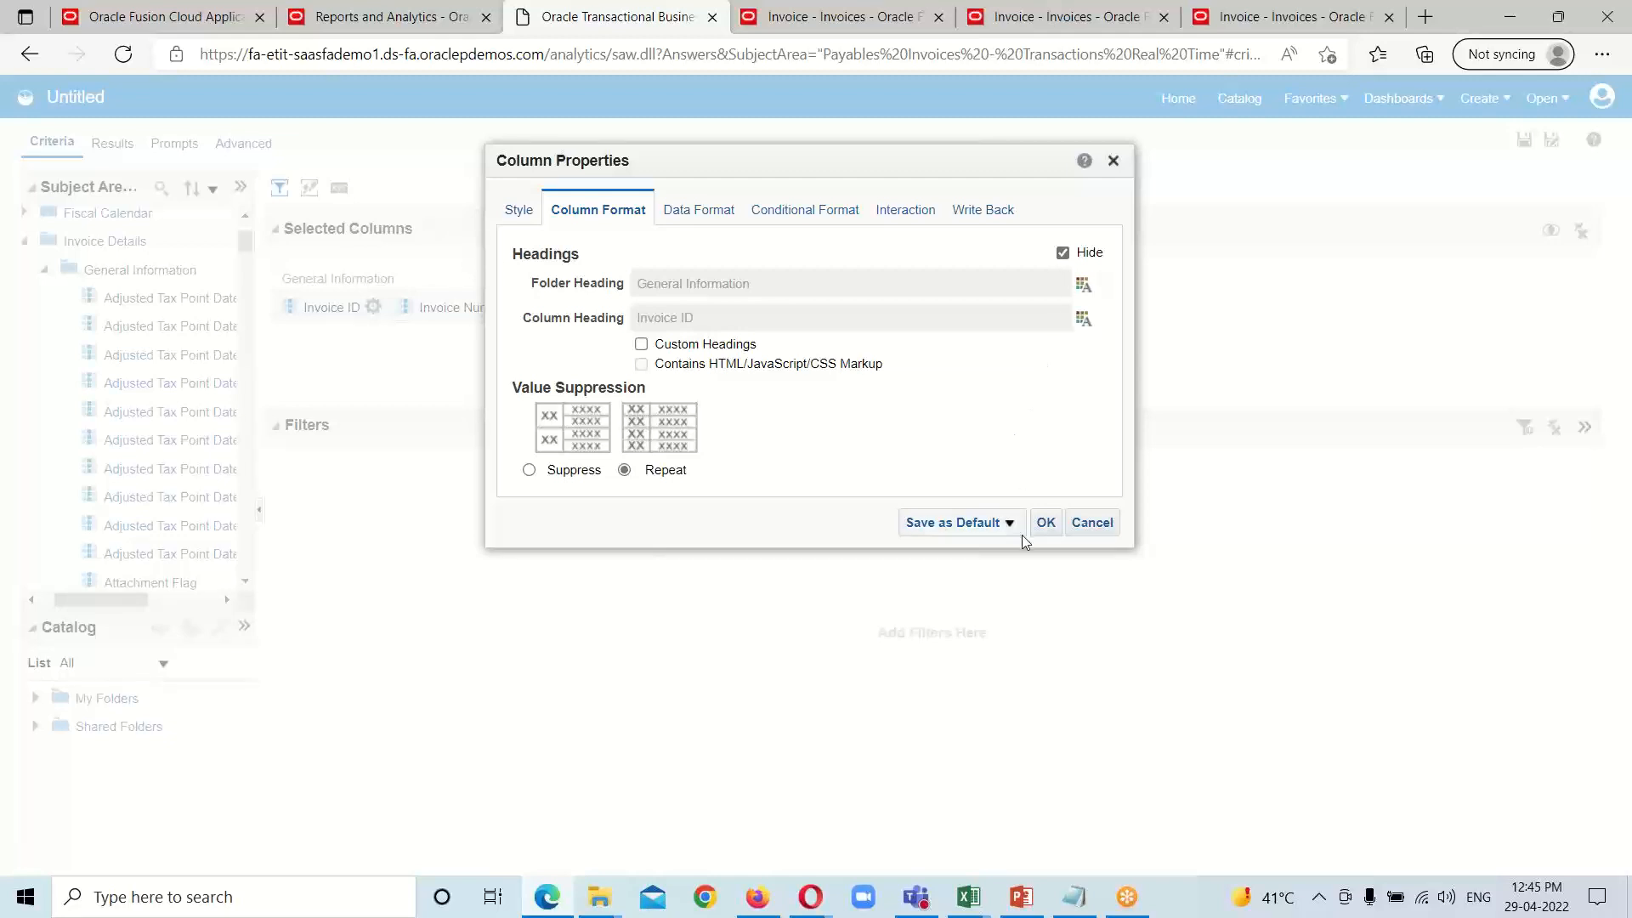
{"action": "left_click", "coordinate": [1046, 522]}
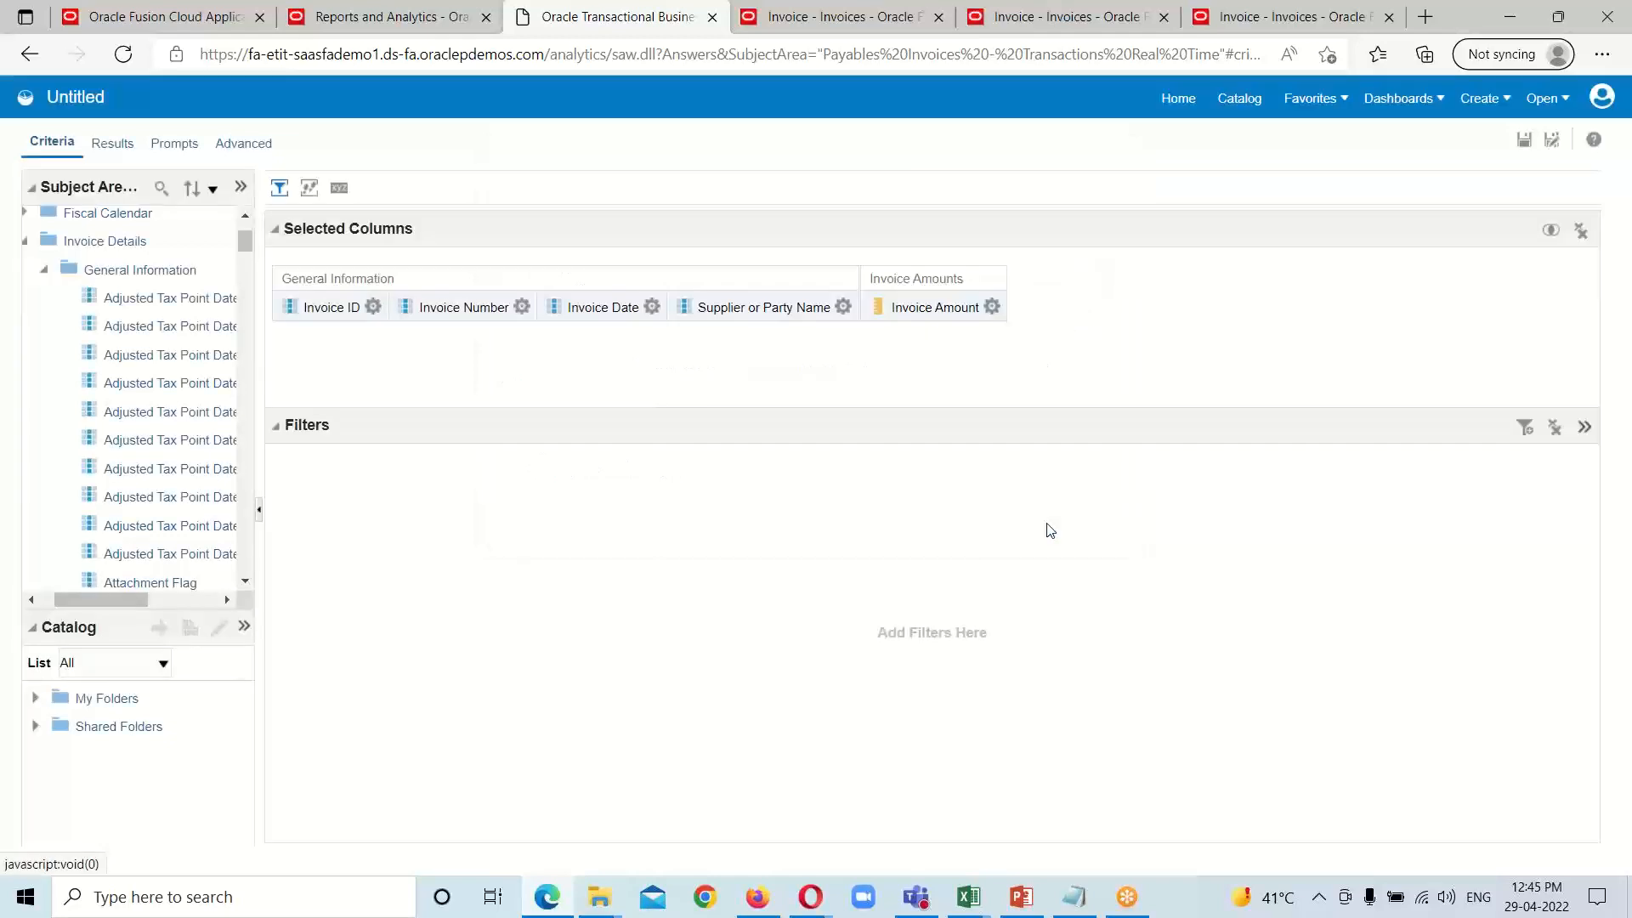
Step: Display the analysis results and check the columns and rows of the invoice table
{"action": "left_click", "coordinate": [117, 156]}
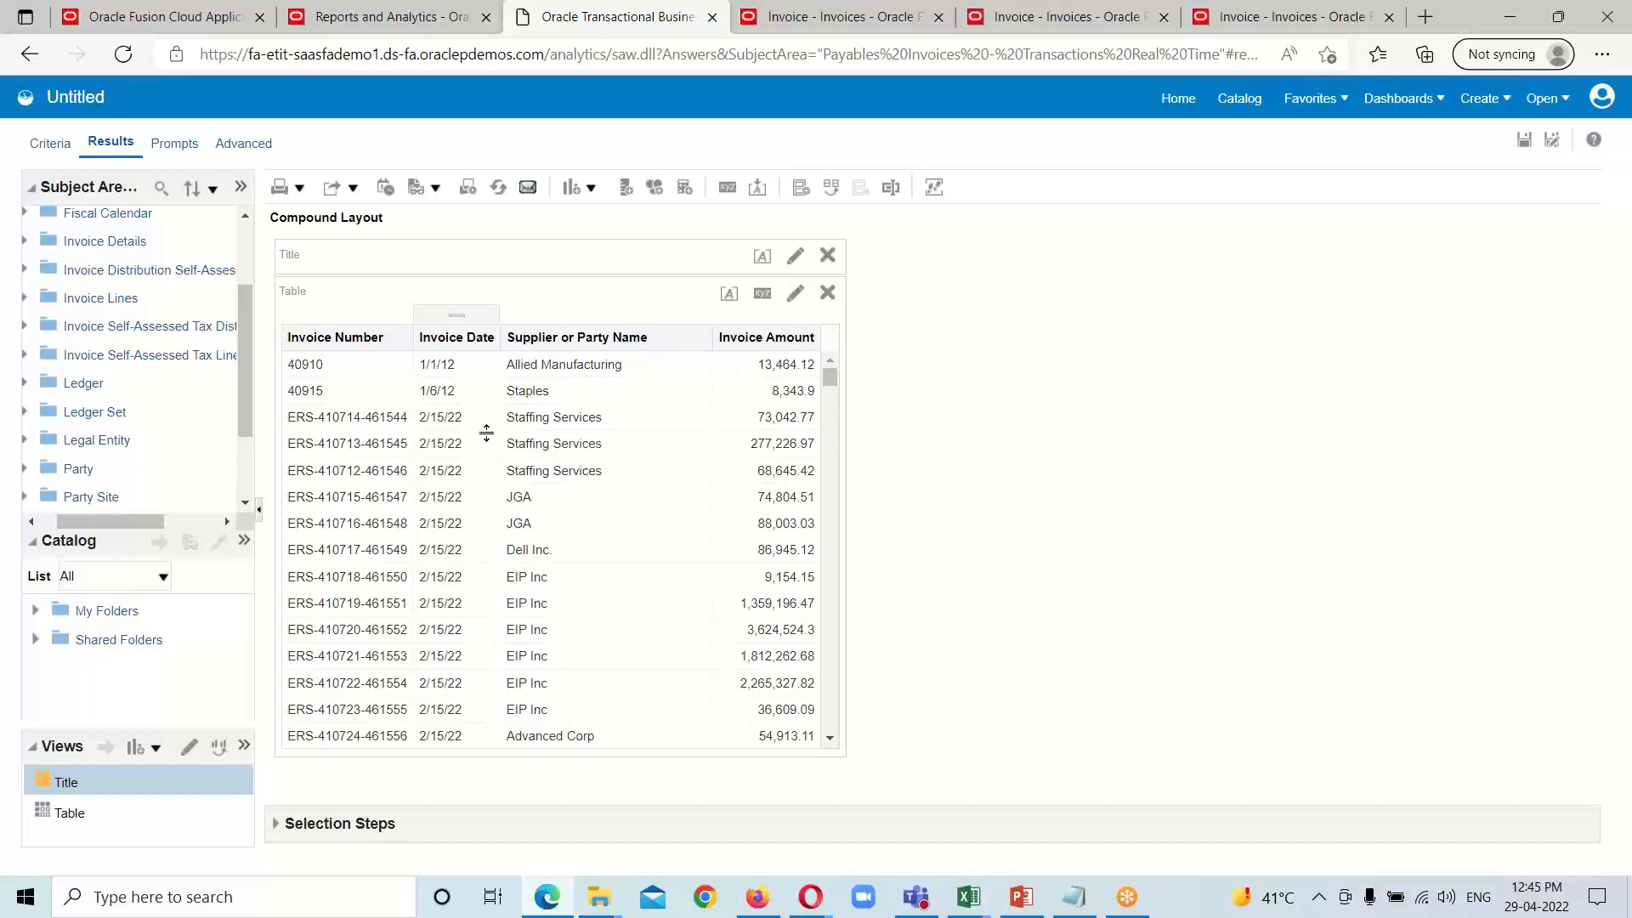
{"action": "scroll", "coordinate": [776, 551], "scroll_direction": "down", "scroll_amount": 2}
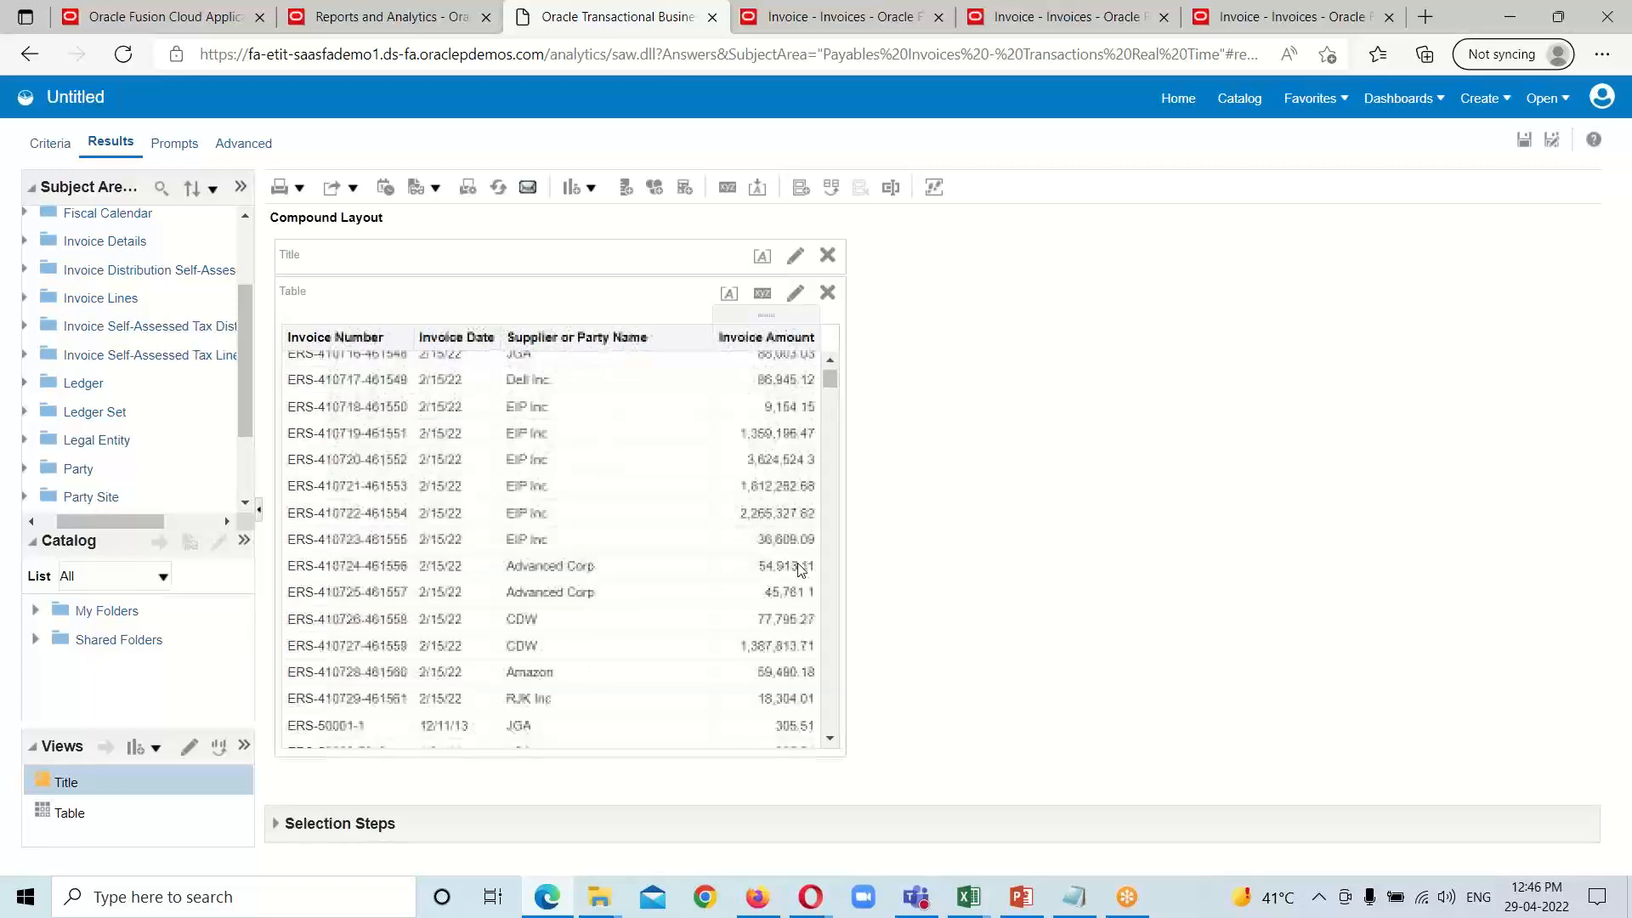
{"action": "scroll", "coordinate": [776, 550], "scroll_direction": "up", "scroll_amount": 2}
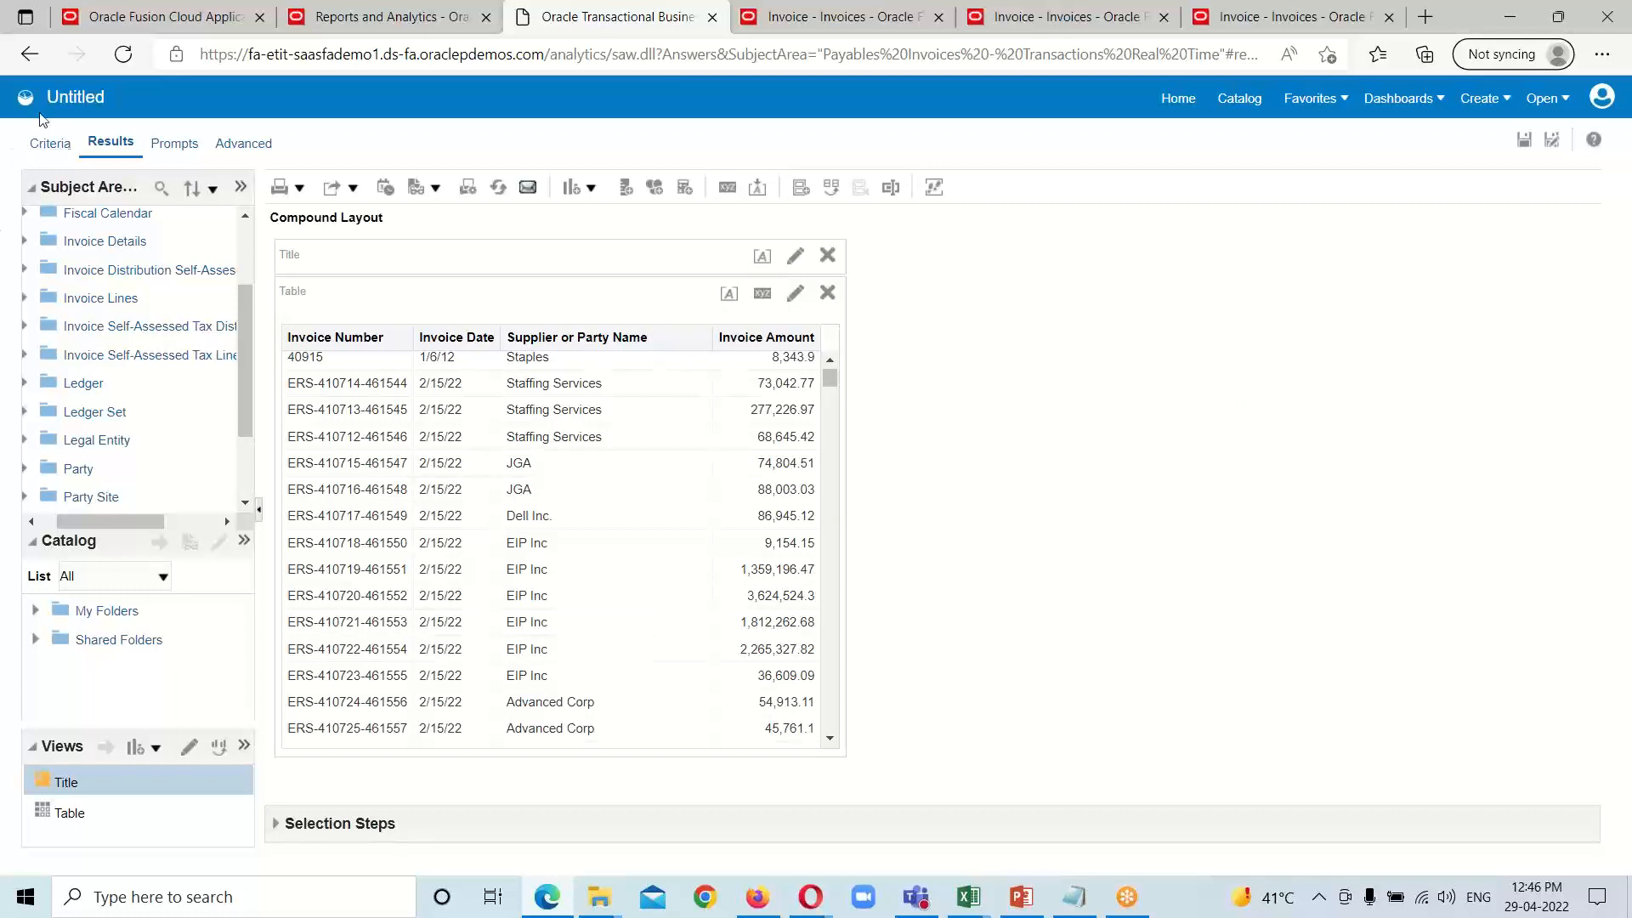
{"action": "left_click", "coordinate": [37, 151]}
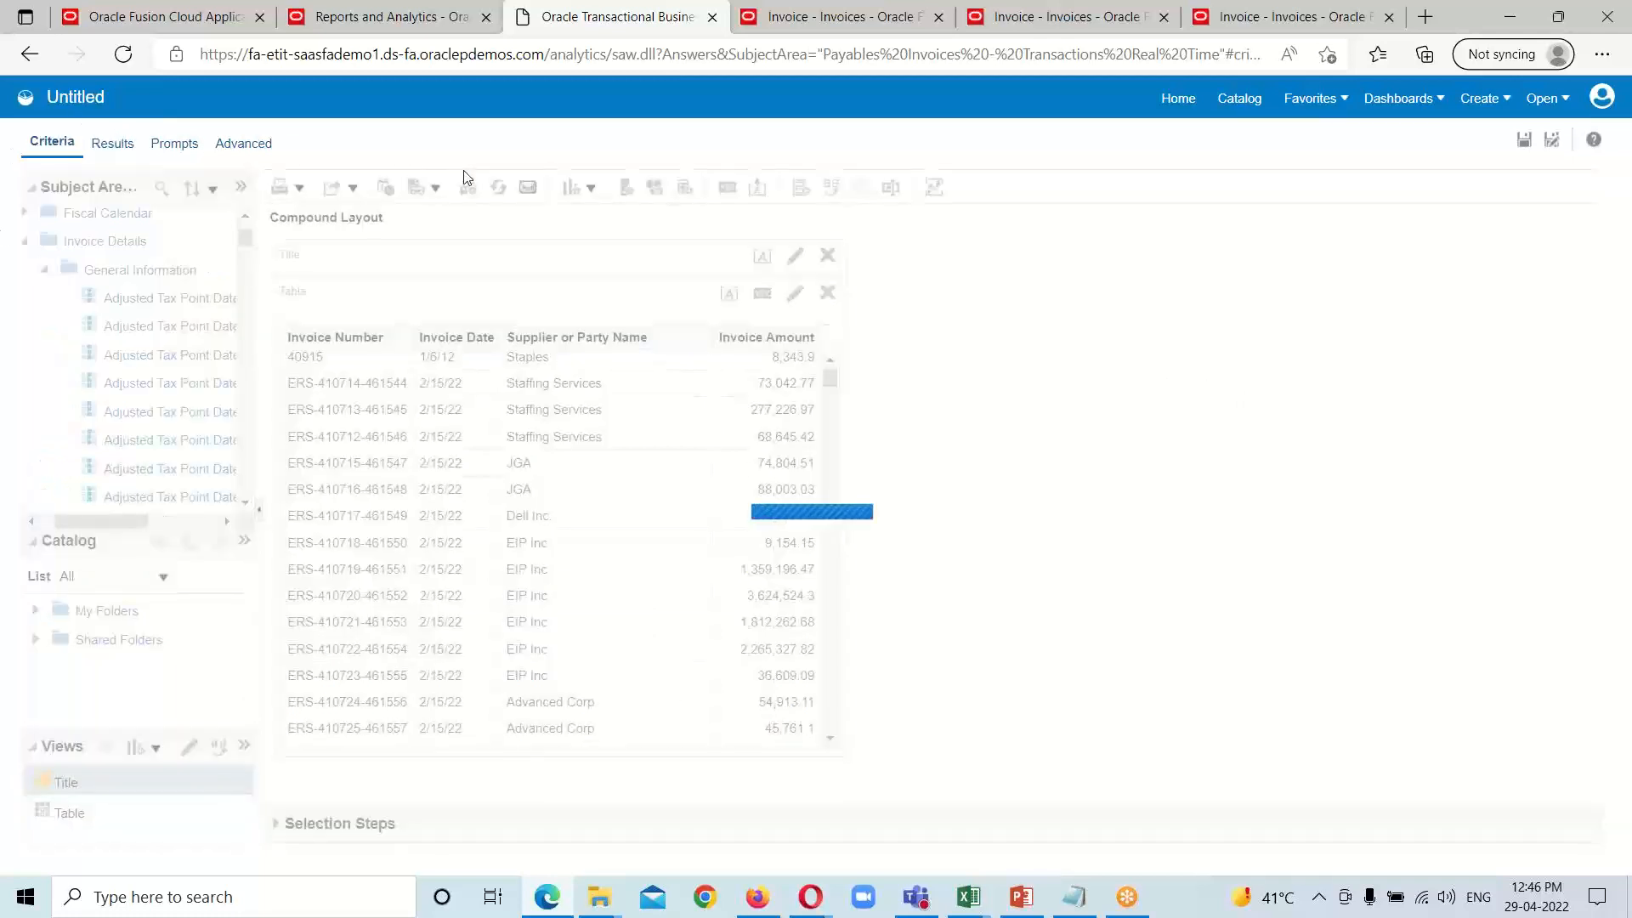
{"action": "left_click", "coordinate": [113, 143]}
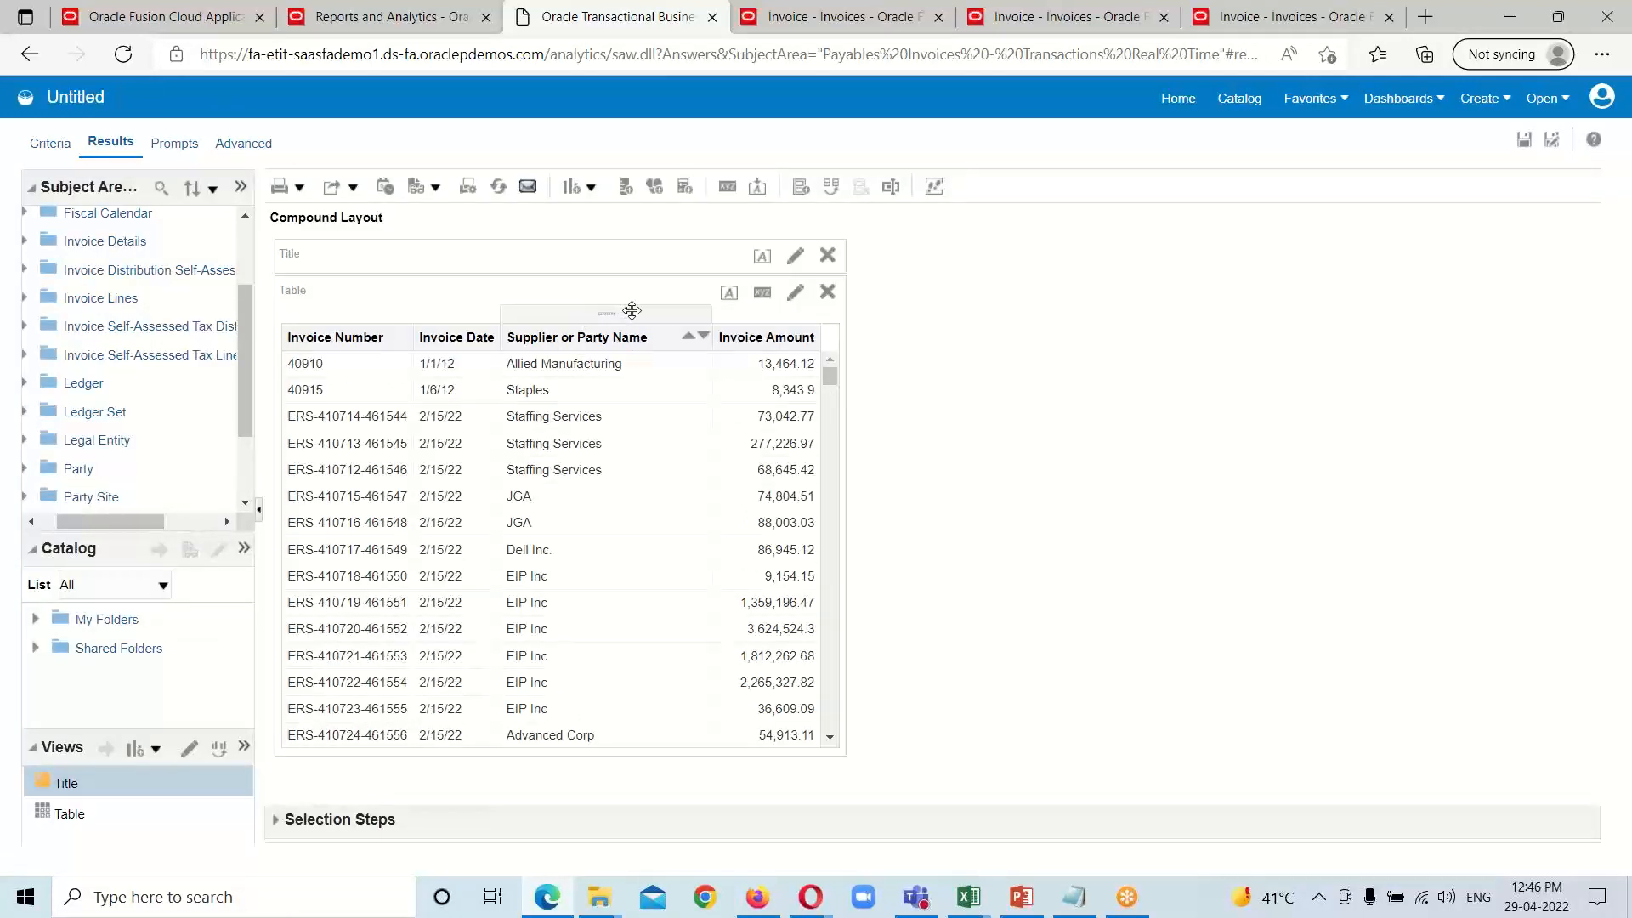
Step: Rearrange the results table so that Supplier or Party Name comes first, followed by Invoice Date, Invoice Number and Invoice Amount
{"action": "left_click_drag", "start_coordinate": [631, 310], "coordinate": [274, 340]}
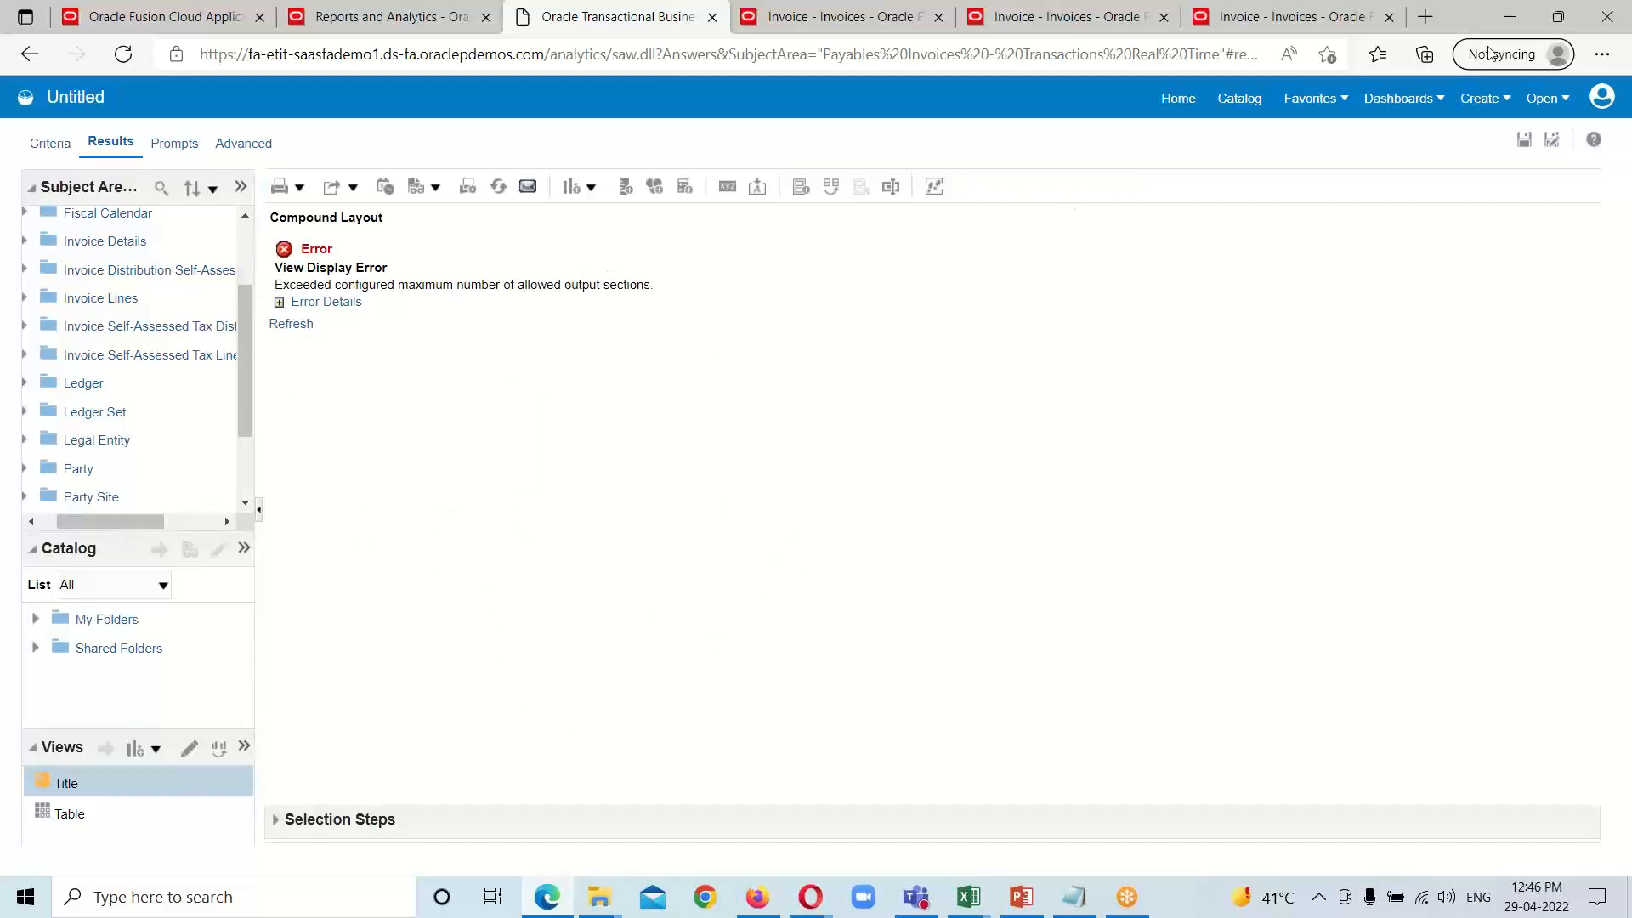
{"action": "left_click", "coordinate": [1473, 148]}
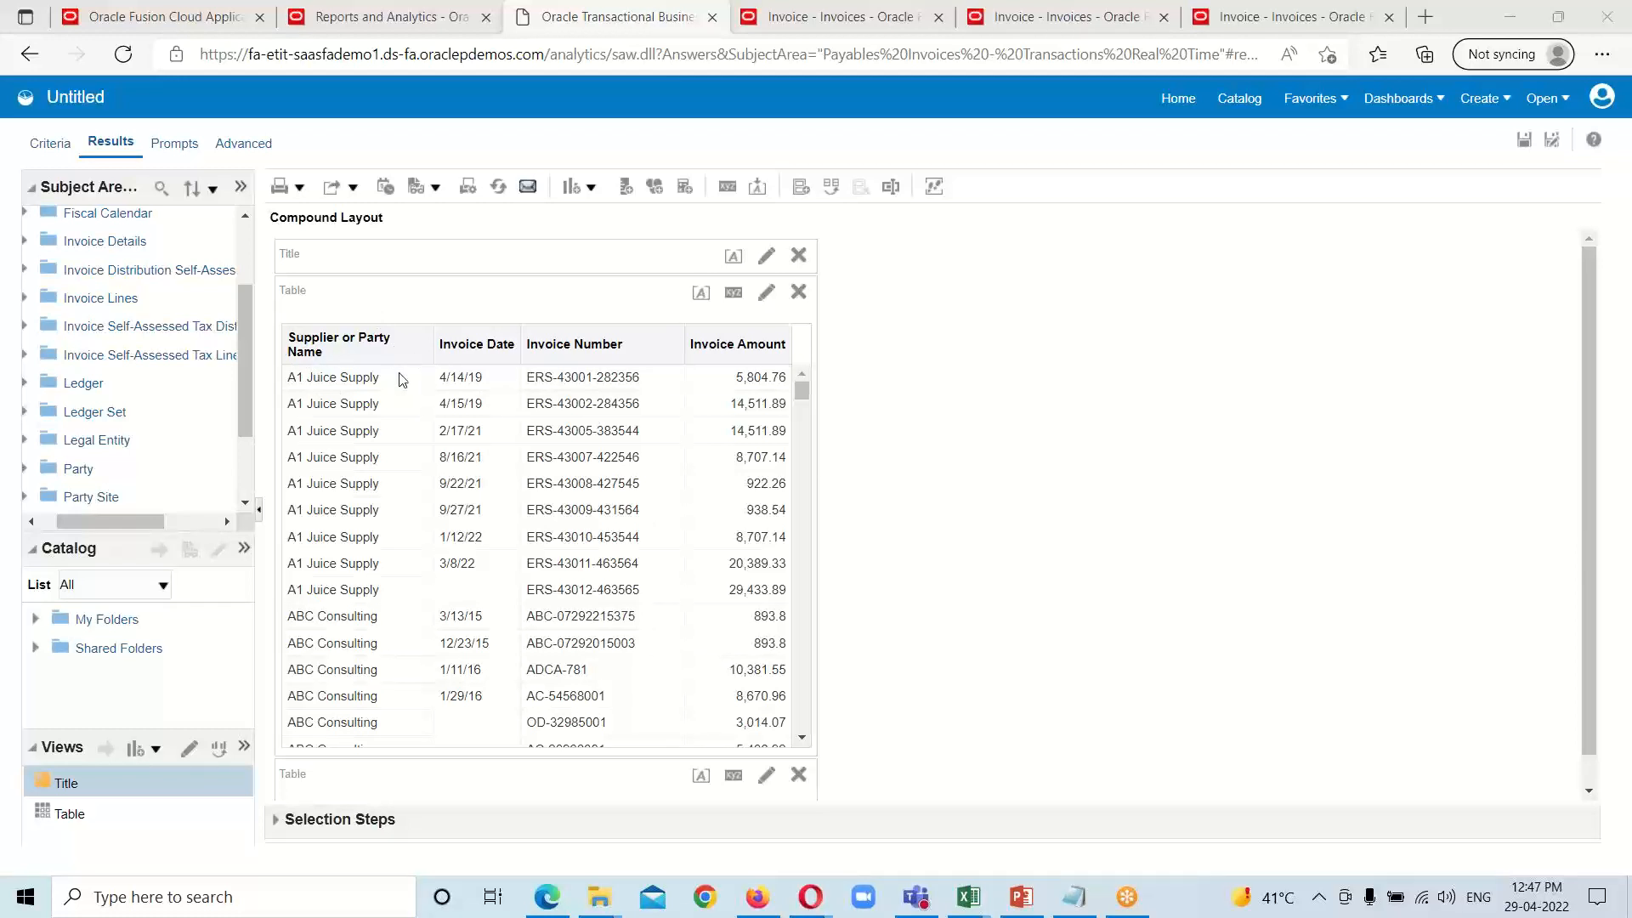
{"action": "scroll", "coordinate": [356, 396], "scroll_direction": "down", "scroll_amount": 1}
{"action": "scroll", "coordinate": [355, 450], "scroll_direction": "up", "scroll_amount": 1}
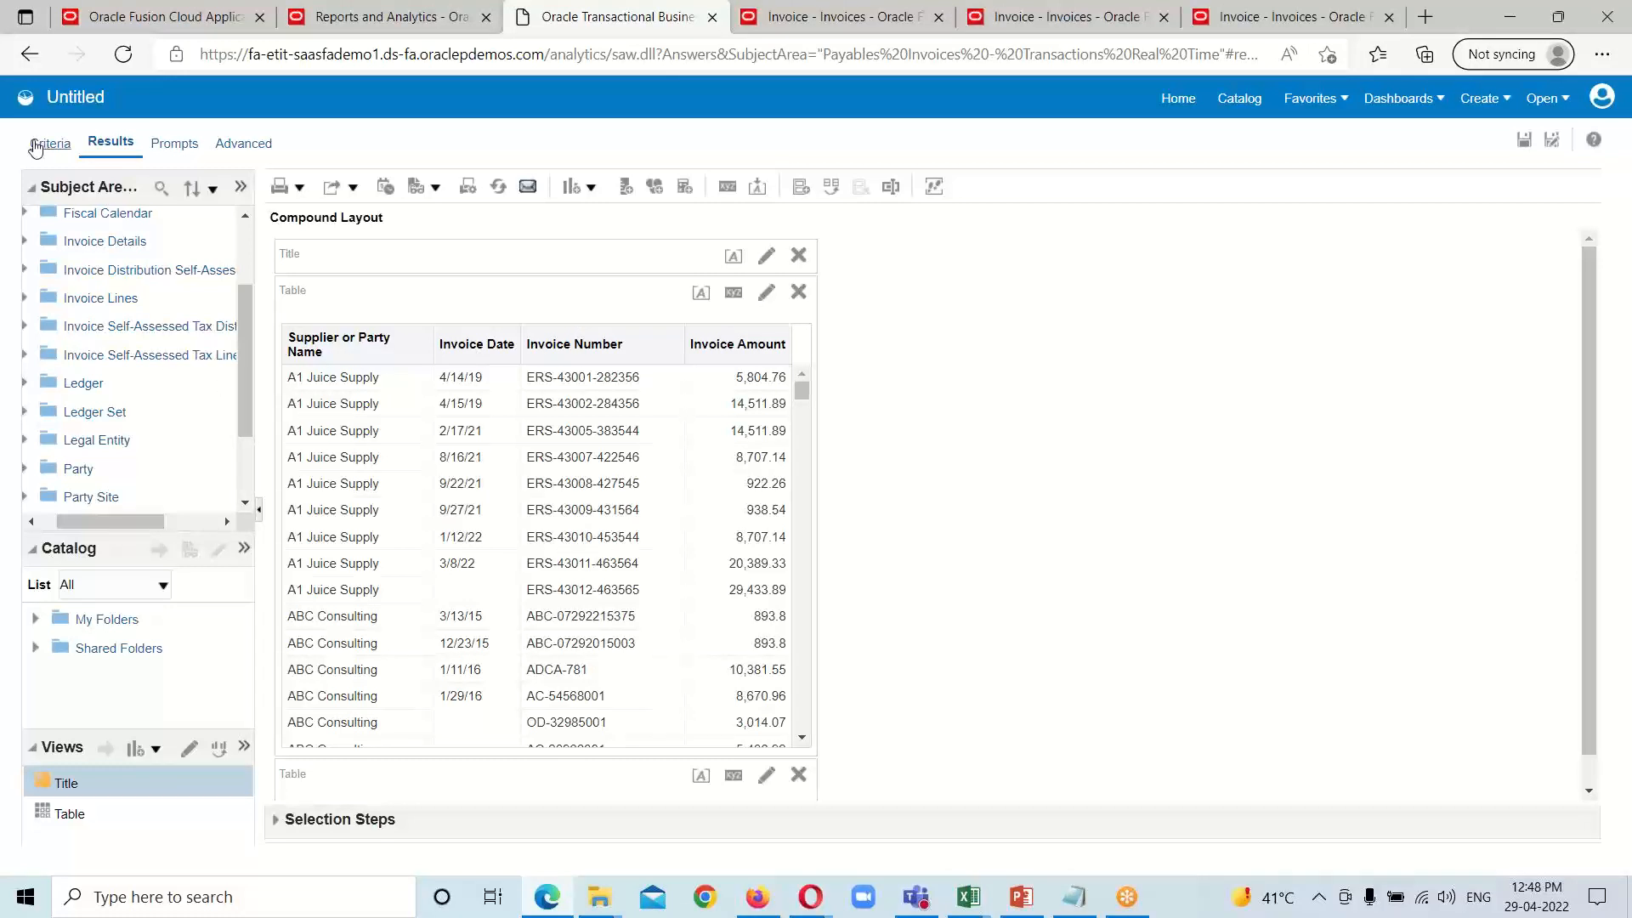
Step: Set the primary interaction for the Invoice Number column's values to Action Links in the analysis criteria
{"action": "left_click", "coordinate": [53, 145]}
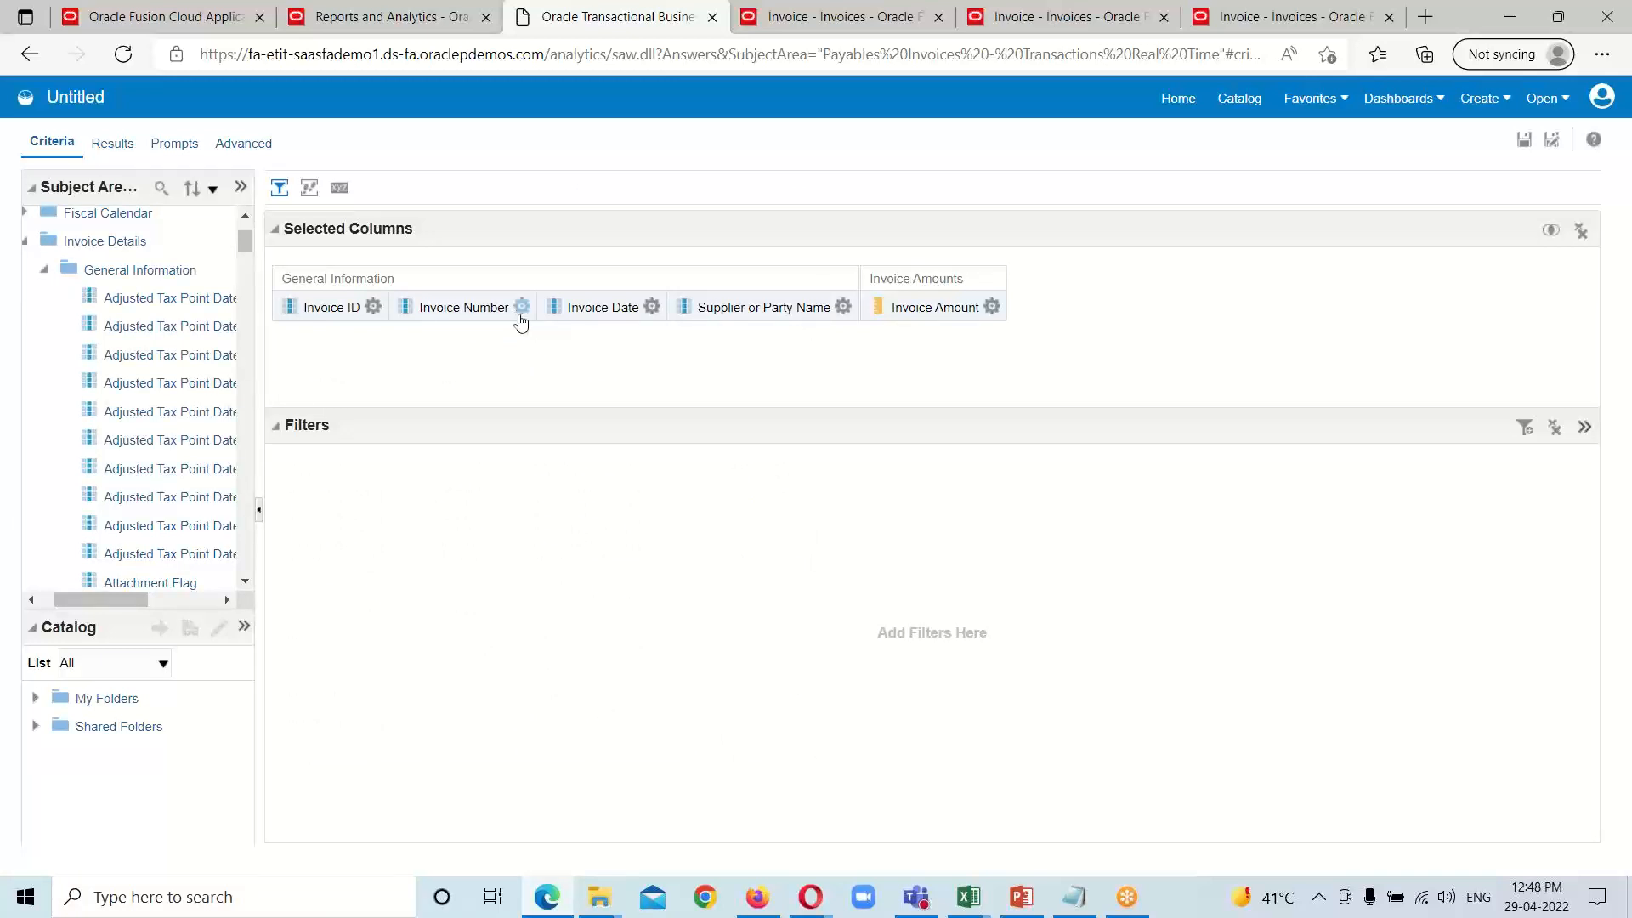
{"action": "left_click", "coordinate": [522, 308]}
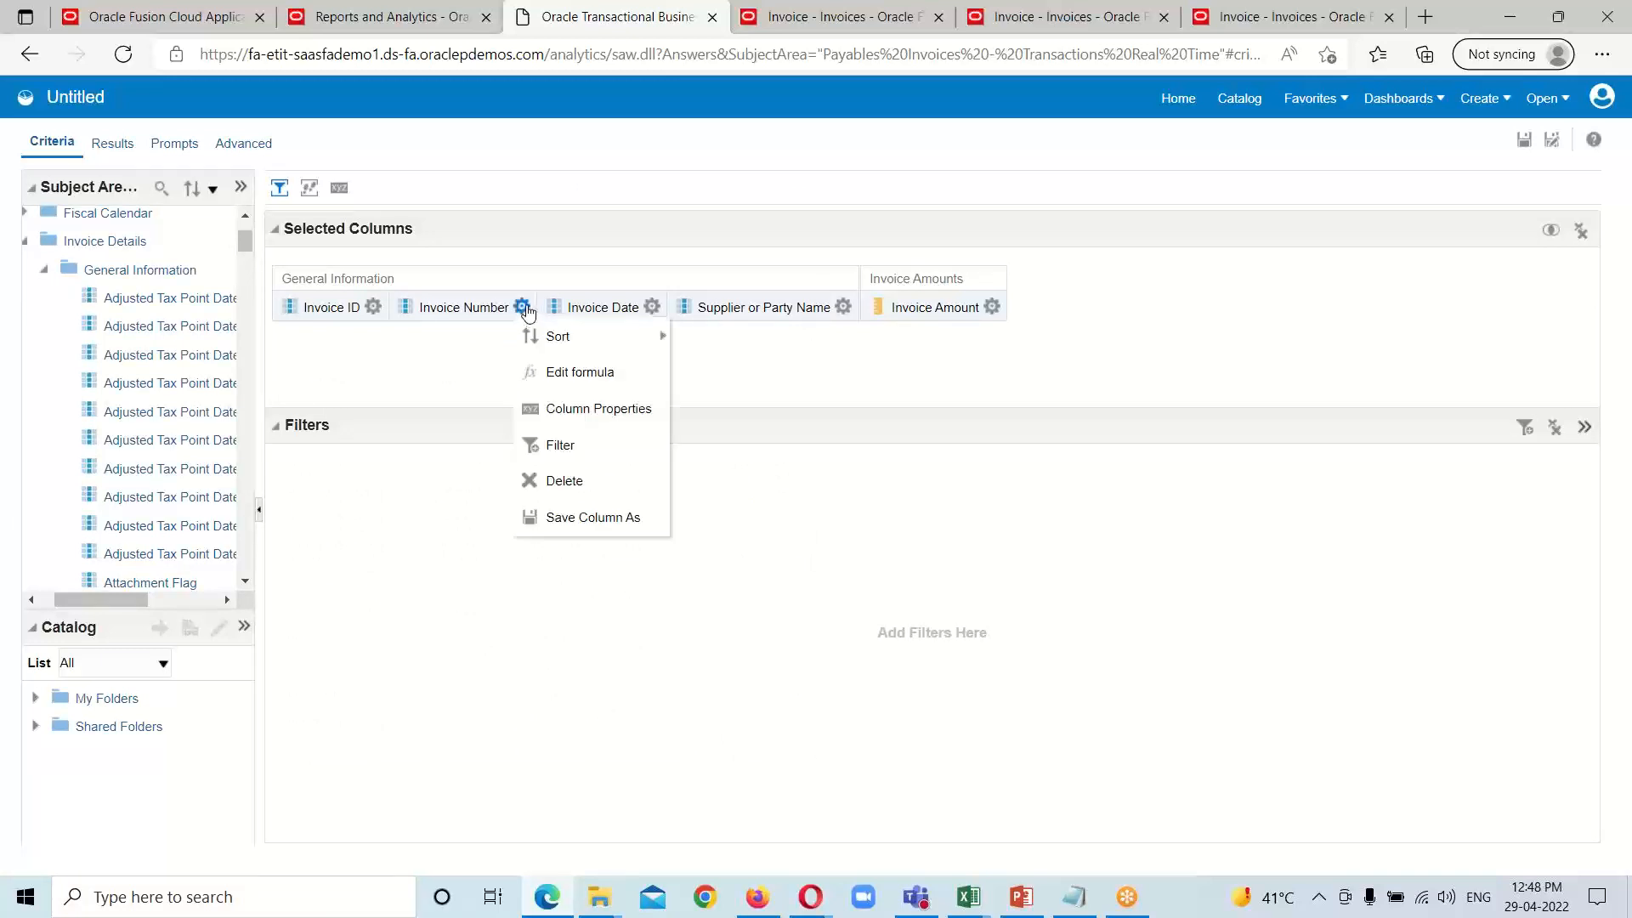
{"action": "left_click", "coordinate": [569, 411]}
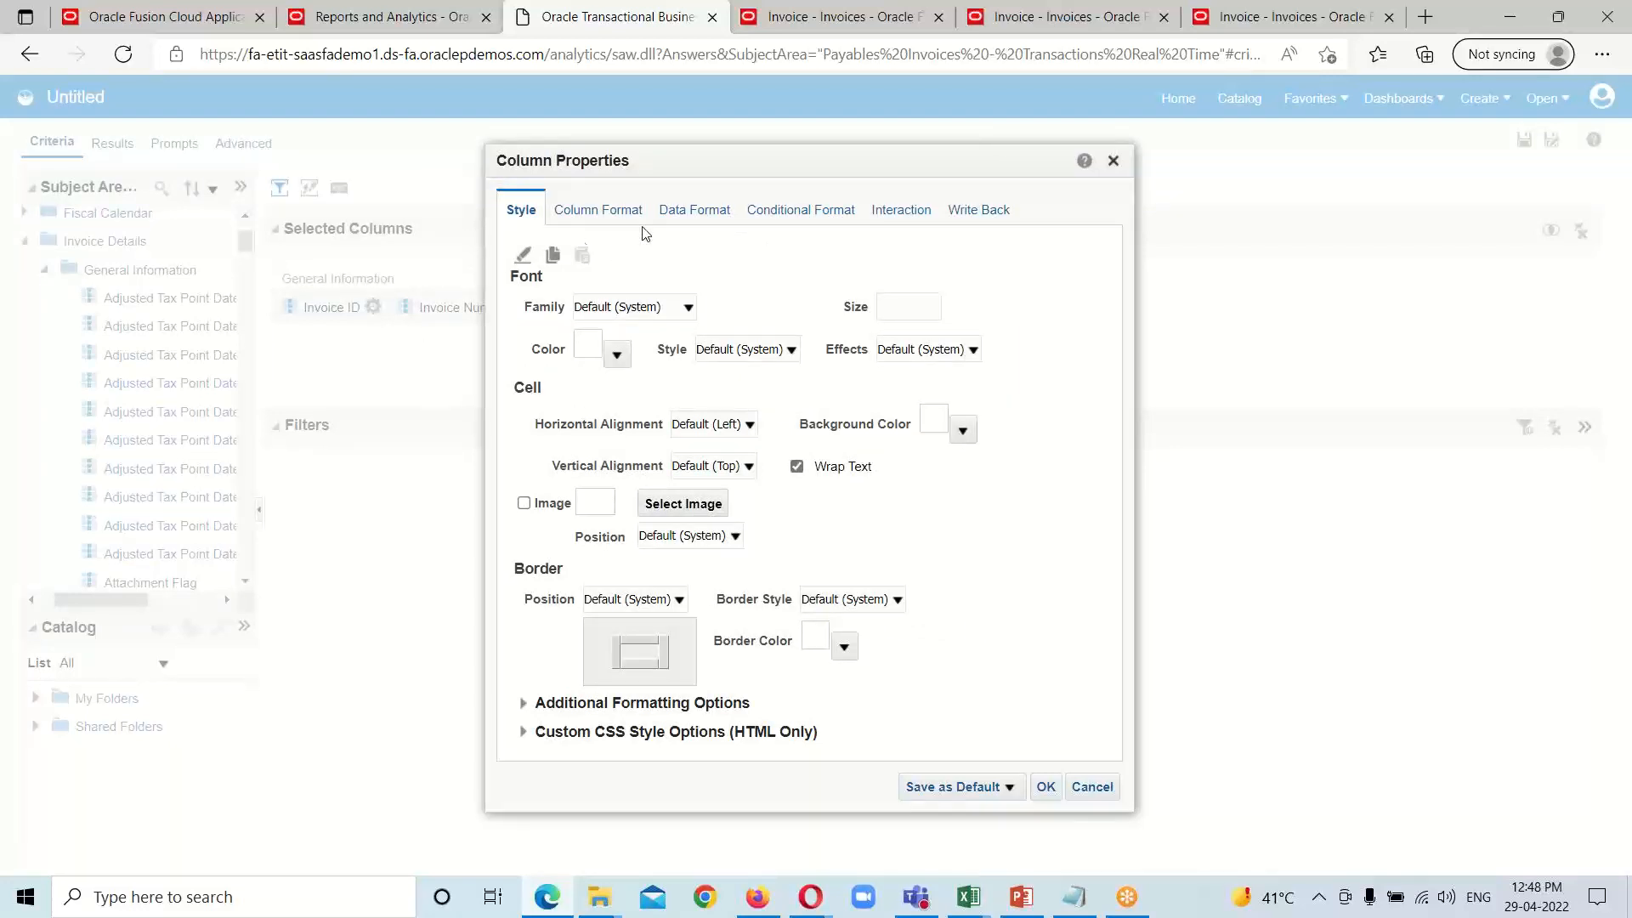
{"action": "left_click", "coordinate": [903, 221]}
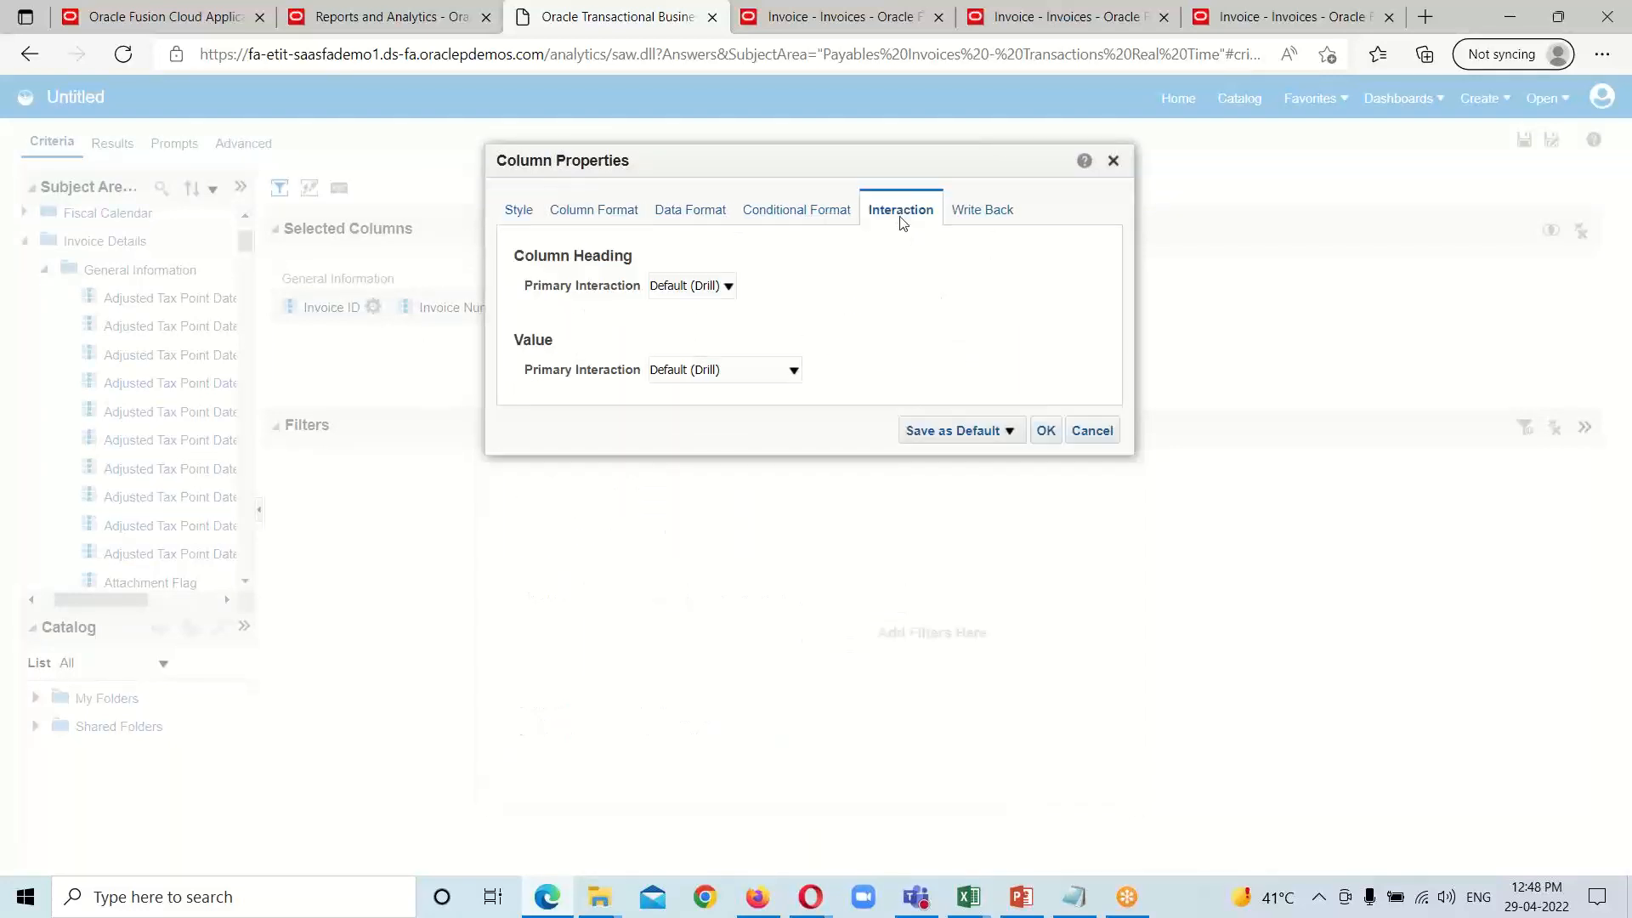
{"action": "left_click", "coordinate": [782, 379]}
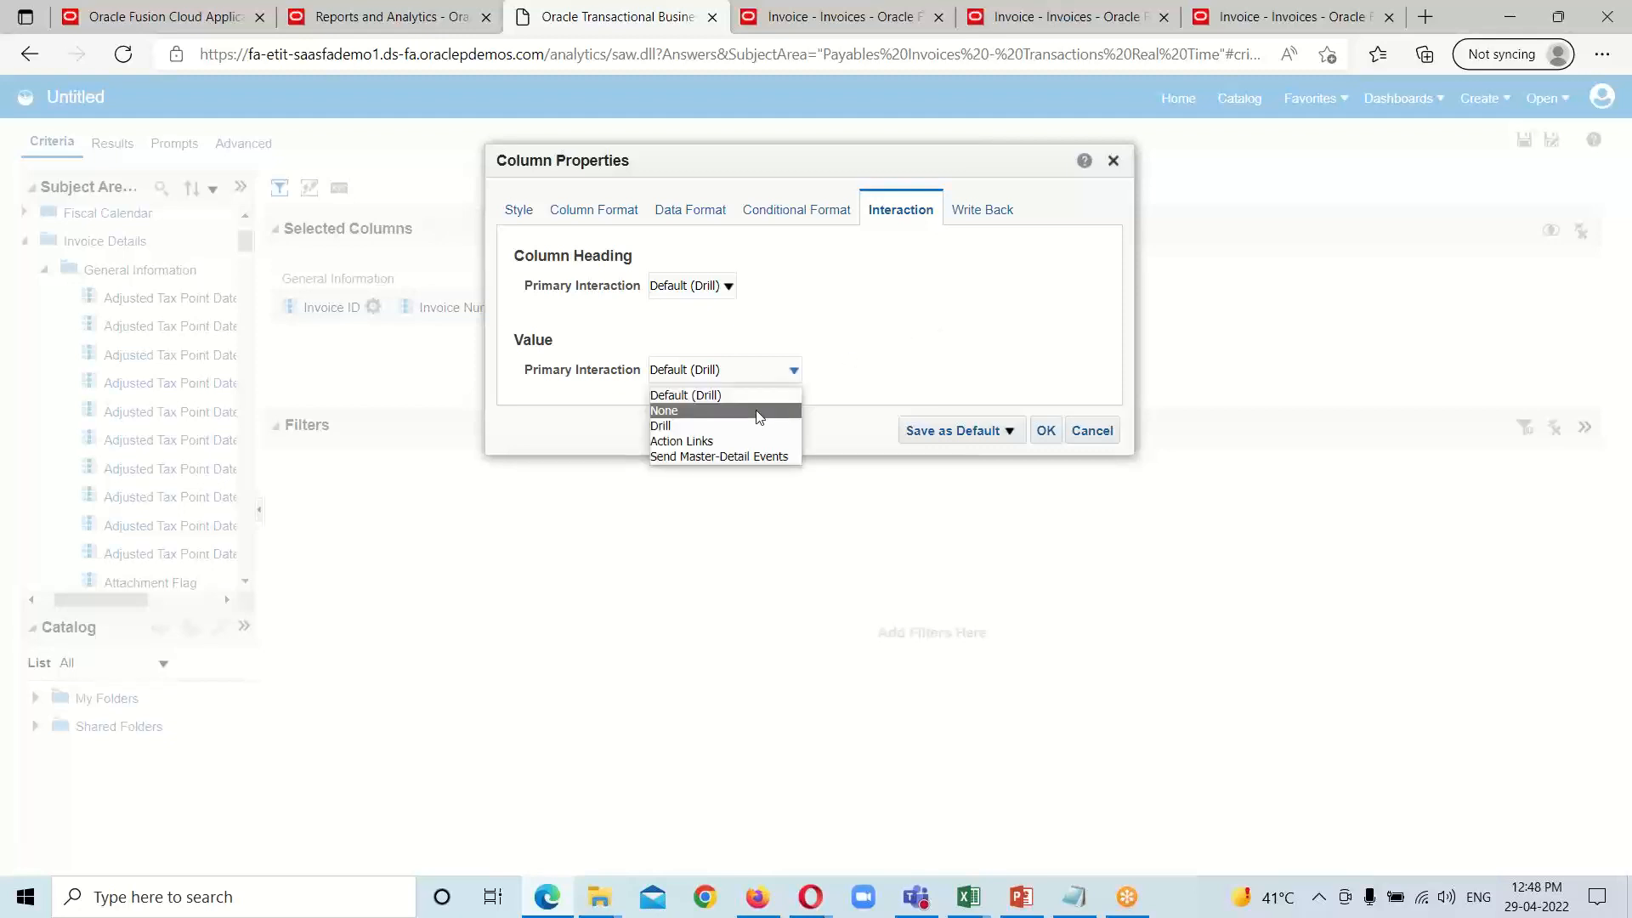
{"action": "left_click", "coordinate": [714, 441]}
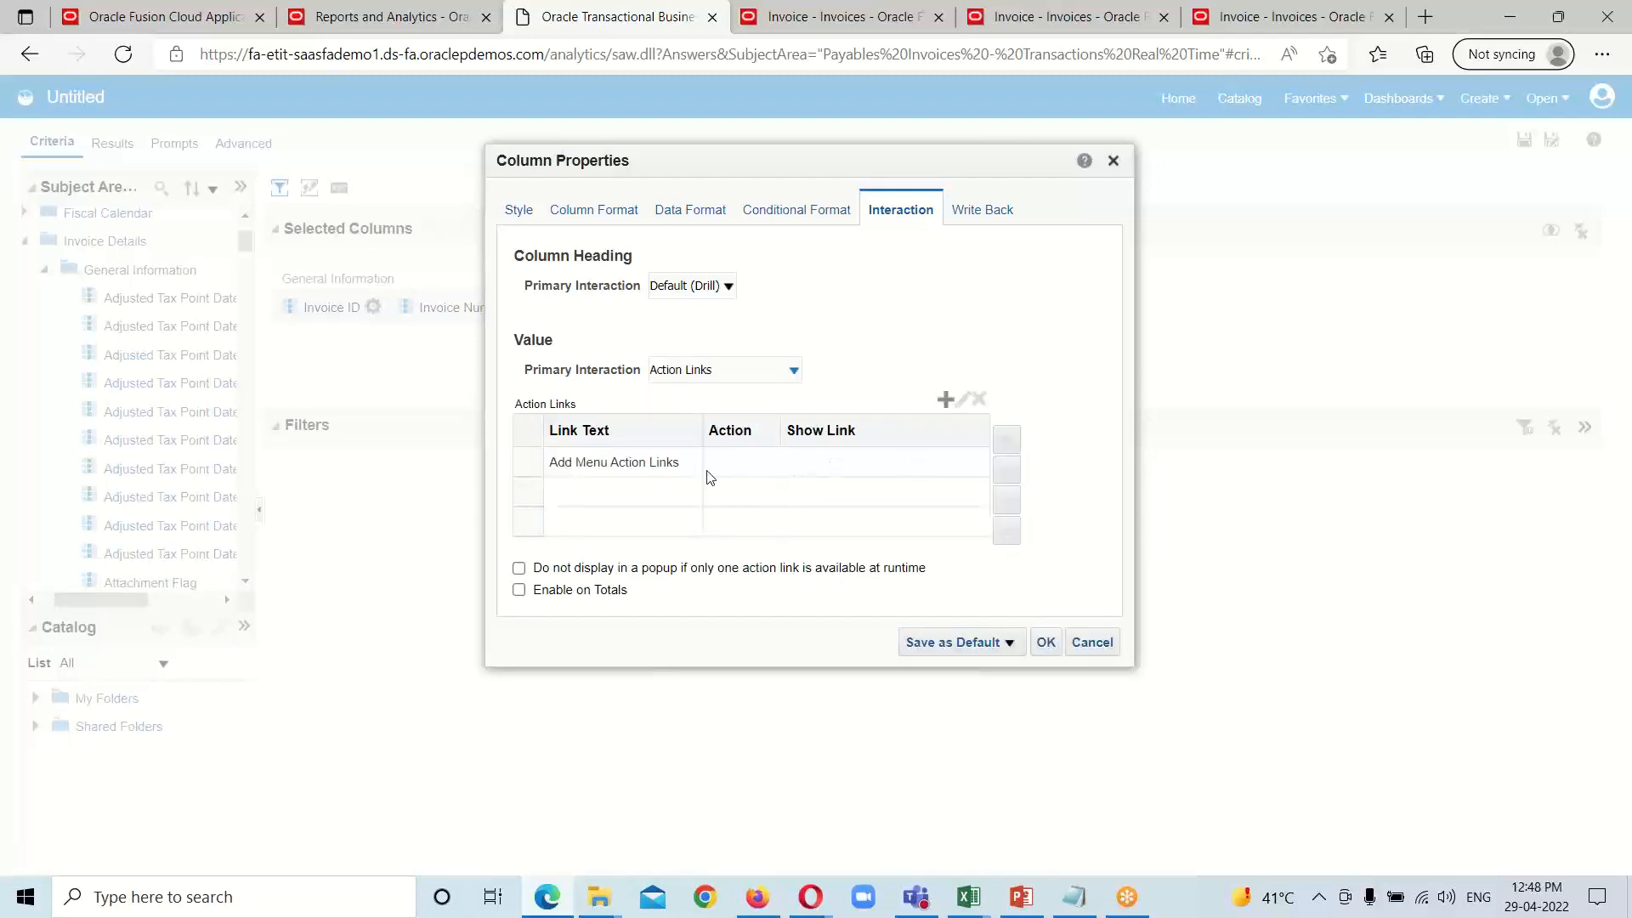
Step: Add a new action link to the Invoice Number column with the link text "View Invoice Detail"
{"action": "left_click", "coordinate": [944, 411]}
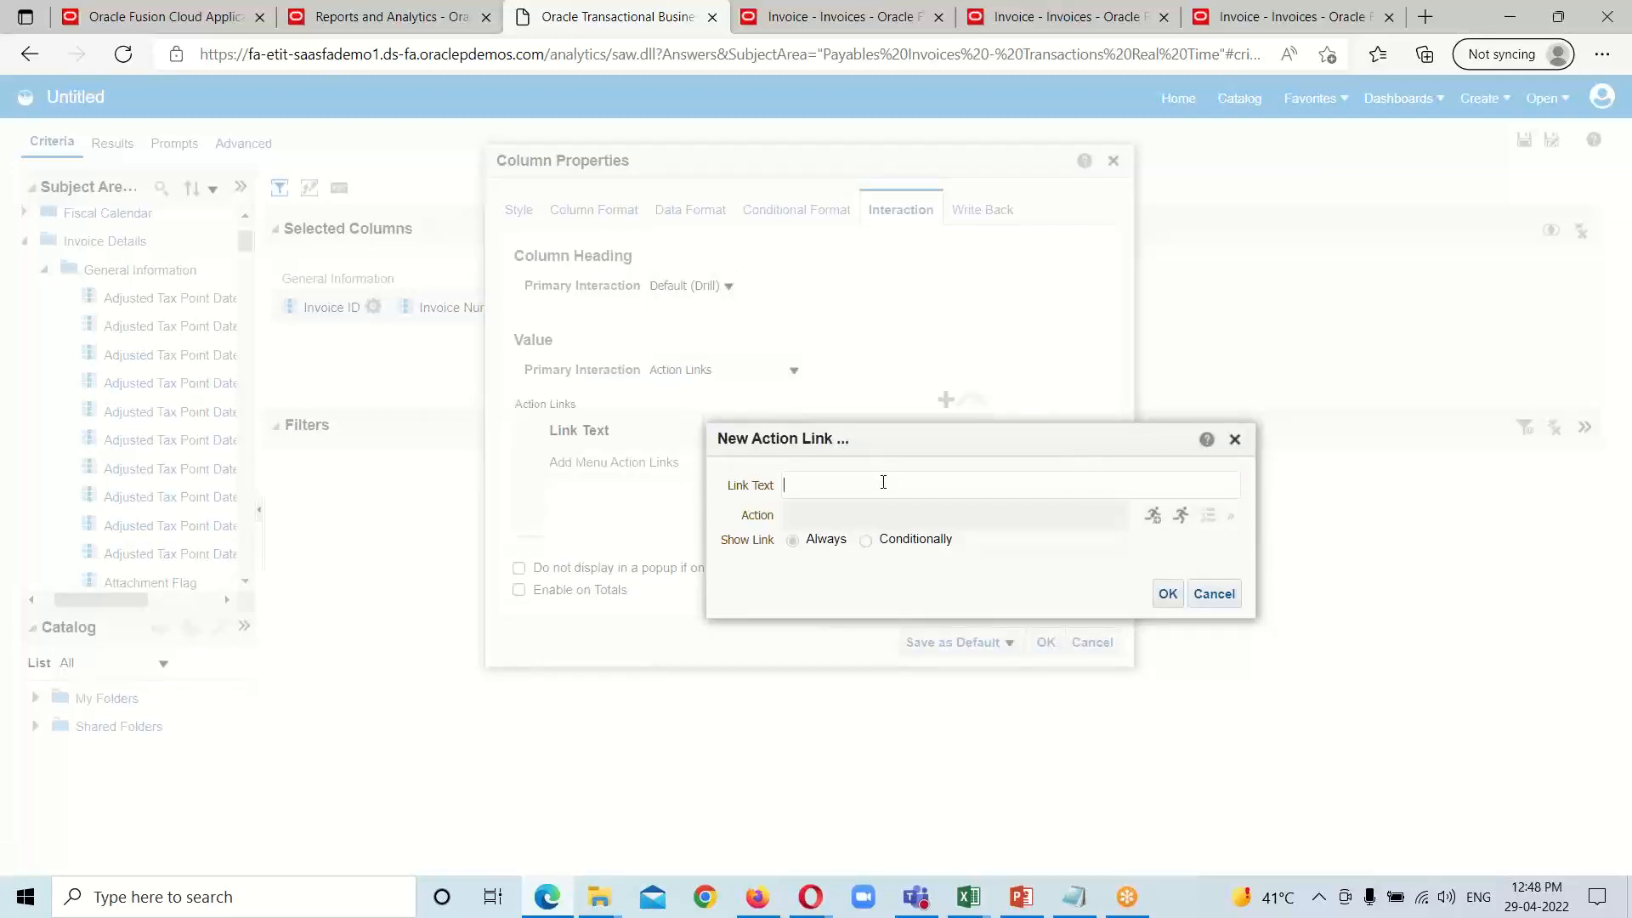
{"action": "type", "text": "View Invoice Detail"}
Step: Start a new Navigate to a Web Page action for the View Invoice Detail link, ready for its URL
{"action": "left_click", "coordinate": [1155, 517]}
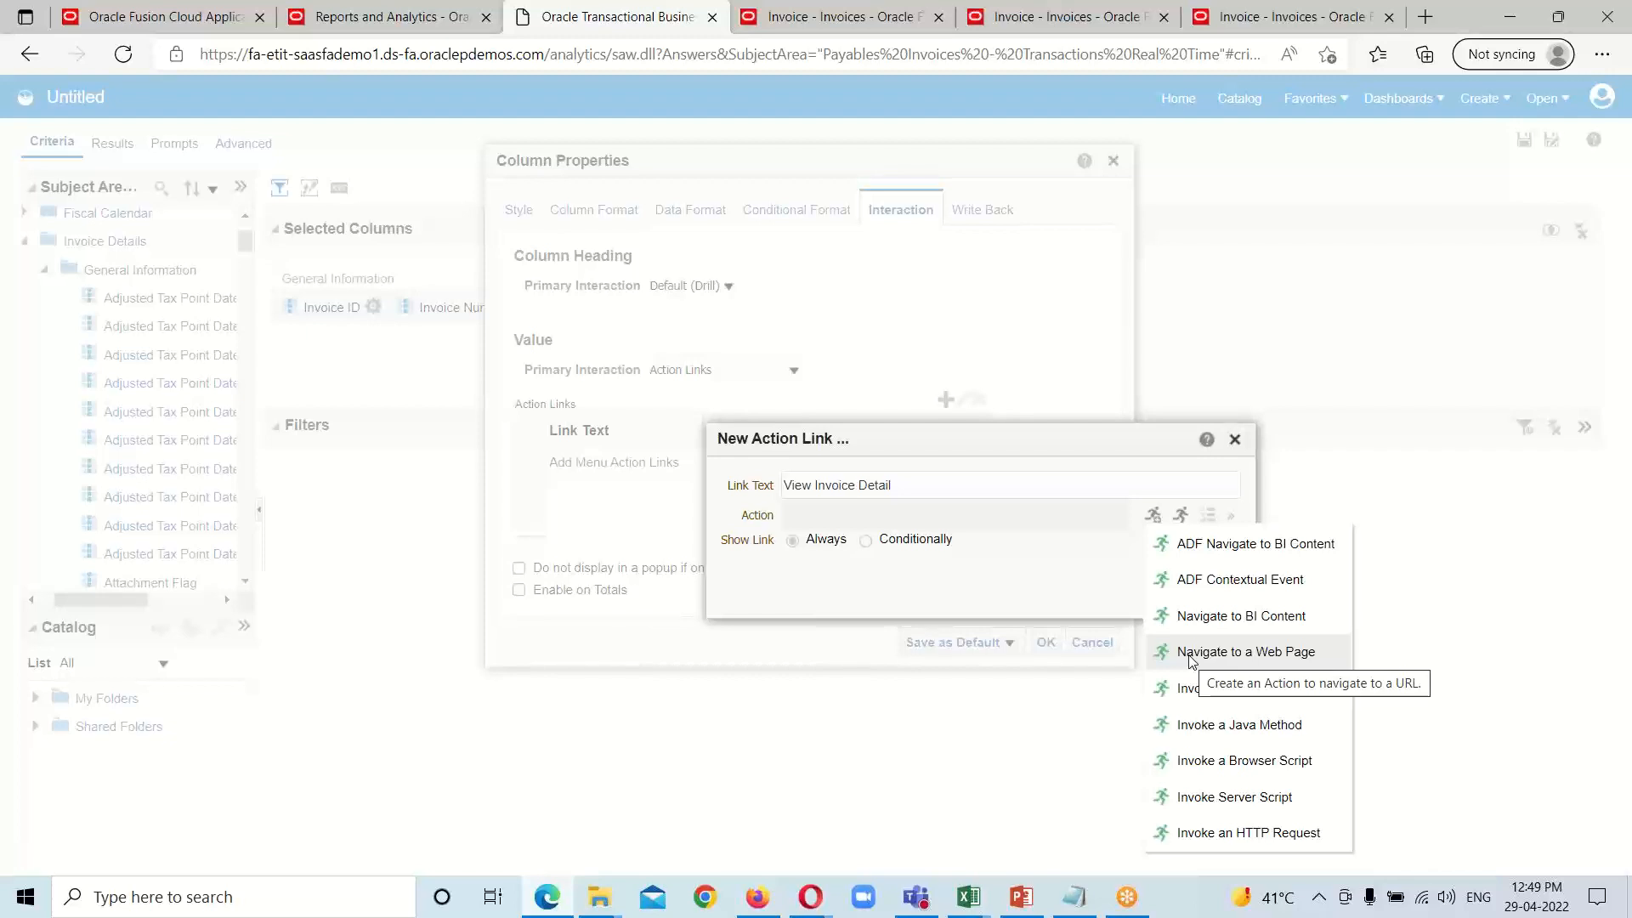
{"action": "left_click", "coordinate": [1235, 656]}
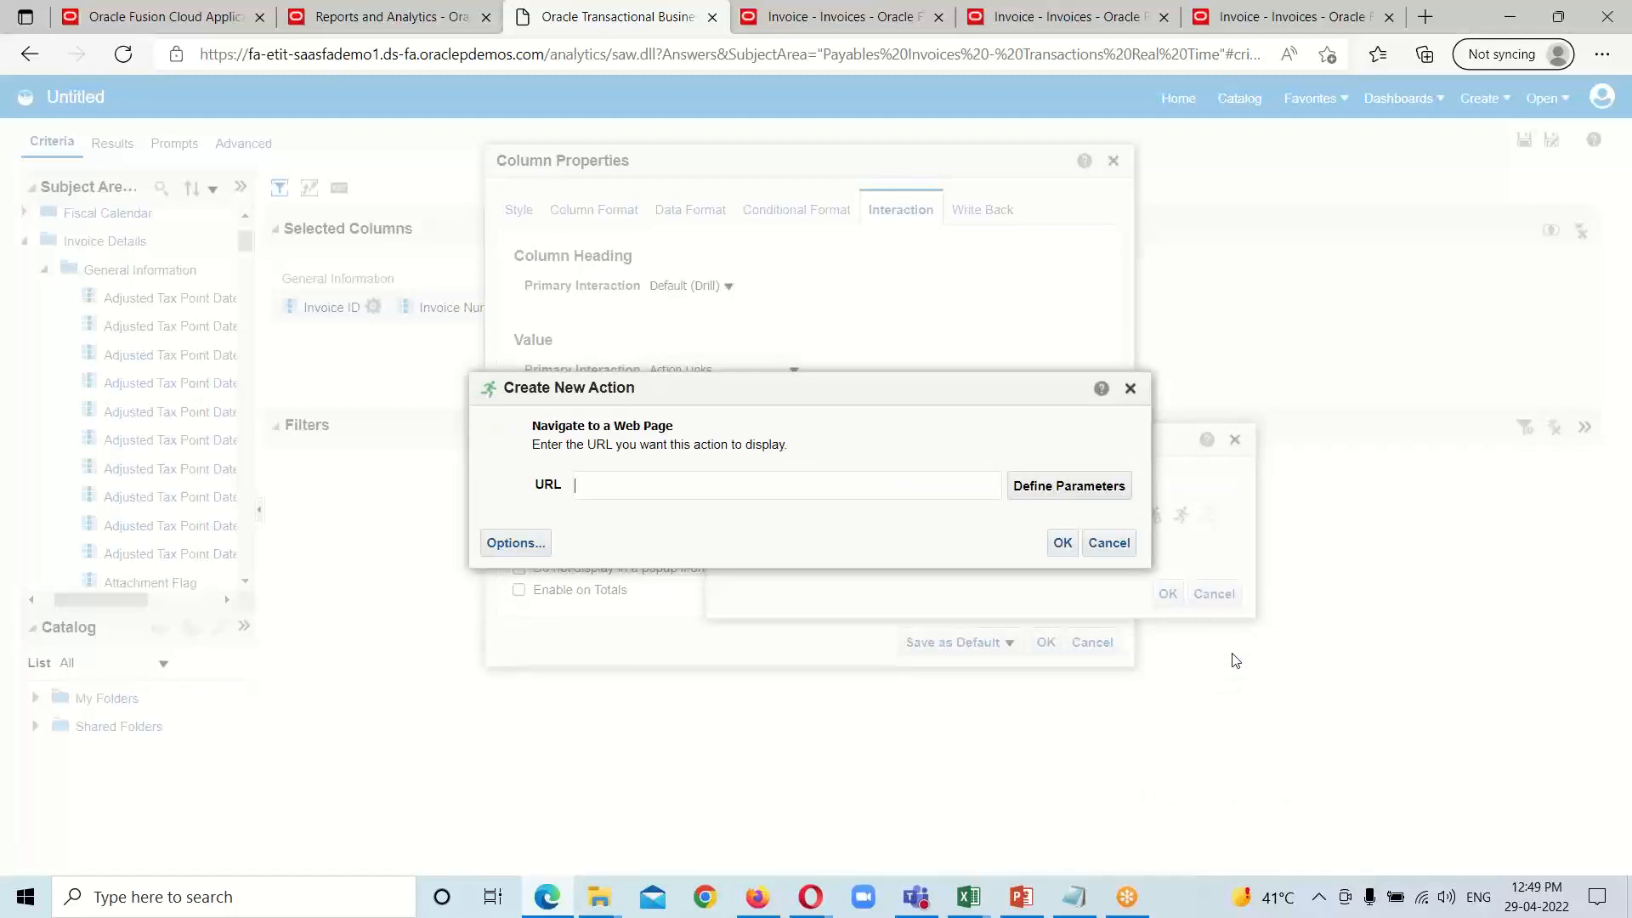
{"action": "left_click", "coordinate": [746, 486]}
Step: Switch to the Drill Through Action Link note in Notepad and examine the deep link URL's host, path and three parameter placeholders
{"action": "mouse_move", "coordinate": [1076, 900]}
{"action": "left_click", "coordinate": [1075, 808]}
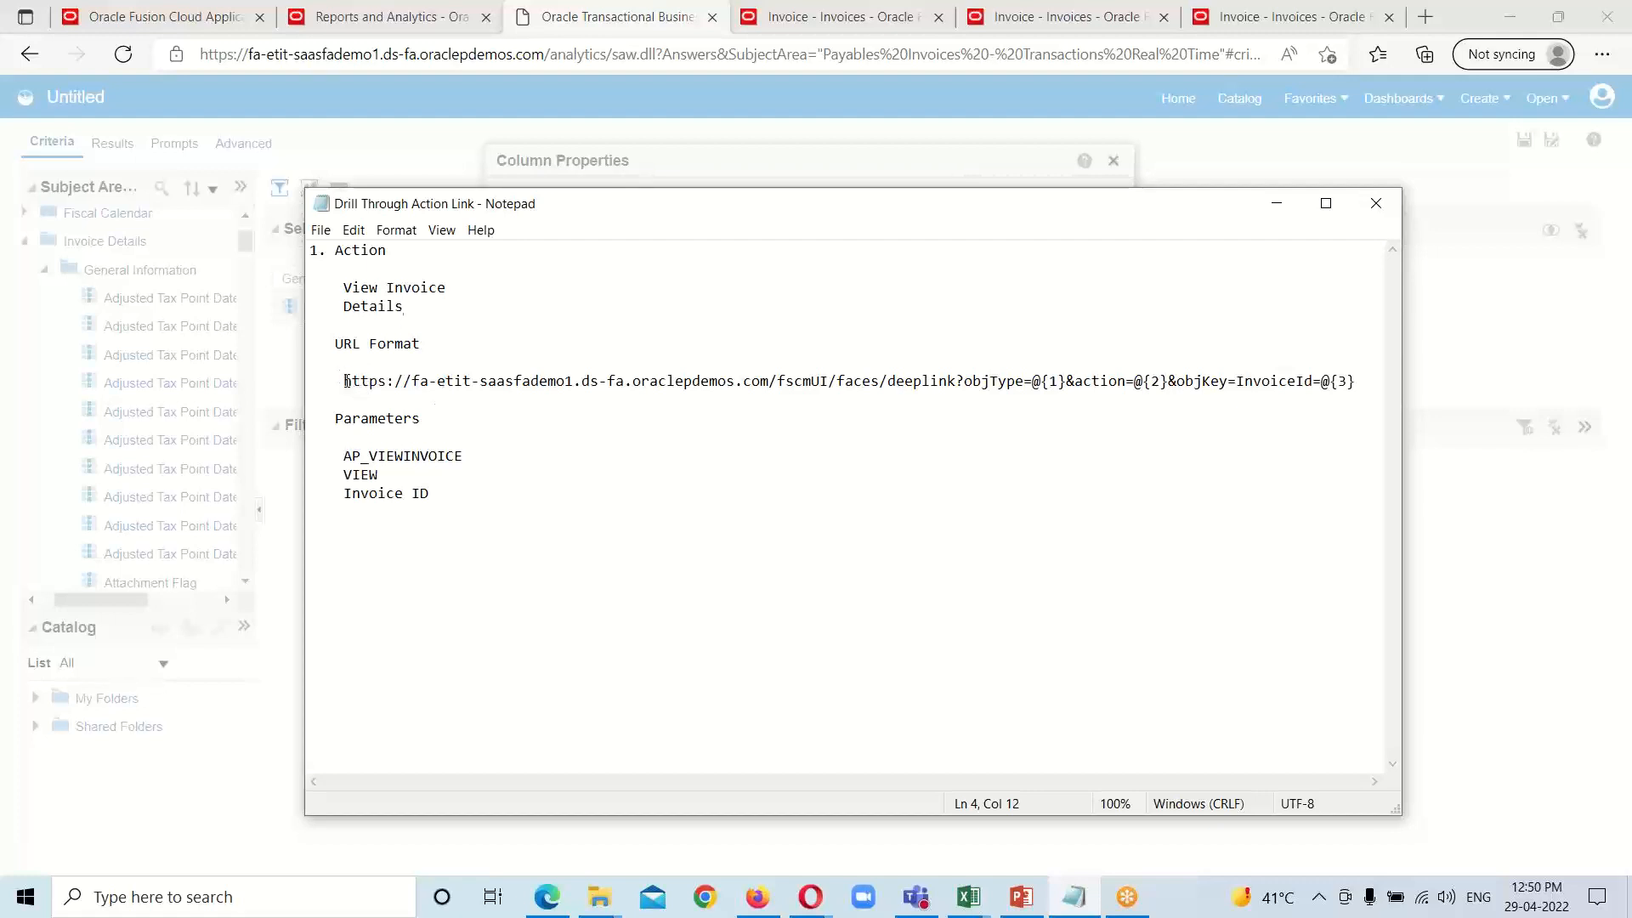
{"action": "left_click_drag", "start_coordinate": [345, 381], "coordinate": [1360, 382]}
{"action": "left_click", "coordinate": [770, 414]}
{"action": "left_click_drag", "start_coordinate": [336, 380], "coordinate": [775, 382]}
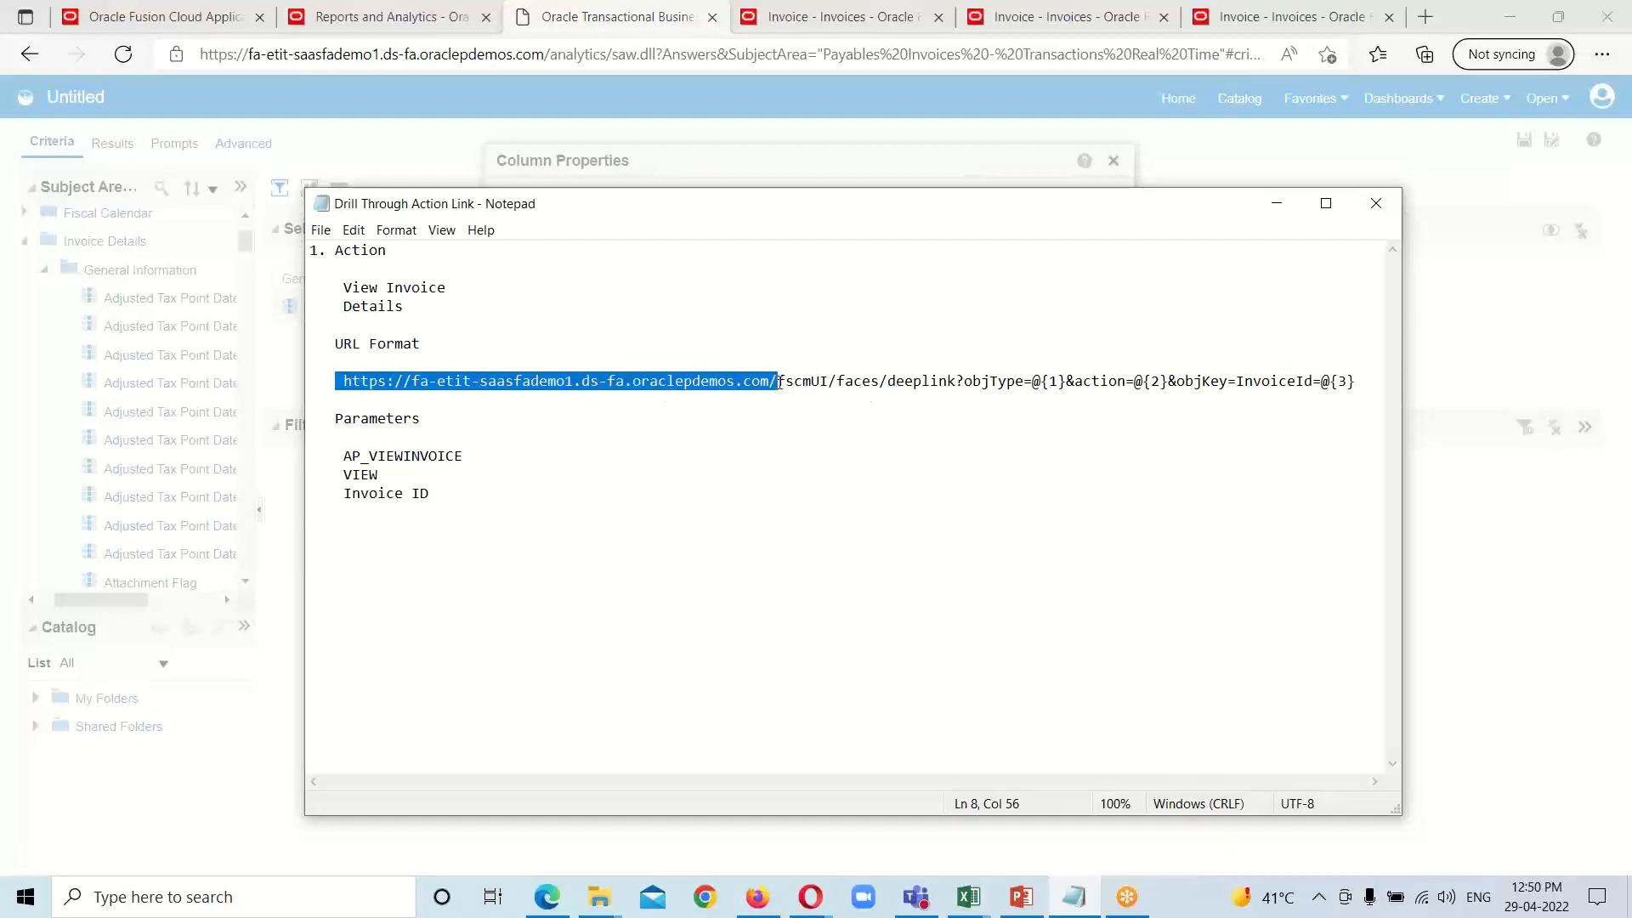
{"action": "left_click", "coordinate": [776, 411]}
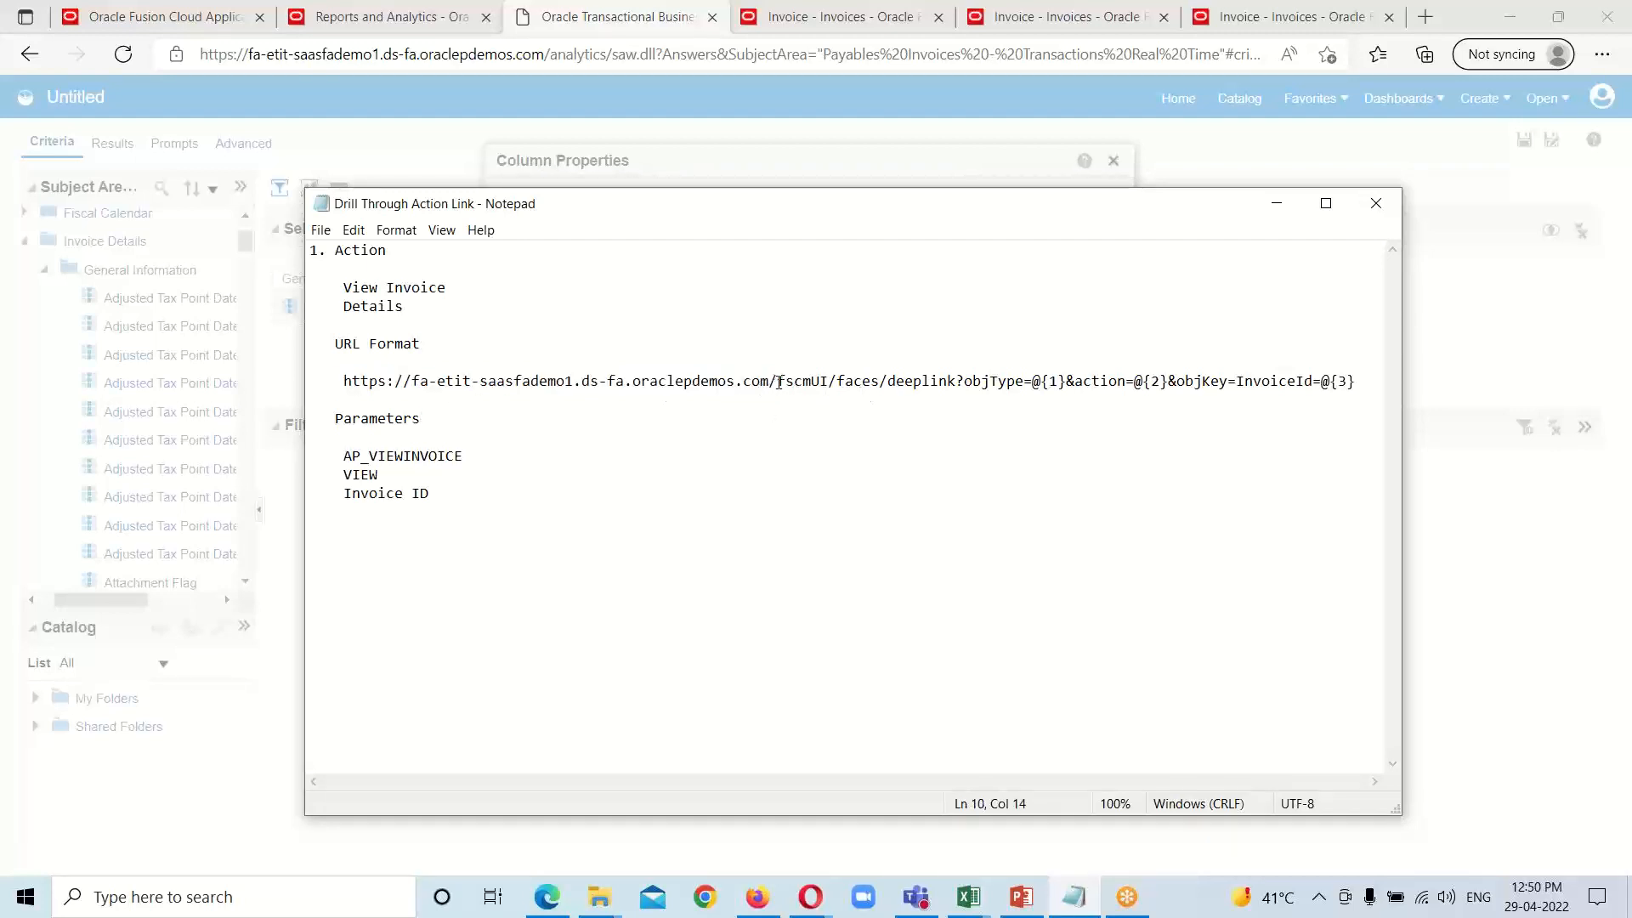
{"action": "left_click_drag", "start_coordinate": [778, 383], "coordinate": [1356, 389]}
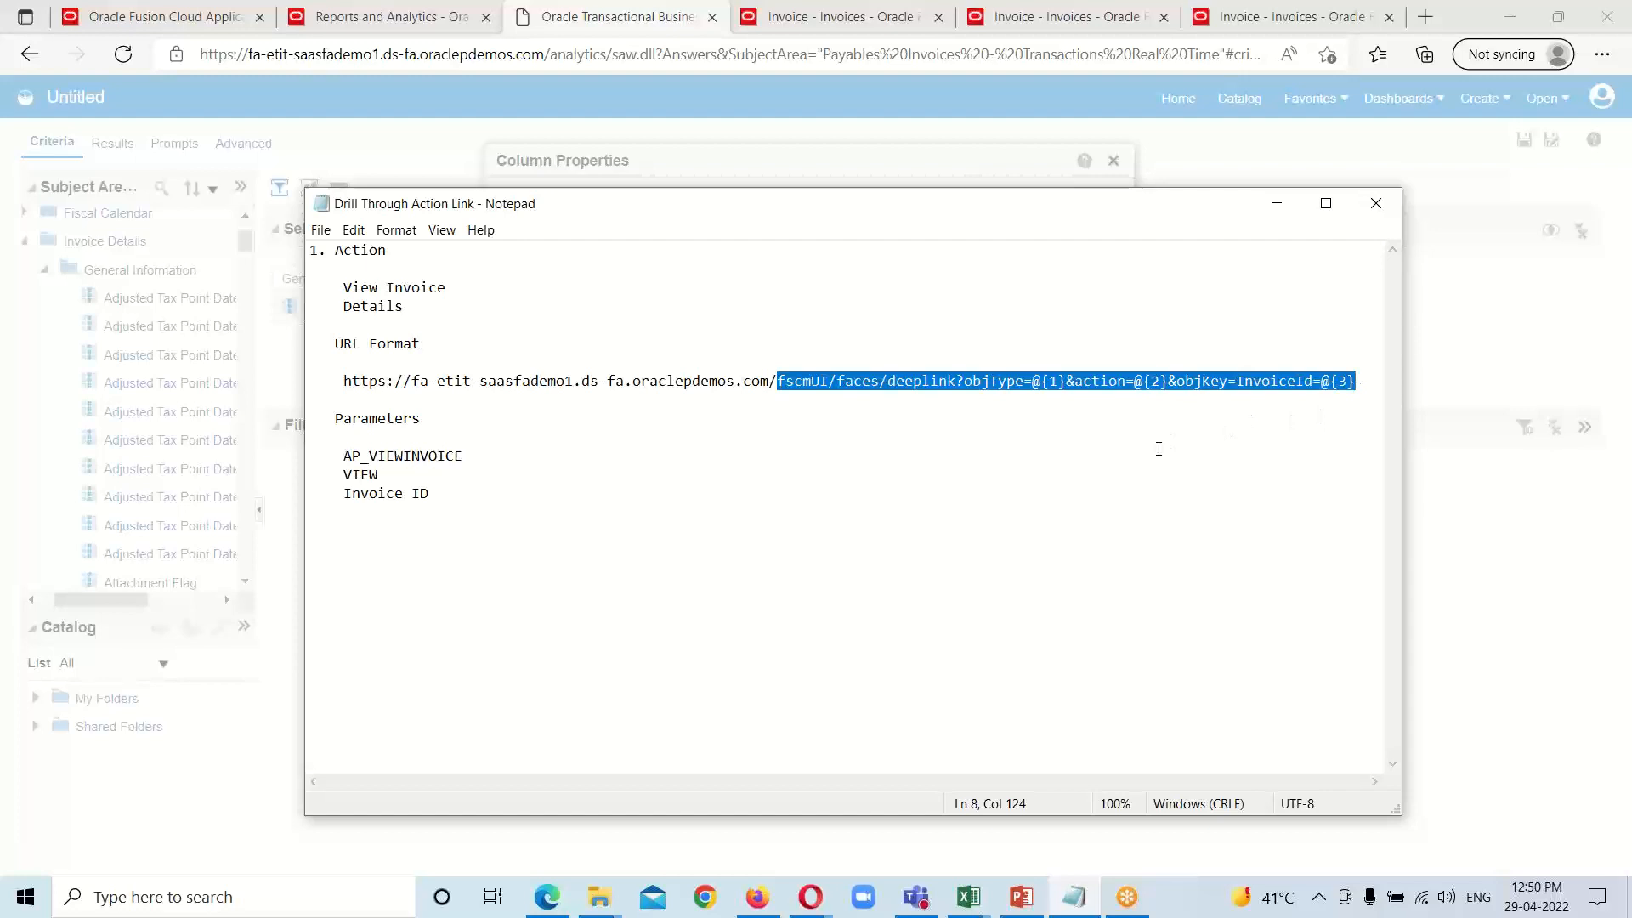
{"action": "left_click", "coordinate": [989, 468]}
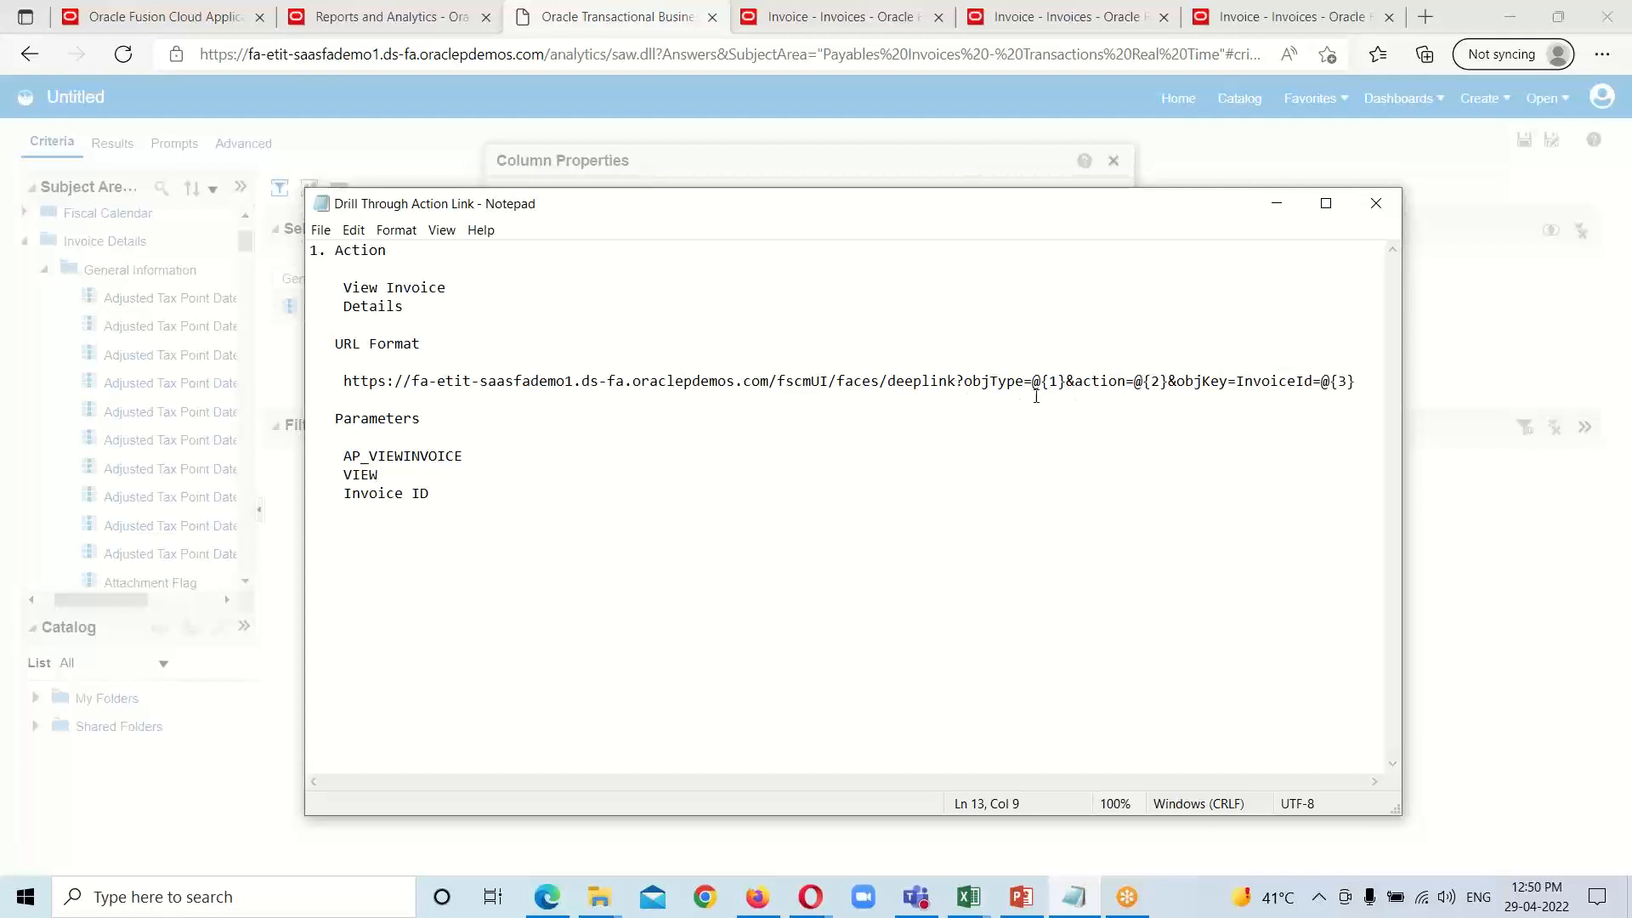
{"action": "left_click_drag", "start_coordinate": [1033, 380], "coordinate": [1176, 382]}
{"action": "left_click_drag", "start_coordinate": [1322, 381], "coordinate": [1357, 382]}
{"action": "left_click", "coordinate": [1075, 383]}
{"action": "left_click_drag", "start_coordinate": [1134, 381], "coordinate": [1167, 382]}
{"action": "left_click_drag", "start_coordinate": [1033, 381], "coordinate": [1068, 381]}
{"action": "left_click_drag", "start_coordinate": [346, 379], "coordinate": [1357, 379]}
{"action": "right_click", "coordinate": [1165, 380]}
{"action": "left_click", "coordinate": [1198, 438]}
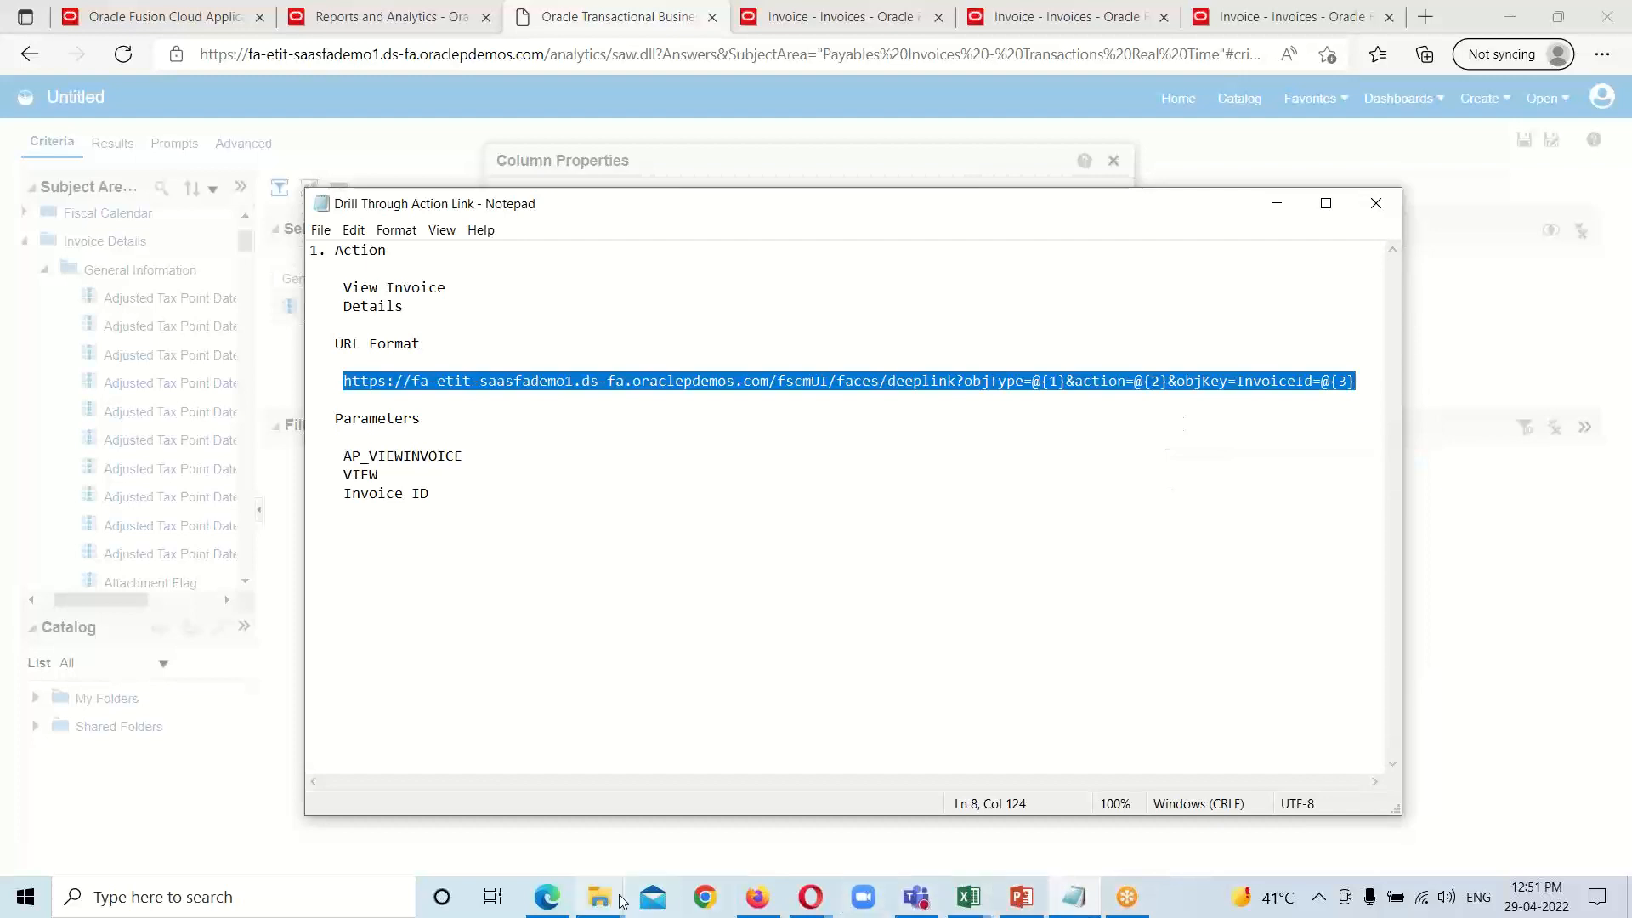
{"action": "left_click", "coordinate": [1276, 203]}
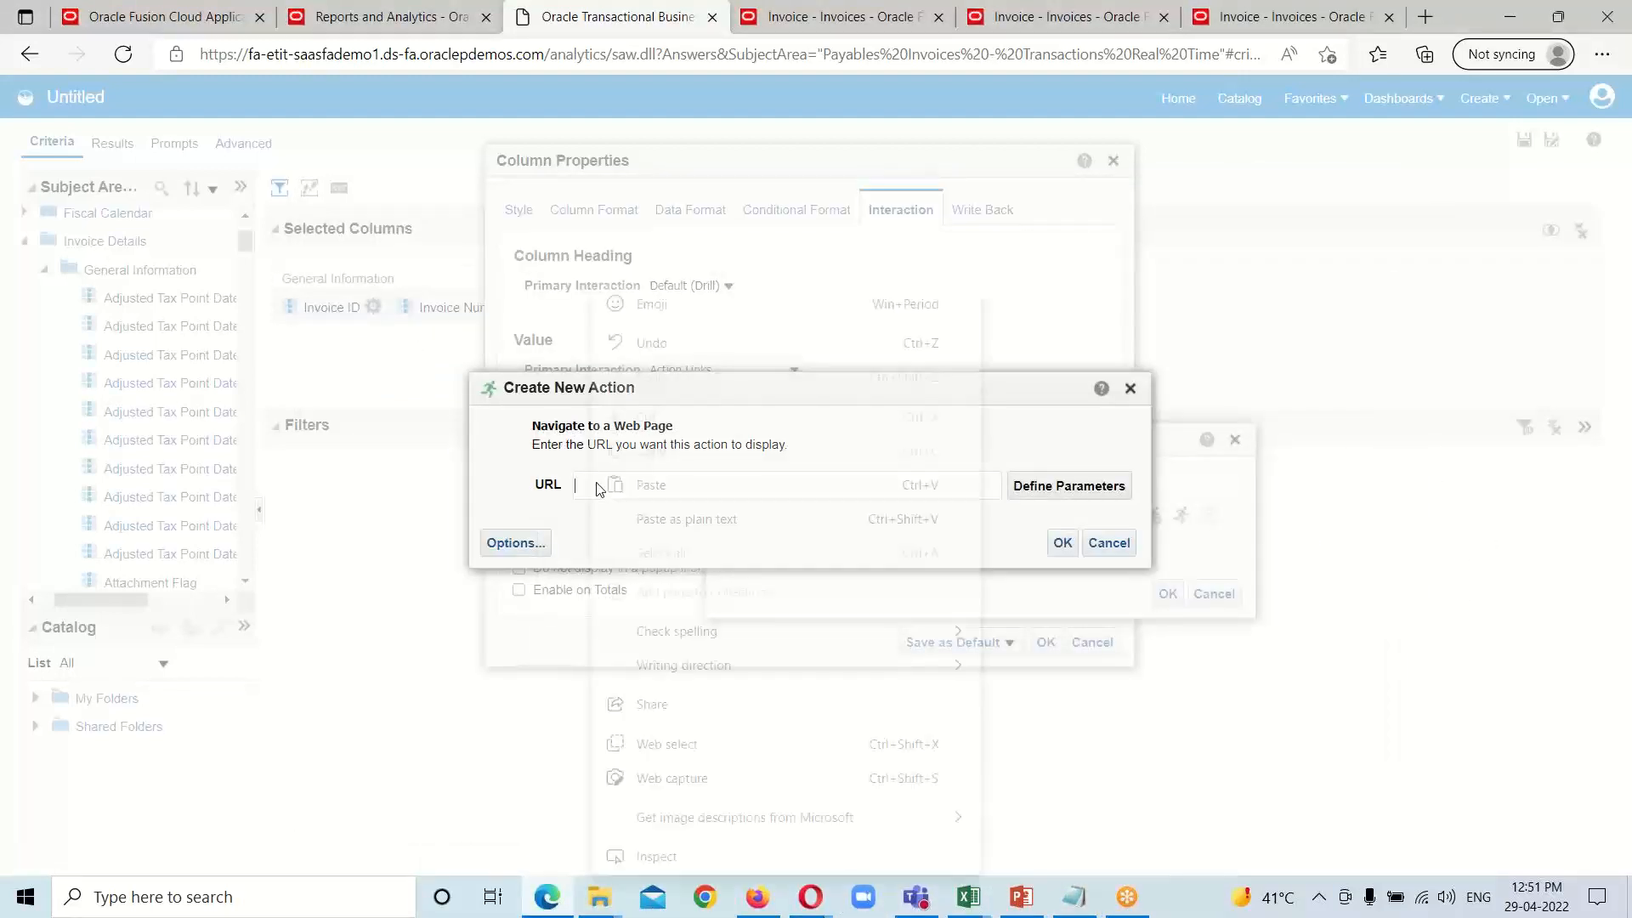
Step: Paste the copied deep link as the action's URL and set the action to open in a new window
{"action": "right_click", "coordinate": [594, 483]}
{"action": "left_click", "coordinate": [667, 487]}
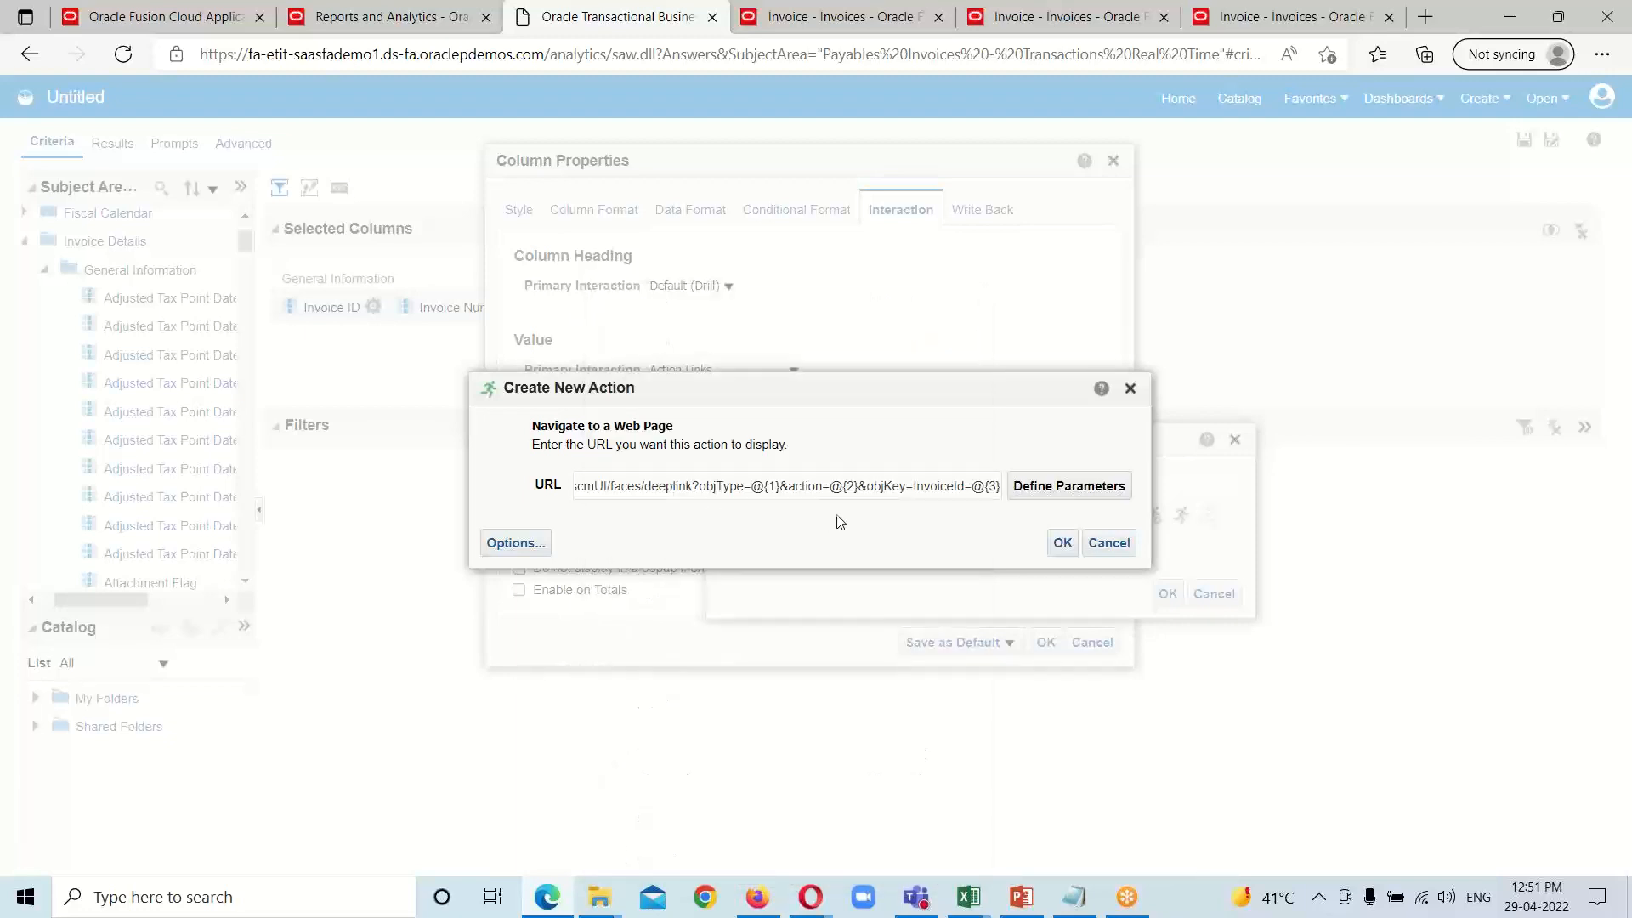
{"action": "left_click", "coordinate": [516, 544]}
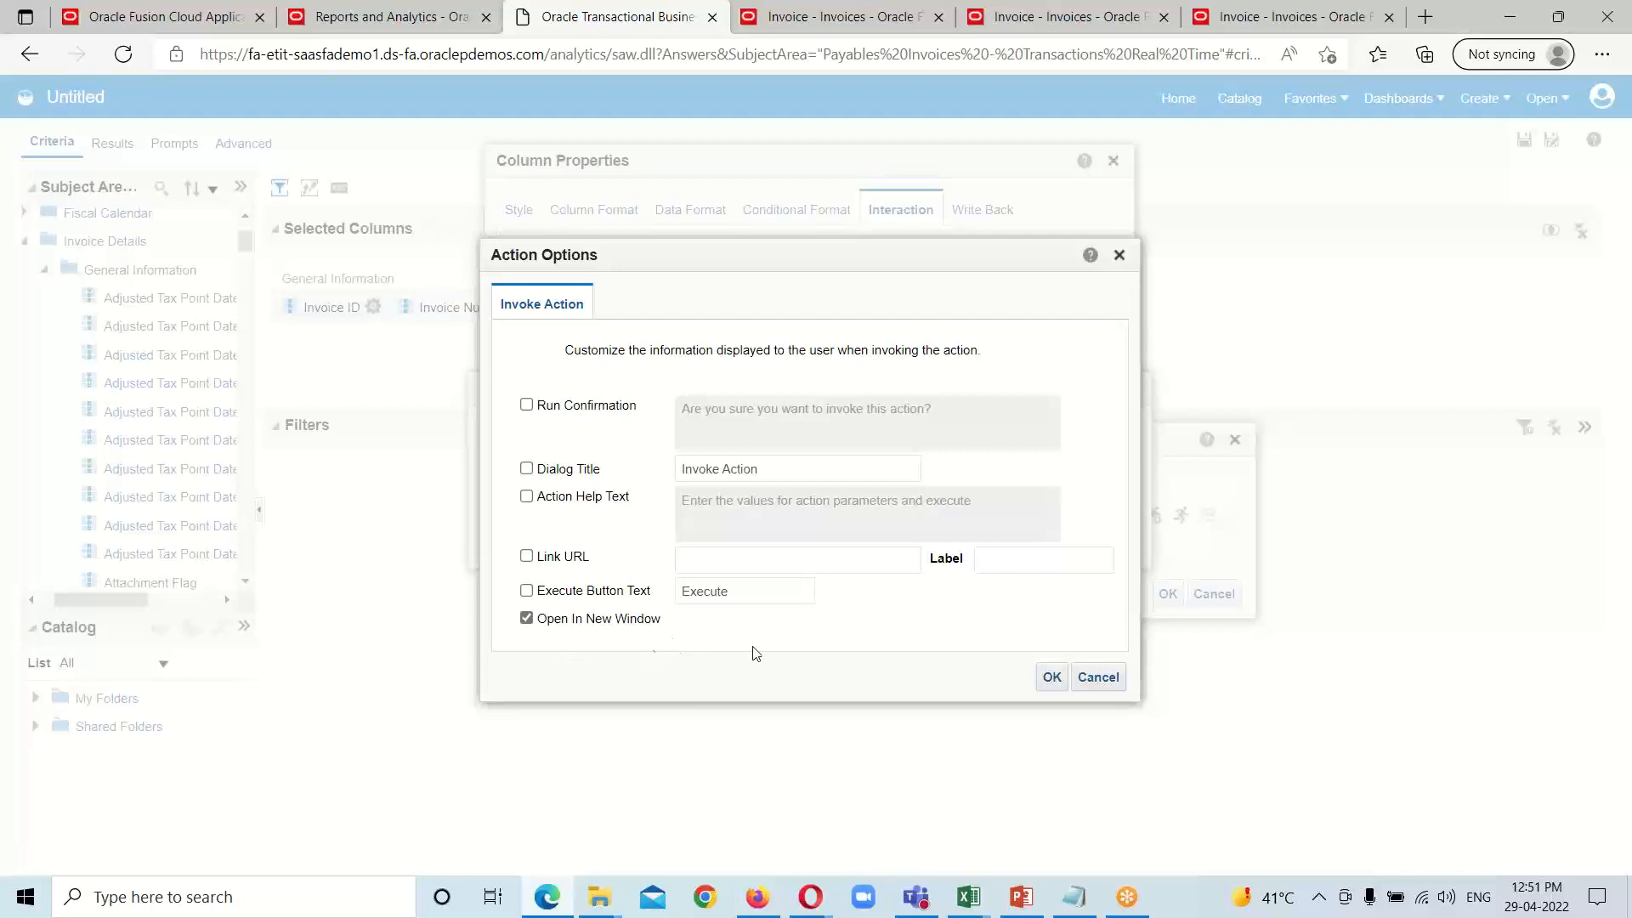
{"action": "left_click", "coordinate": [1051, 677]}
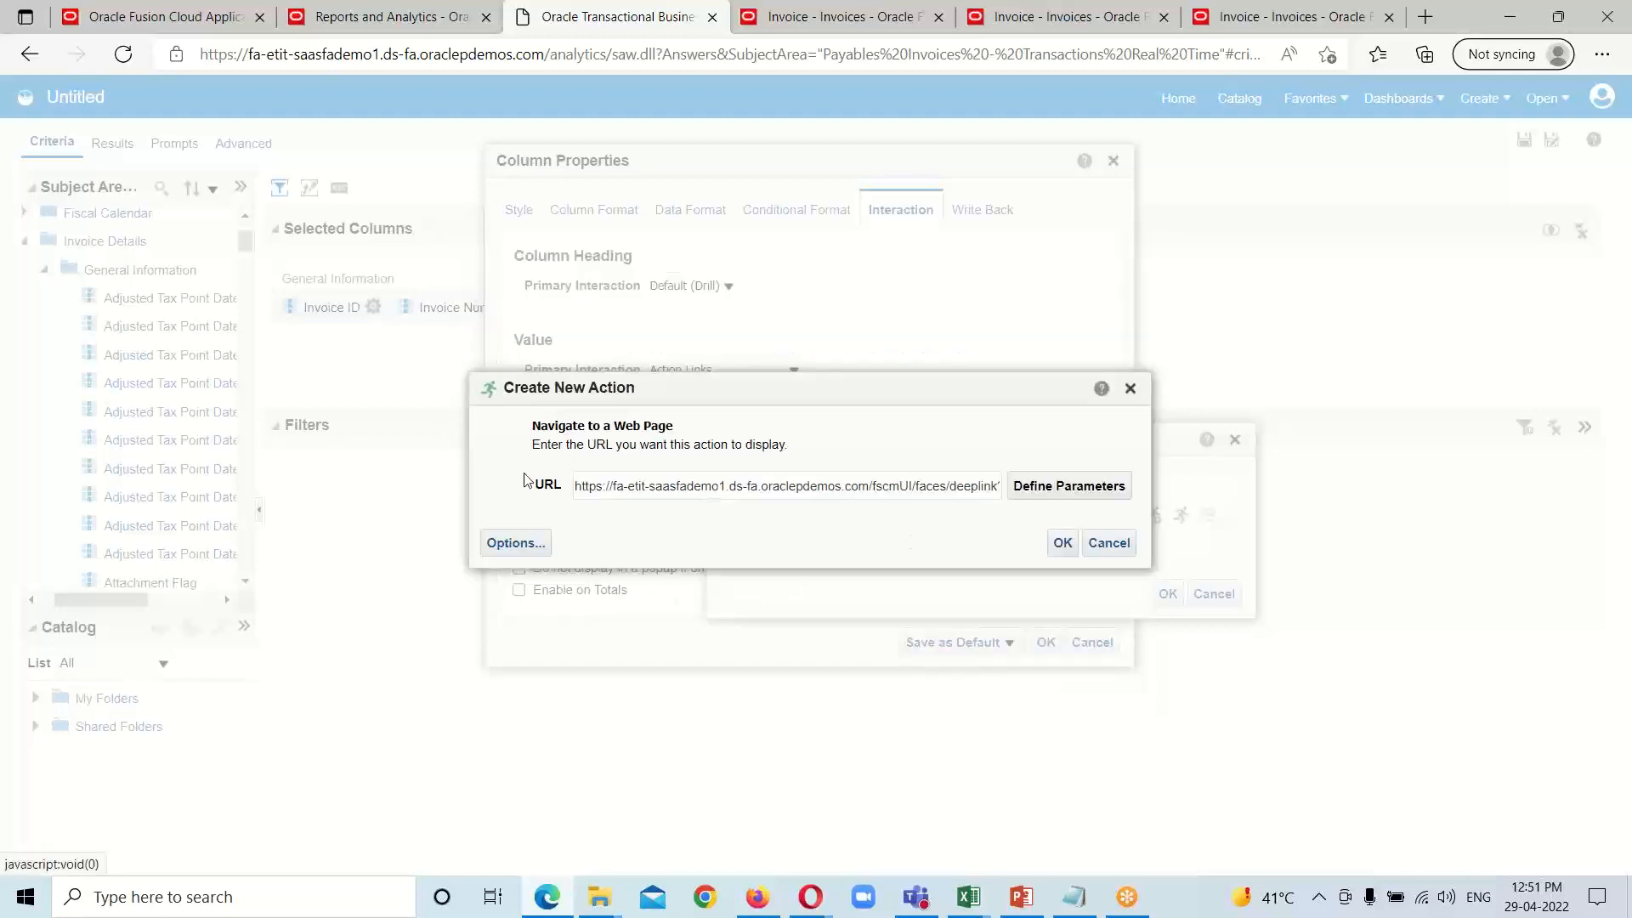
Step: Add parameter 1 to the action URL and copy AP_VIEWINVOICE from the Drill Through Action Link note in Notepad
{"action": "left_click", "coordinate": [1056, 485]}
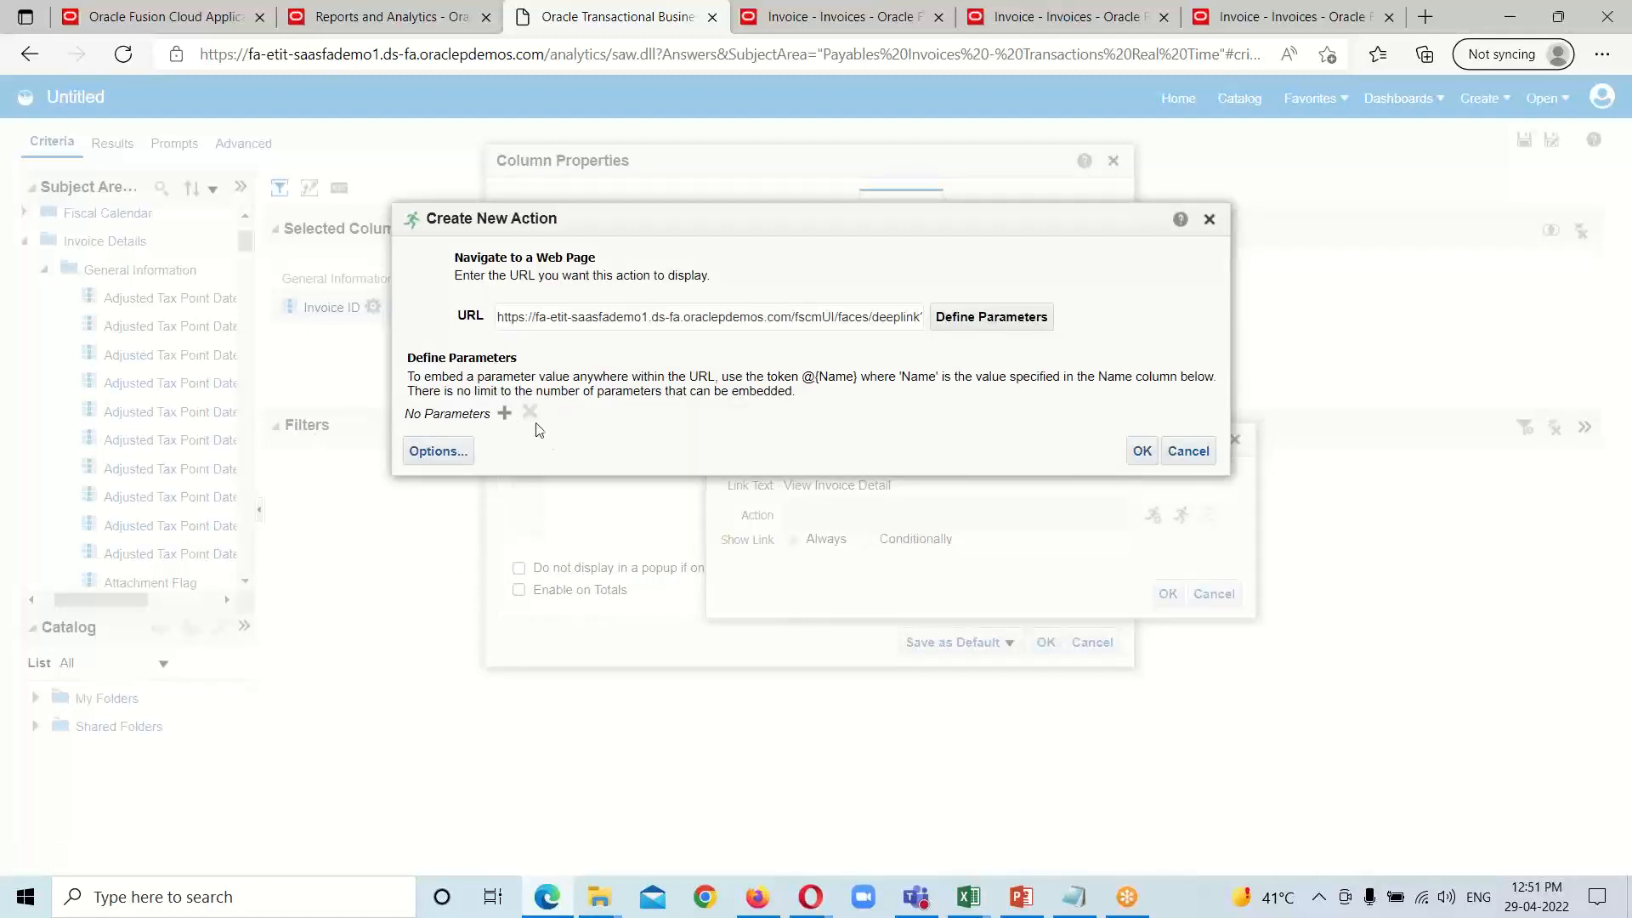
{"action": "left_click", "coordinate": [505, 413]}
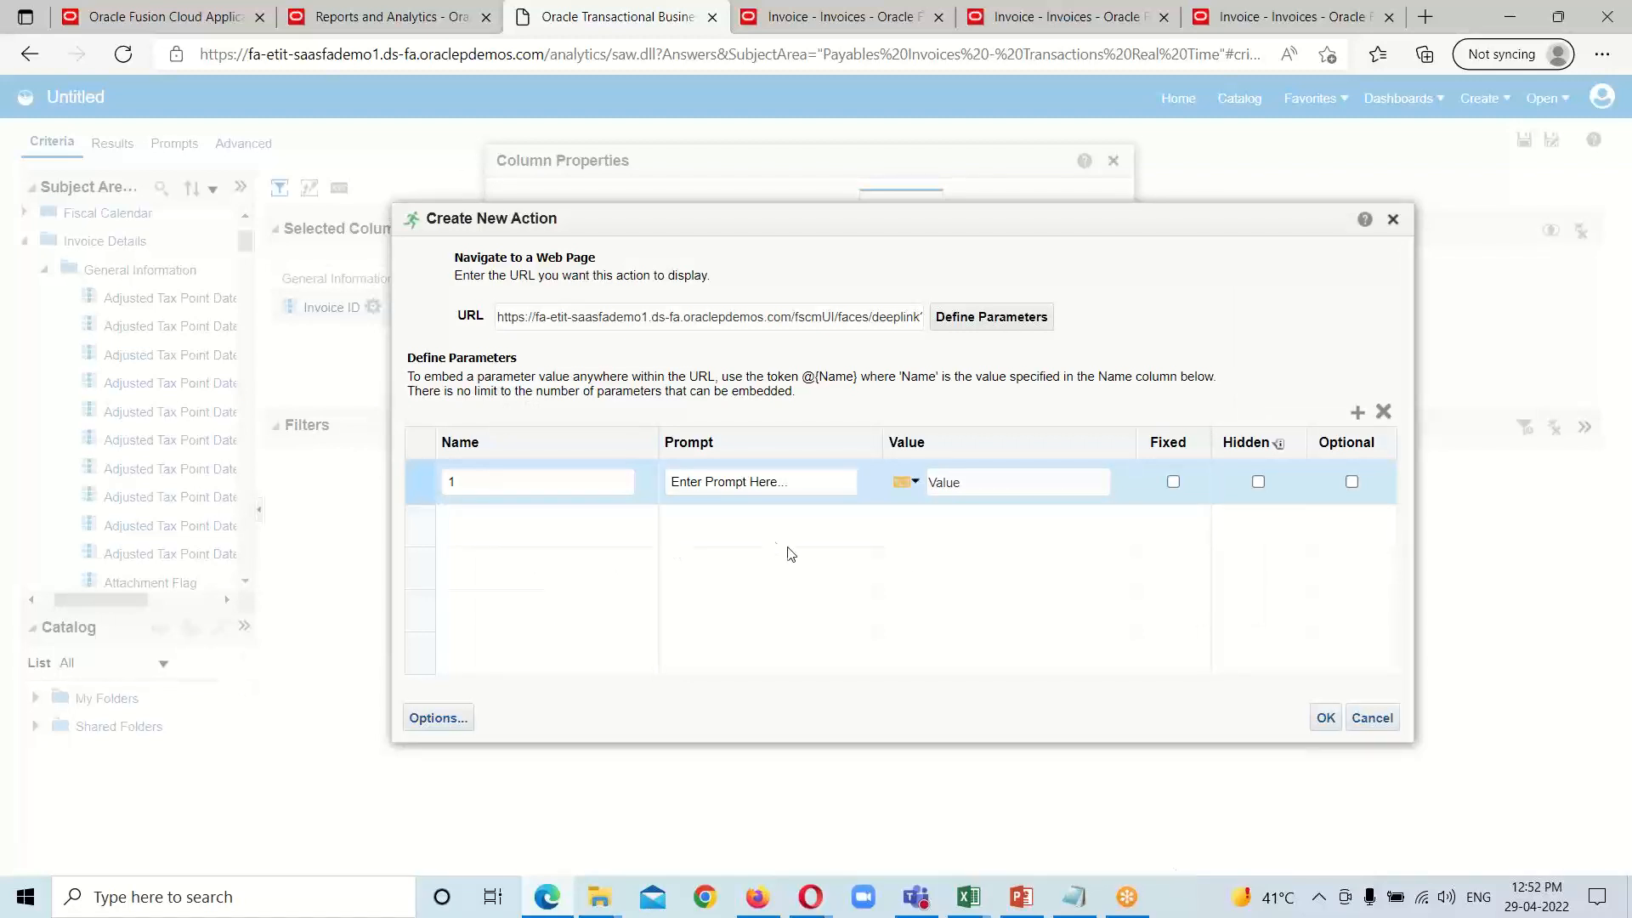
{"action": "mouse_move", "coordinate": [1073, 897]}
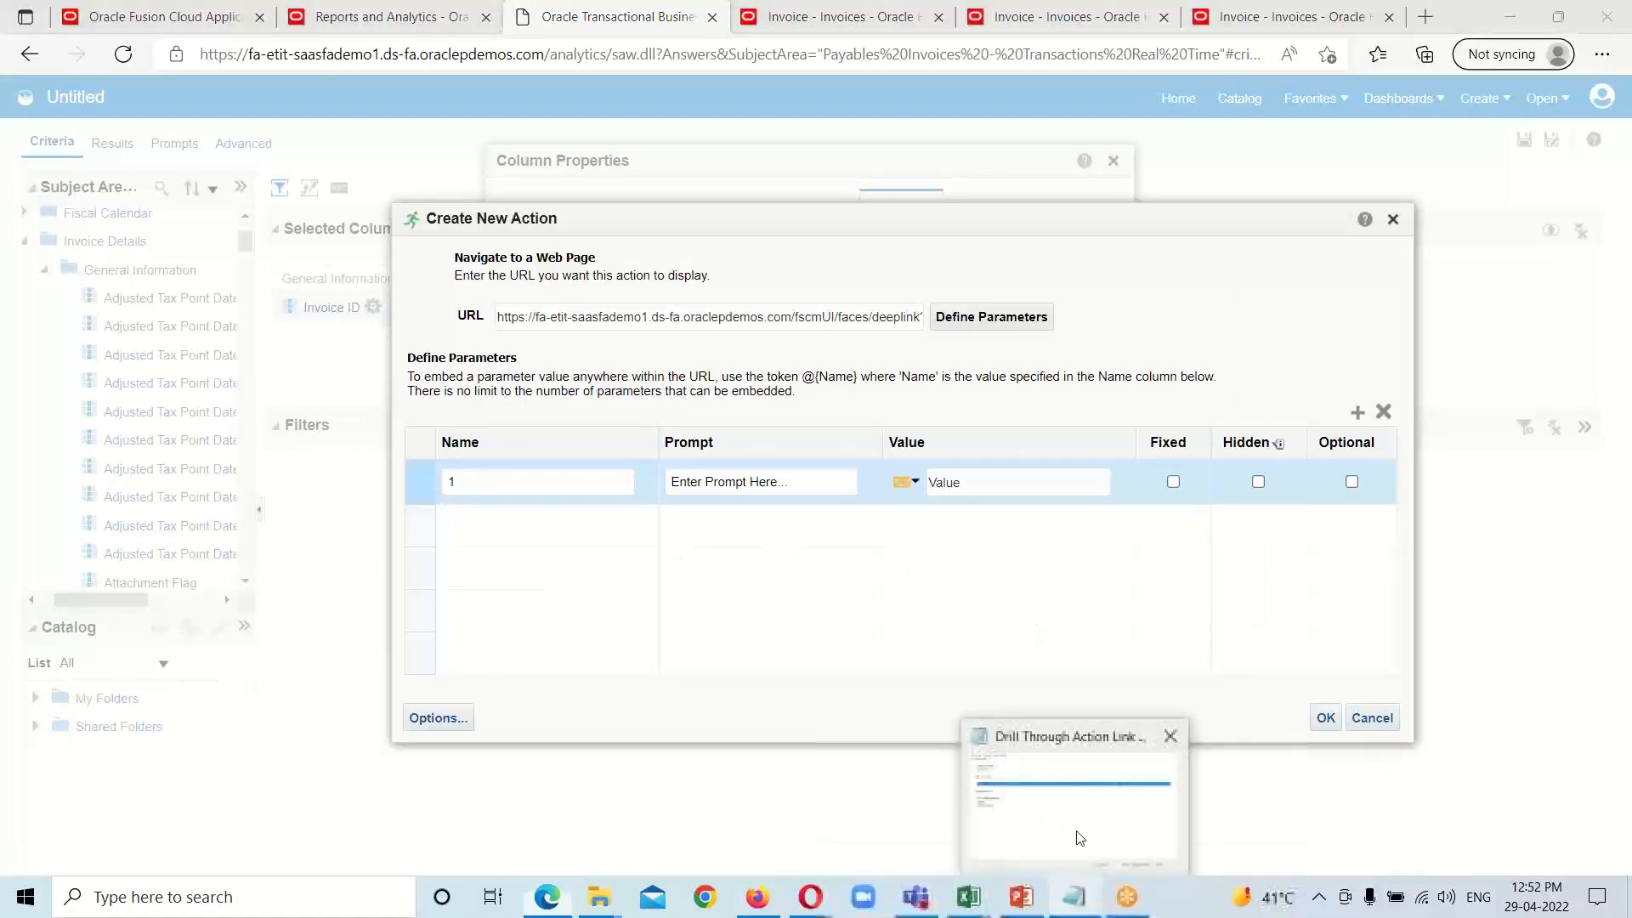
{"action": "left_click", "coordinate": [1074, 834]}
{"action": "left_click", "coordinate": [450, 500]}
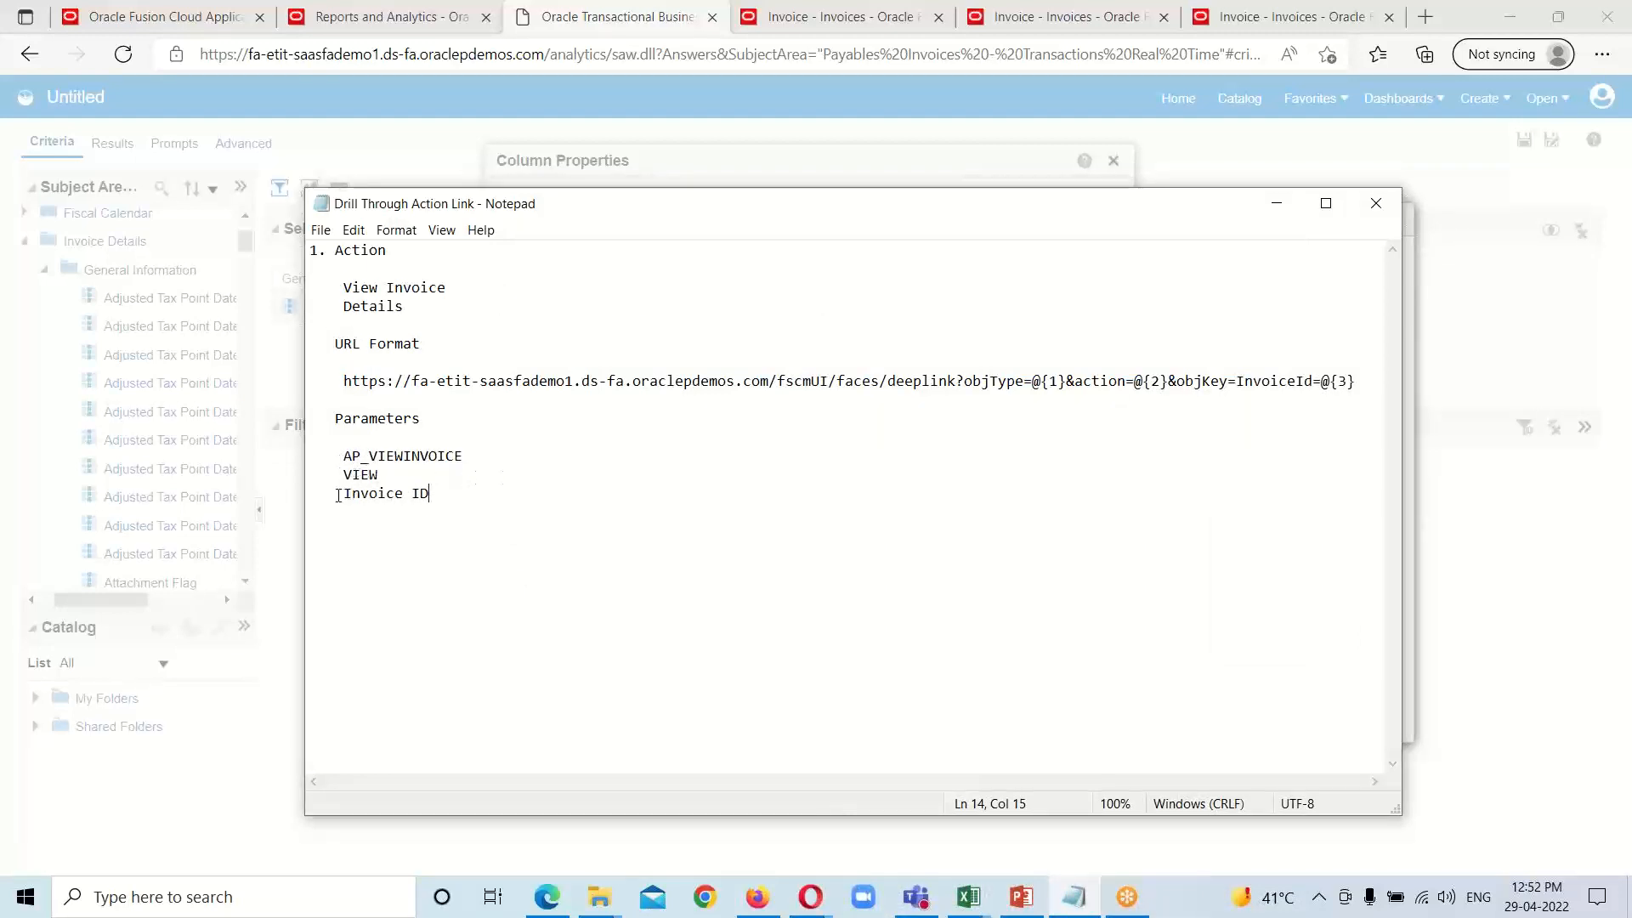
{"action": "left_click_drag", "start_coordinate": [346, 454], "coordinate": [475, 458]}
{"action": "right_click", "coordinate": [425, 454]}
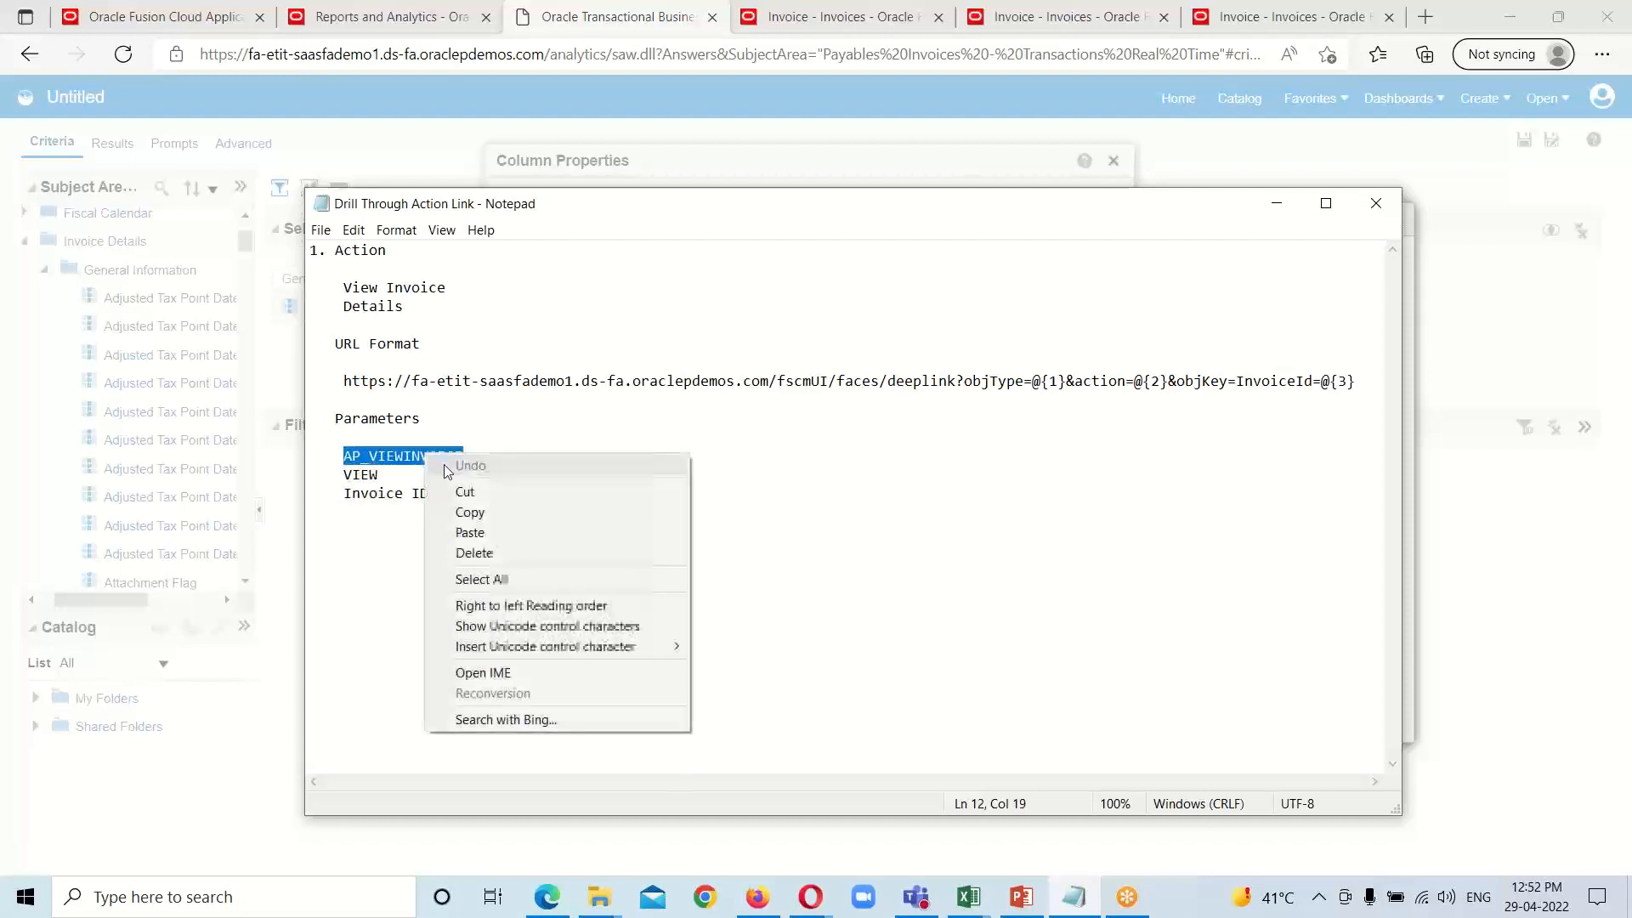
{"action": "left_click", "coordinate": [481, 515]}
Step: Return to the new action, set parameter 1's value to AP_VIEWINVOICE, and make it fixed and hidden
{"action": "left_click", "coordinate": [1276, 202]}
{"action": "left_click", "coordinate": [976, 481]}
{"action": "right_click", "coordinate": [968, 481]}
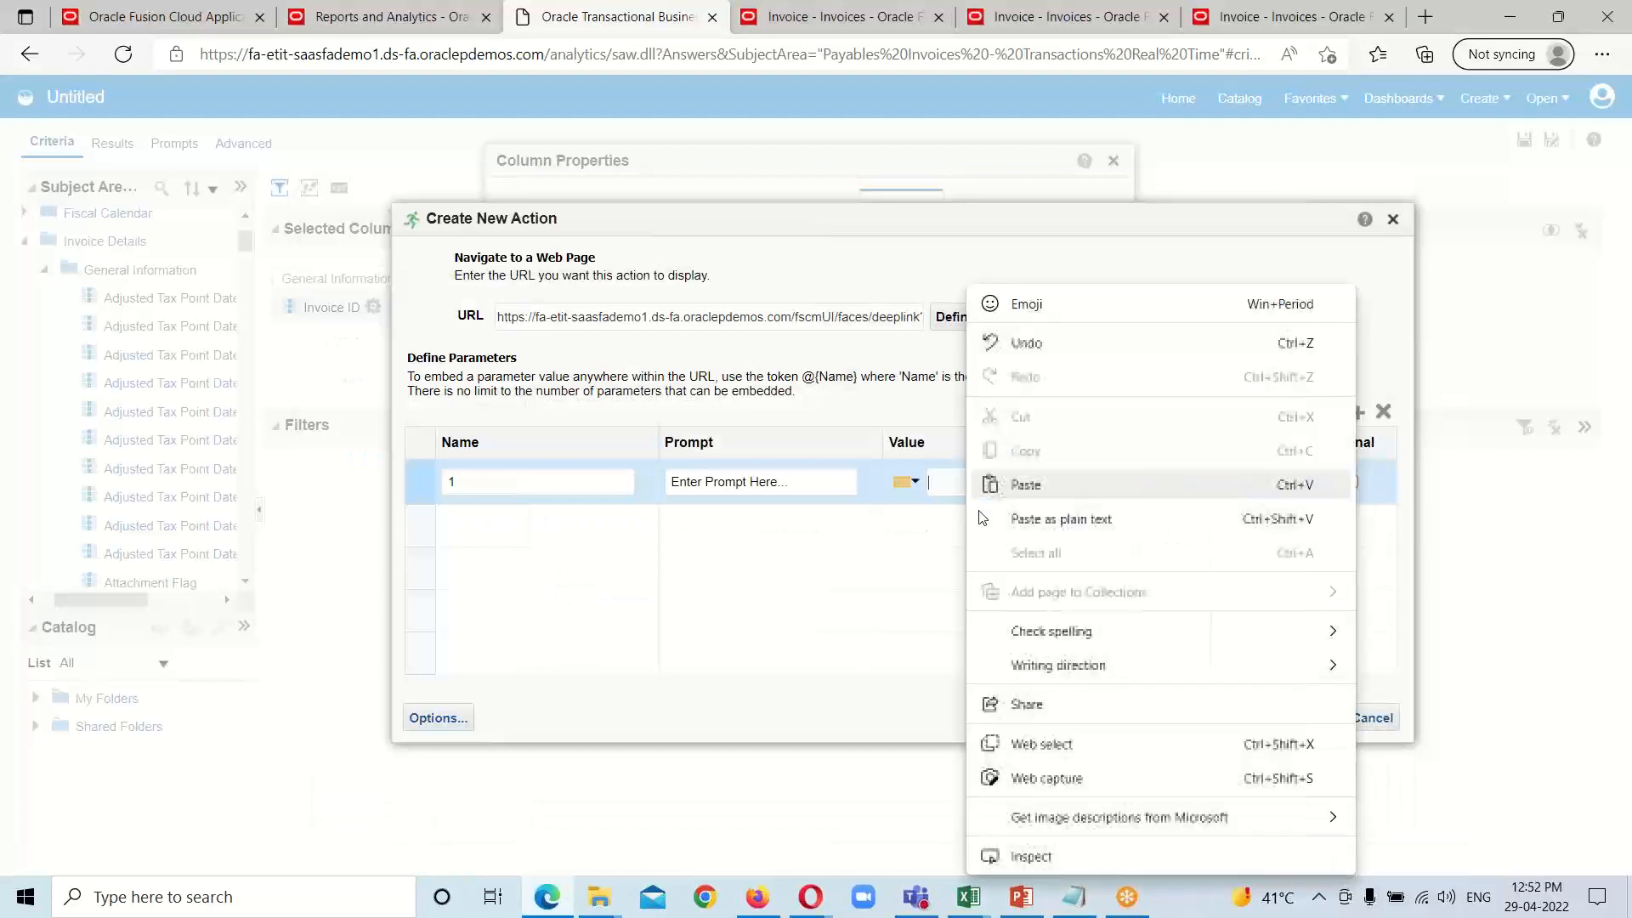
{"action": "left_click", "coordinate": [1023, 479]}
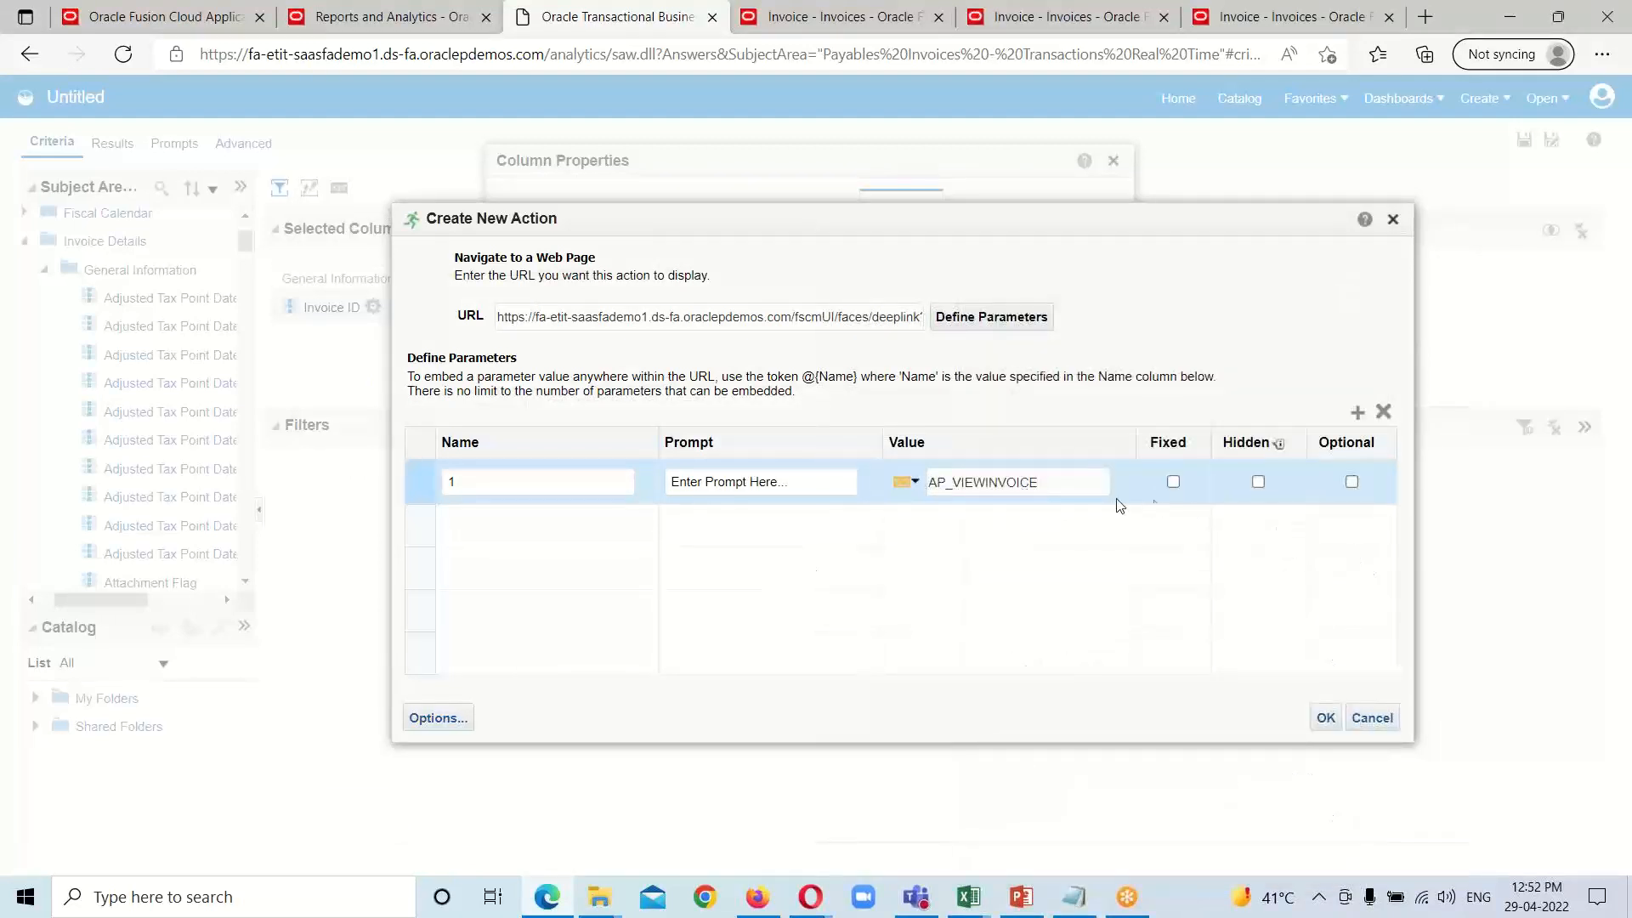
{"action": "left_click", "coordinate": [1174, 483]}
Step: Add parameter 2 to the action URL and copy VIEW from the Notepad note
{"action": "left_click", "coordinate": [1357, 413]}
{"action": "mouse_move", "coordinate": [1074, 897]}
{"action": "left_click", "coordinate": [1076, 826]}
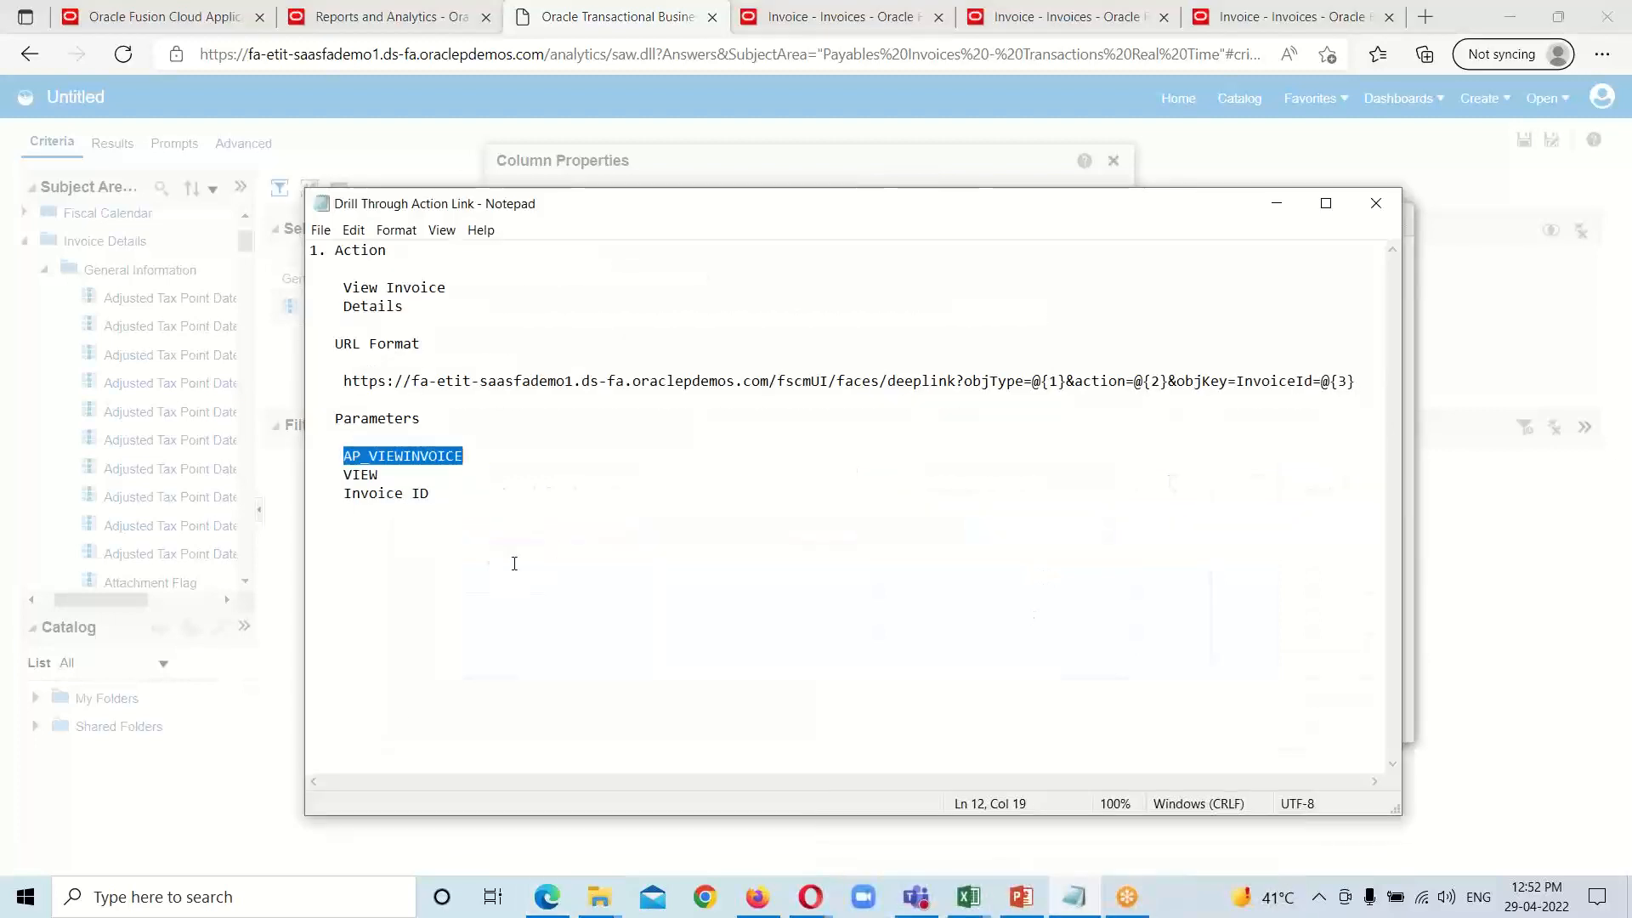
{"action": "left_click_drag", "start_coordinate": [343, 473], "coordinate": [382, 477]}
{"action": "right_click", "coordinate": [364, 474]}
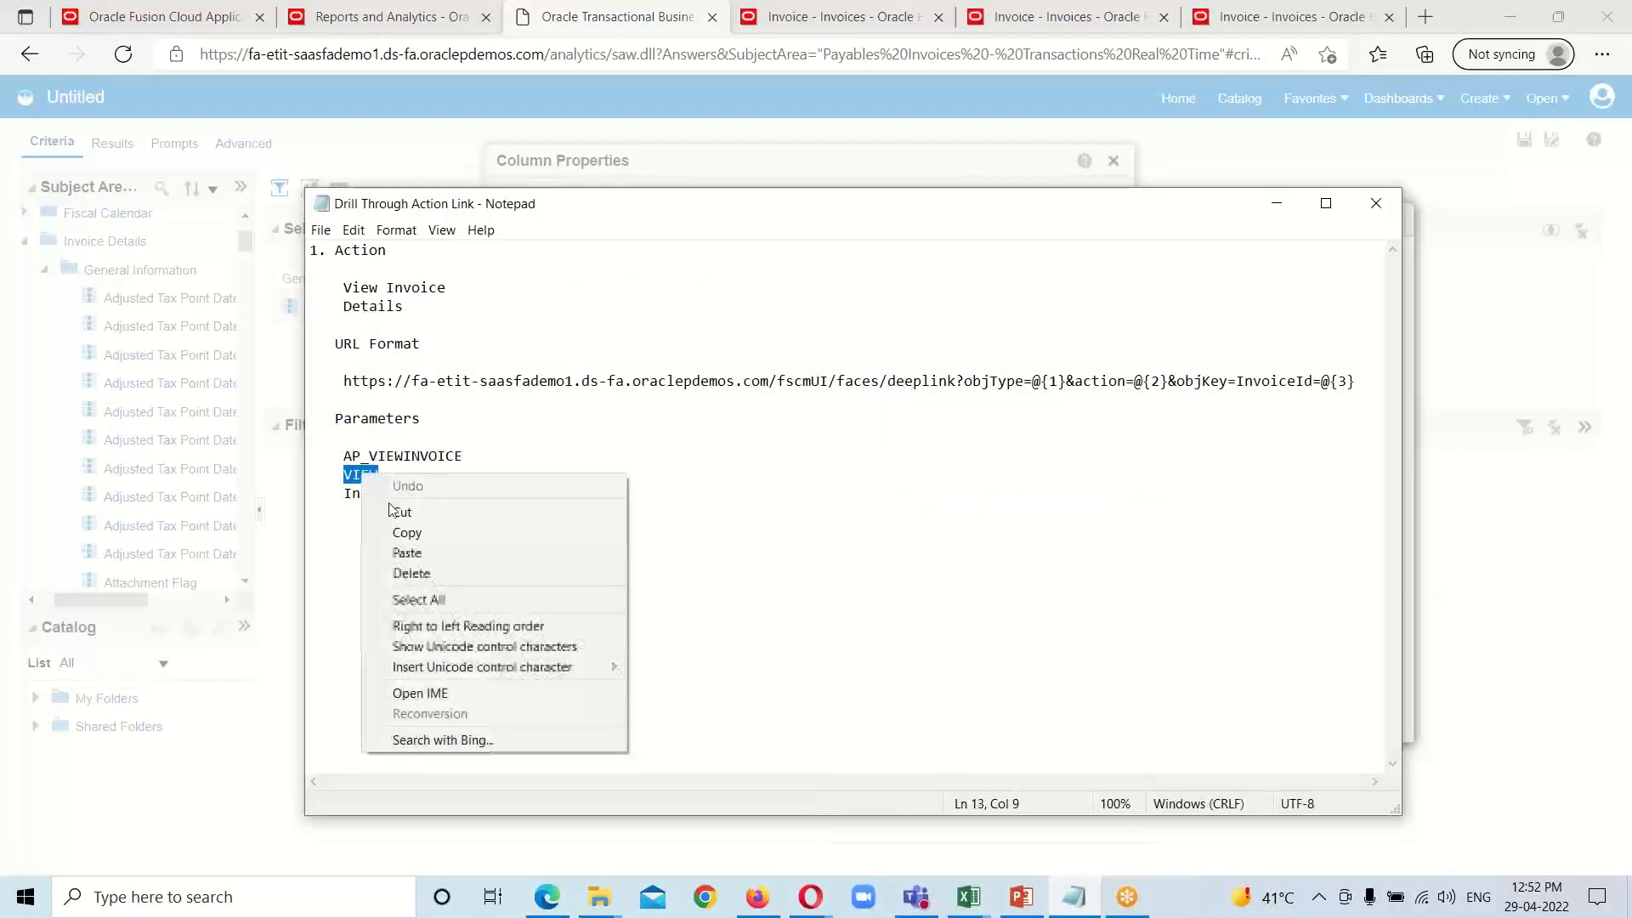
{"action": "left_click", "coordinate": [398, 529]}
Step: Return to the new action, set parameter 2's value to VIEW, and make it fixed and hidden
{"action": "left_click", "coordinate": [1276, 204]}
{"action": "left_click", "coordinate": [965, 527]}
{"action": "right_click", "coordinate": [953, 527]}
{"action": "left_click", "coordinate": [1002, 481]}
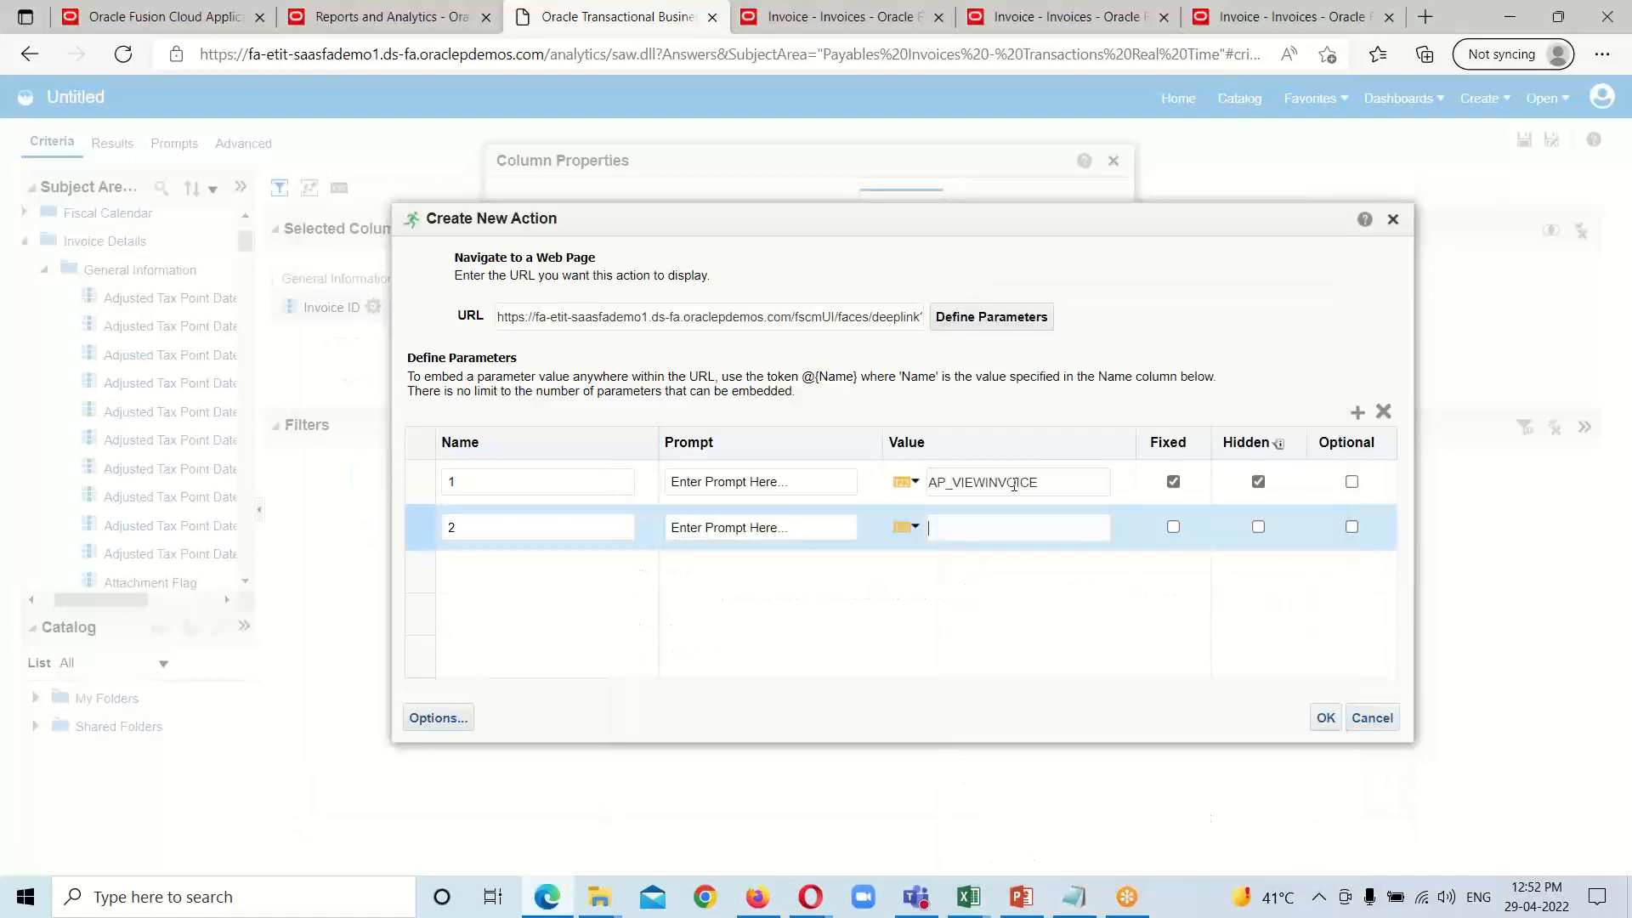
{"action": "left_click", "coordinate": [1173, 526]}
{"action": "left_click", "coordinate": [1258, 527]}
Step: Add fixed parameter 3 taking the Invoice ID column's value, and accept the action, its link and the column properties
{"action": "left_click", "coordinate": [1357, 413]}
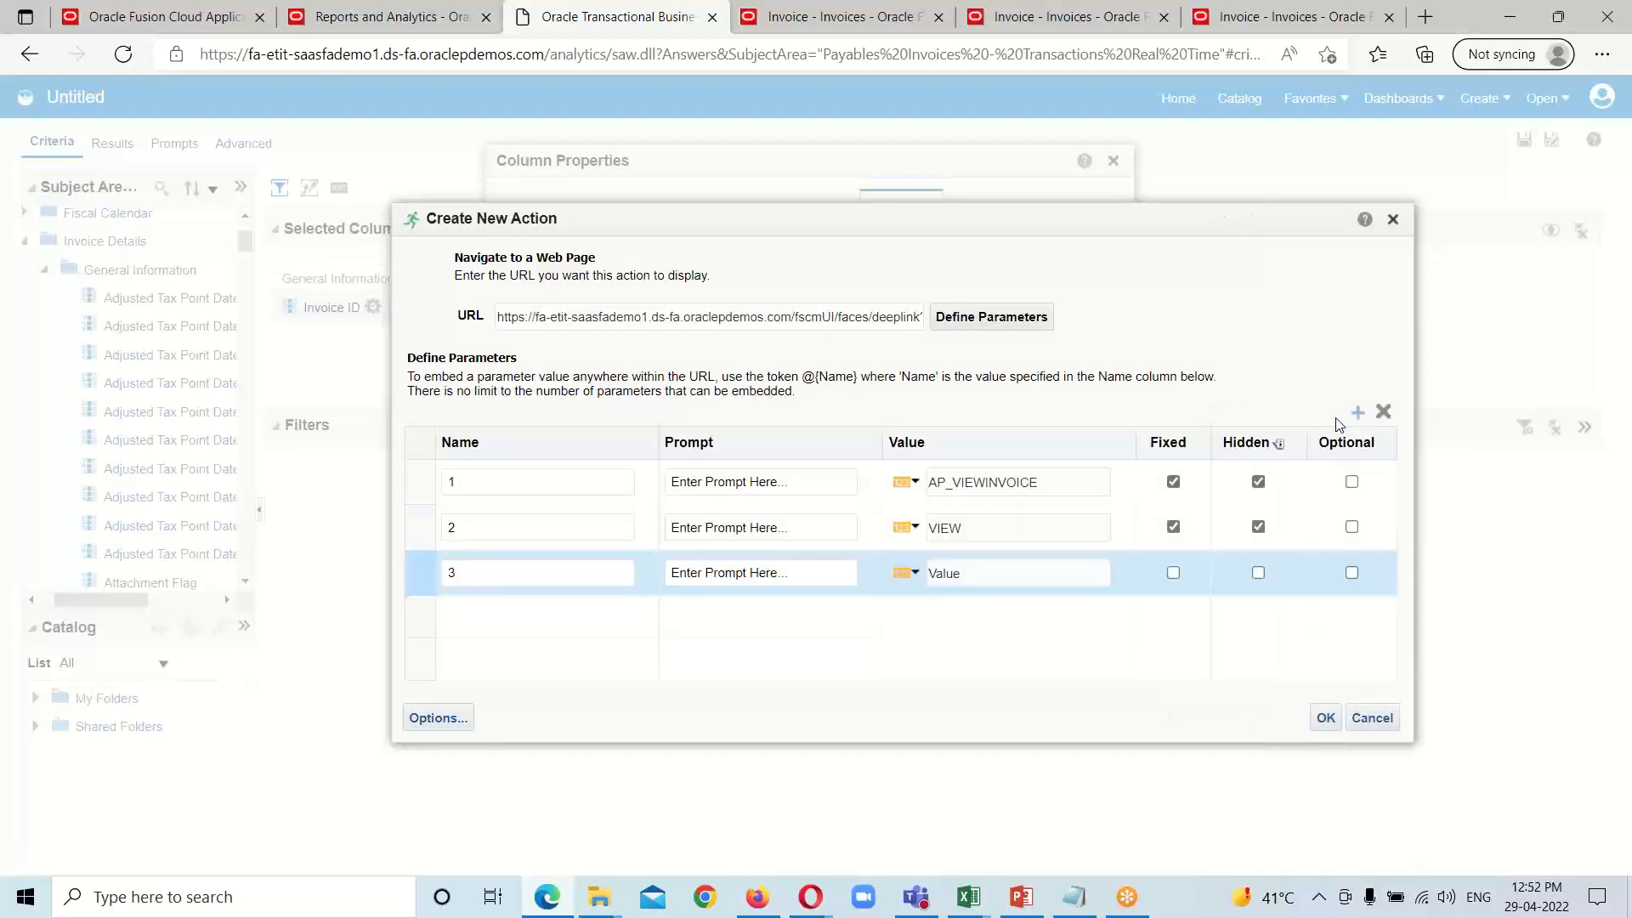
{"action": "left_click", "coordinate": [915, 575]}
{"action": "left_click", "coordinate": [969, 703]}
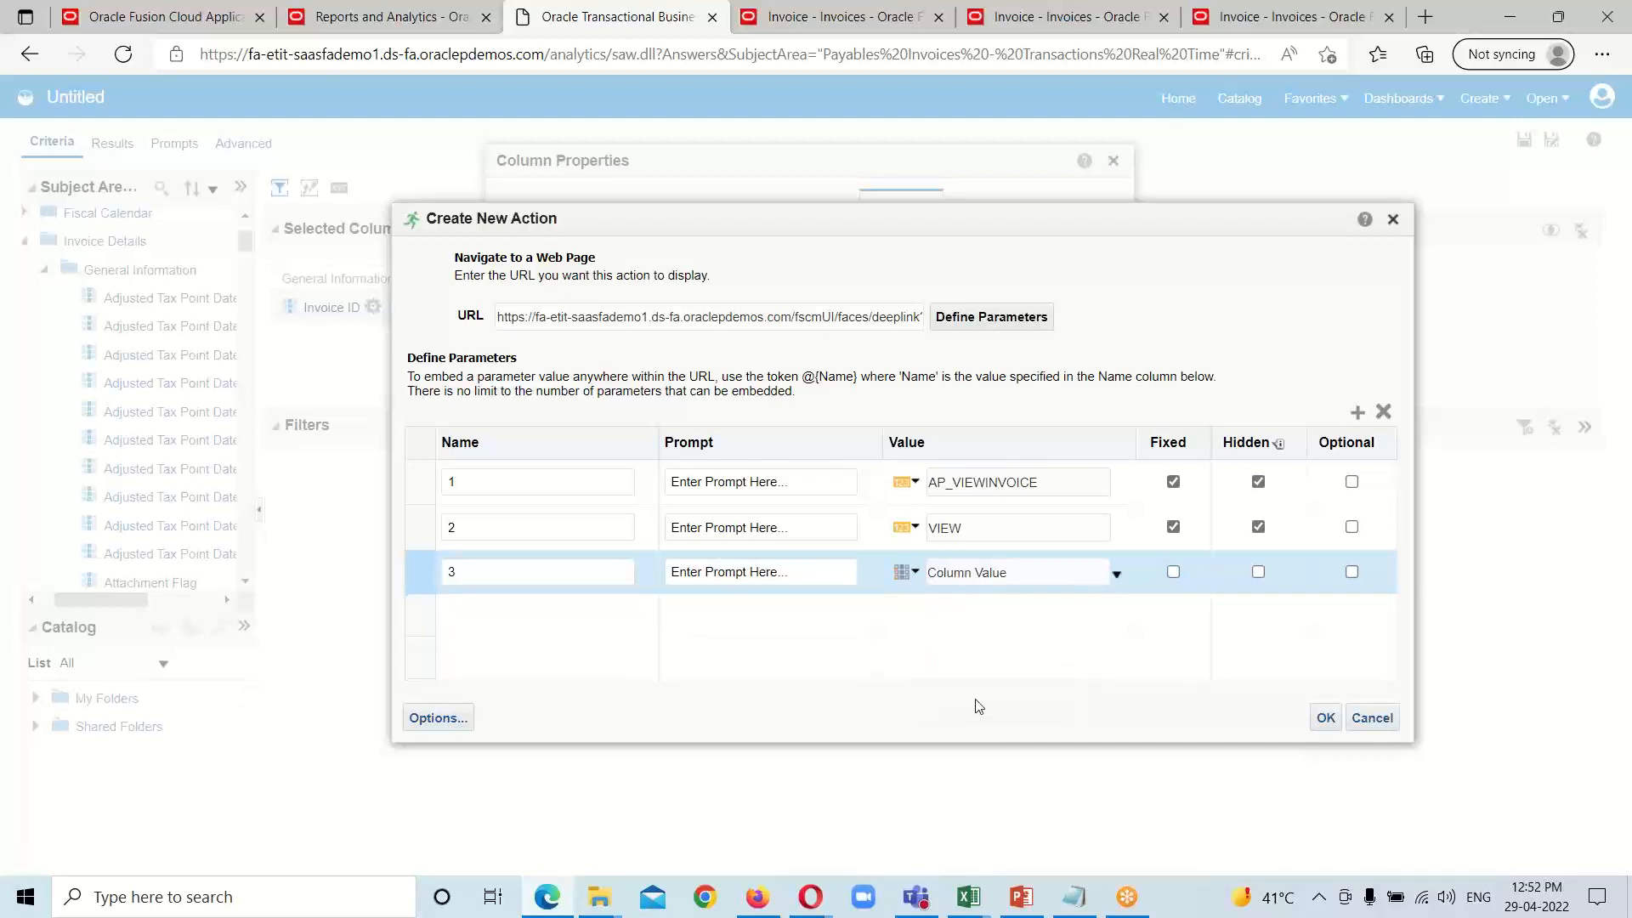
{"action": "left_click", "coordinate": [1117, 575]}
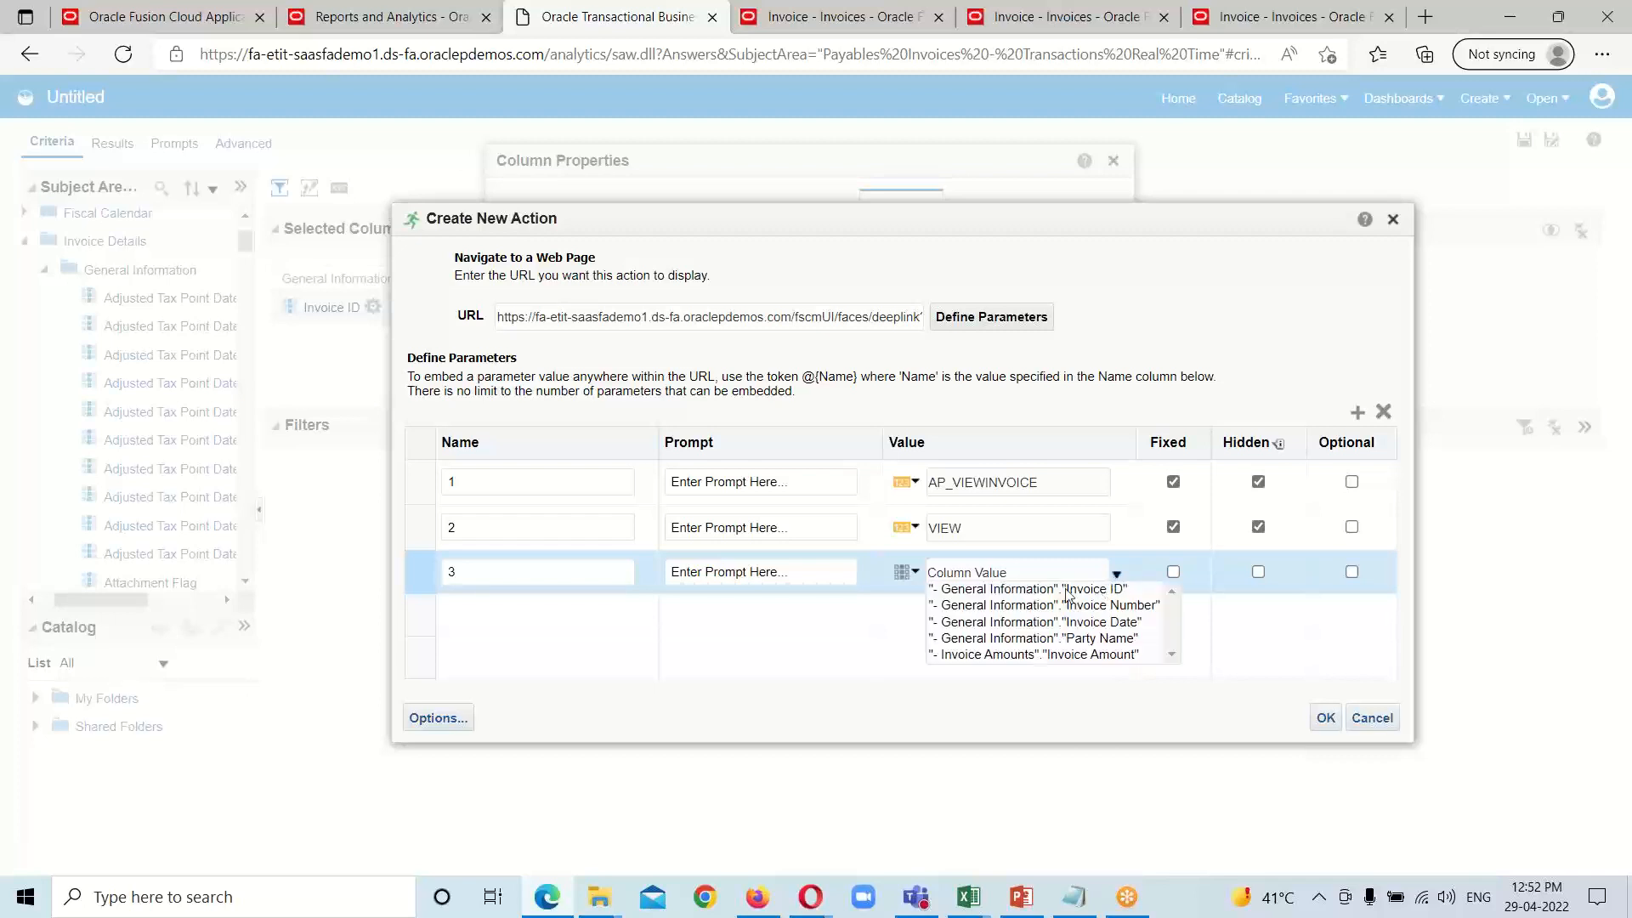
{"action": "left_click", "coordinate": [1091, 593]}
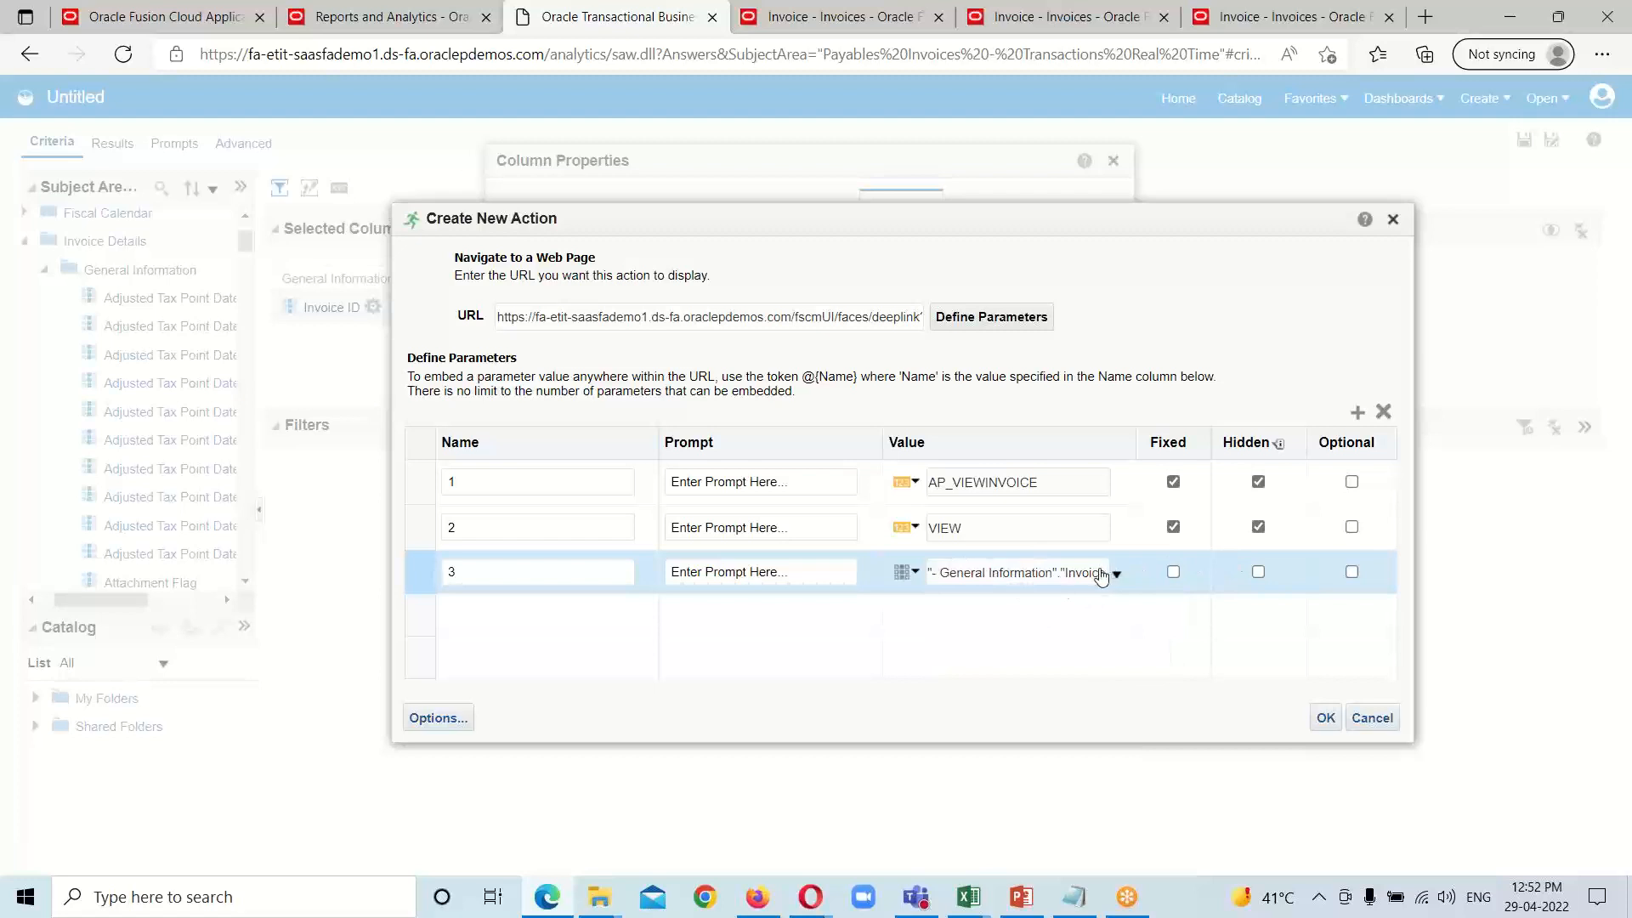
{"action": "left_click", "coordinate": [1174, 572]}
{"action": "left_click", "coordinate": [1325, 718]}
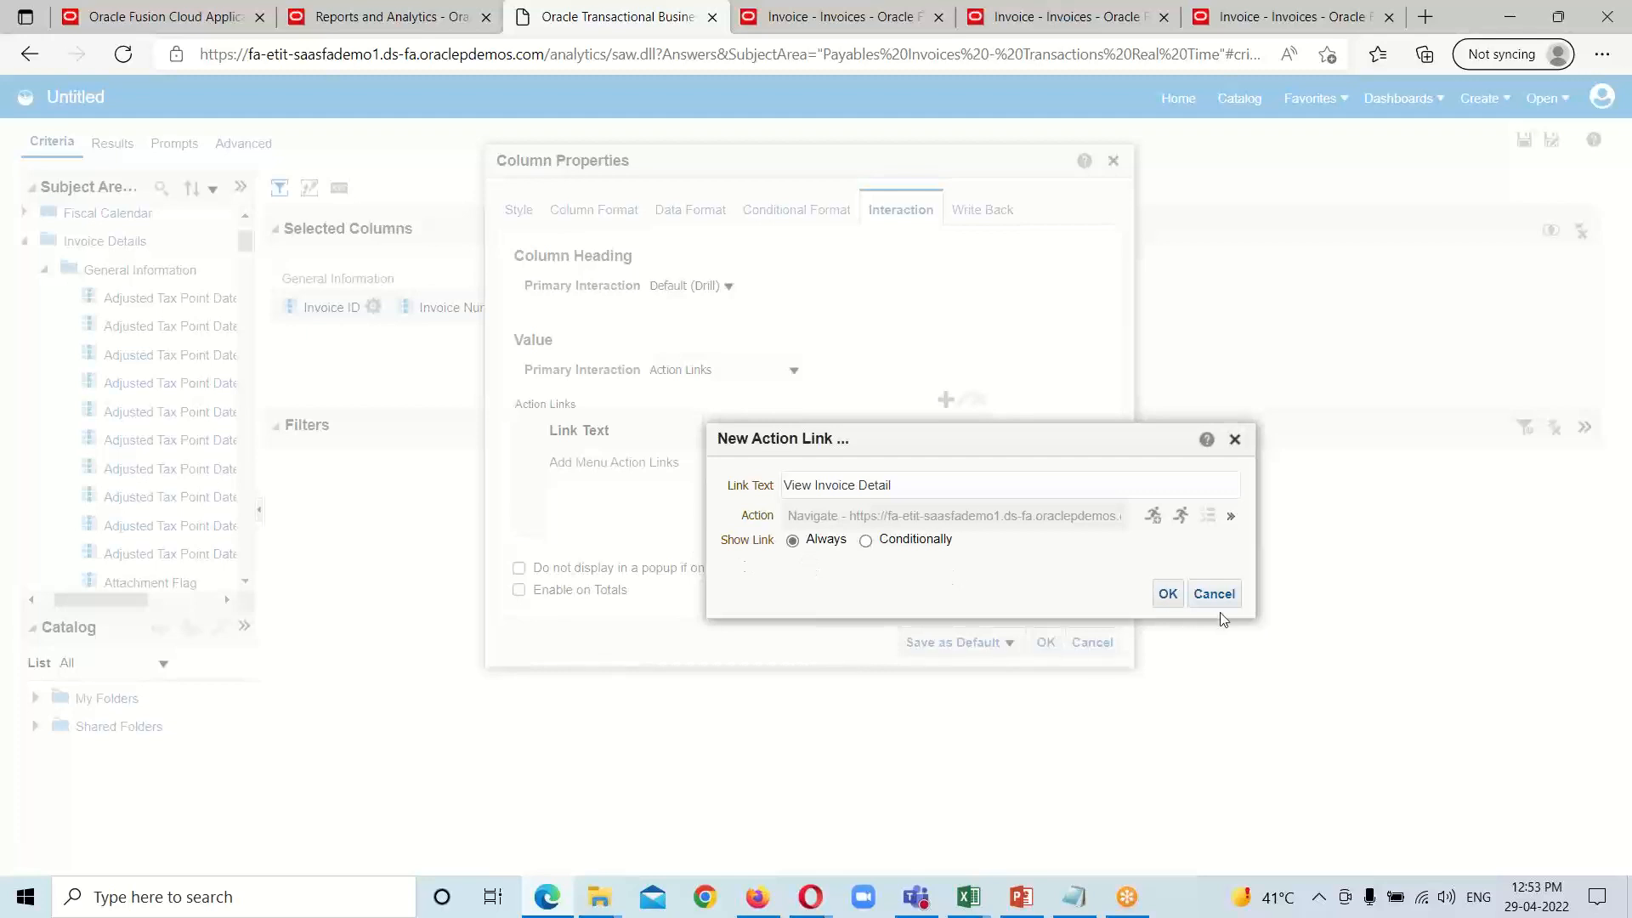
{"action": "left_click", "coordinate": [1166, 595]}
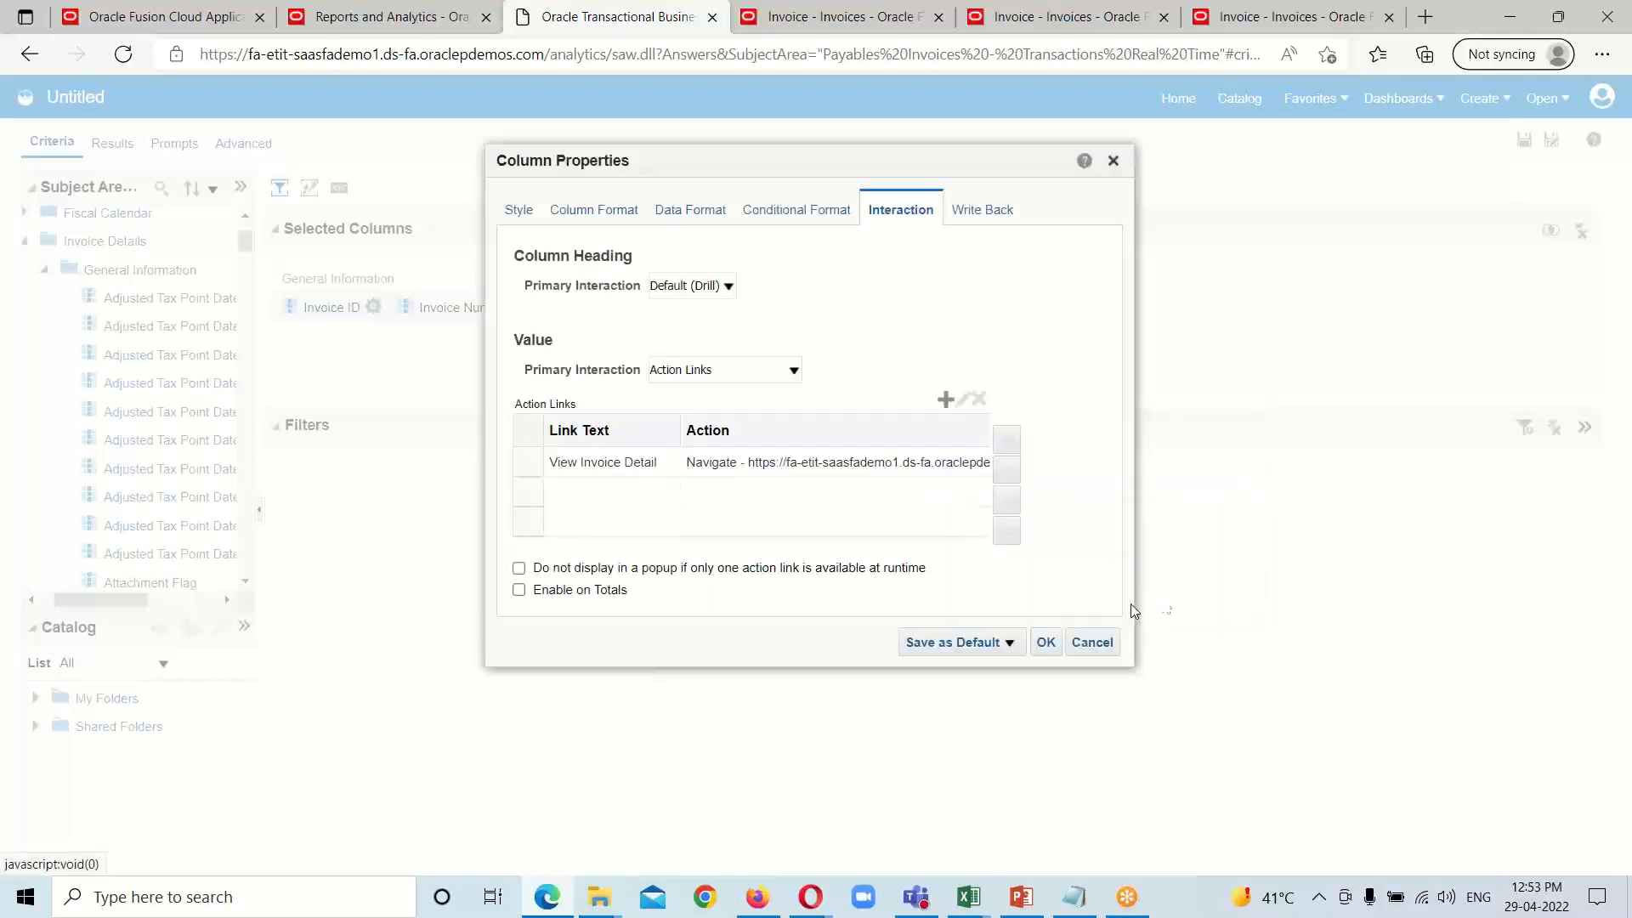
{"action": "left_click", "coordinate": [1045, 643]}
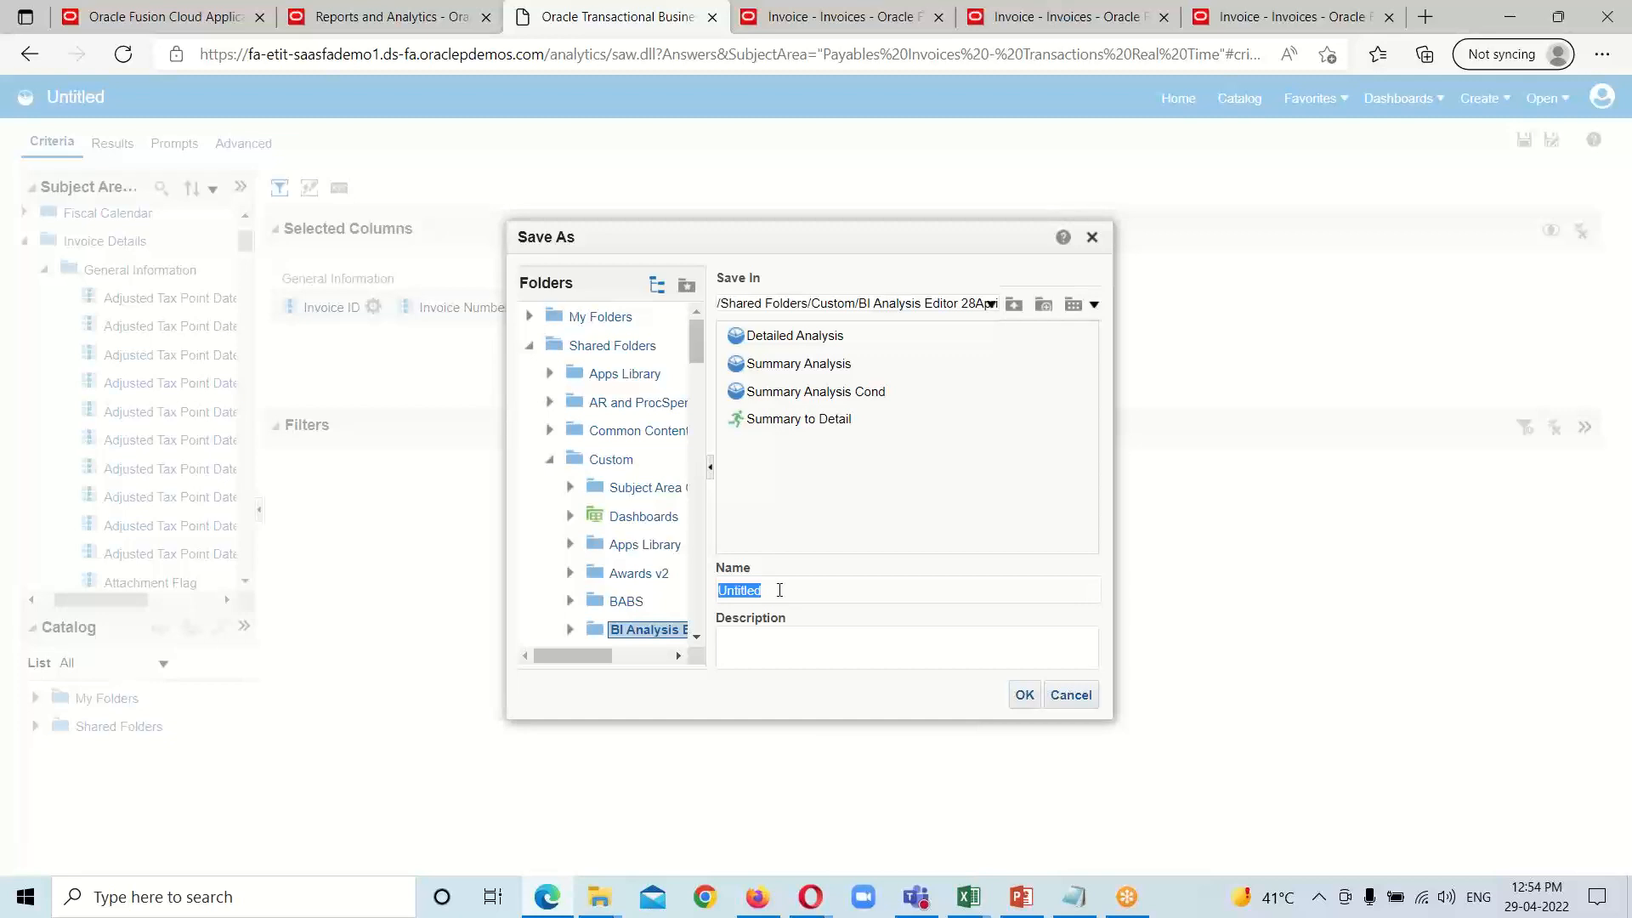
Step: Save the analysis as Drill Through Analysis in the BI Analysis Editor folder under Shared Folders/Custom
{"action": "type", "text": "Dr"}
{"action": "type", "text": "ill Through Analysis"}
{"action": "left_click", "coordinate": [1022, 696]}
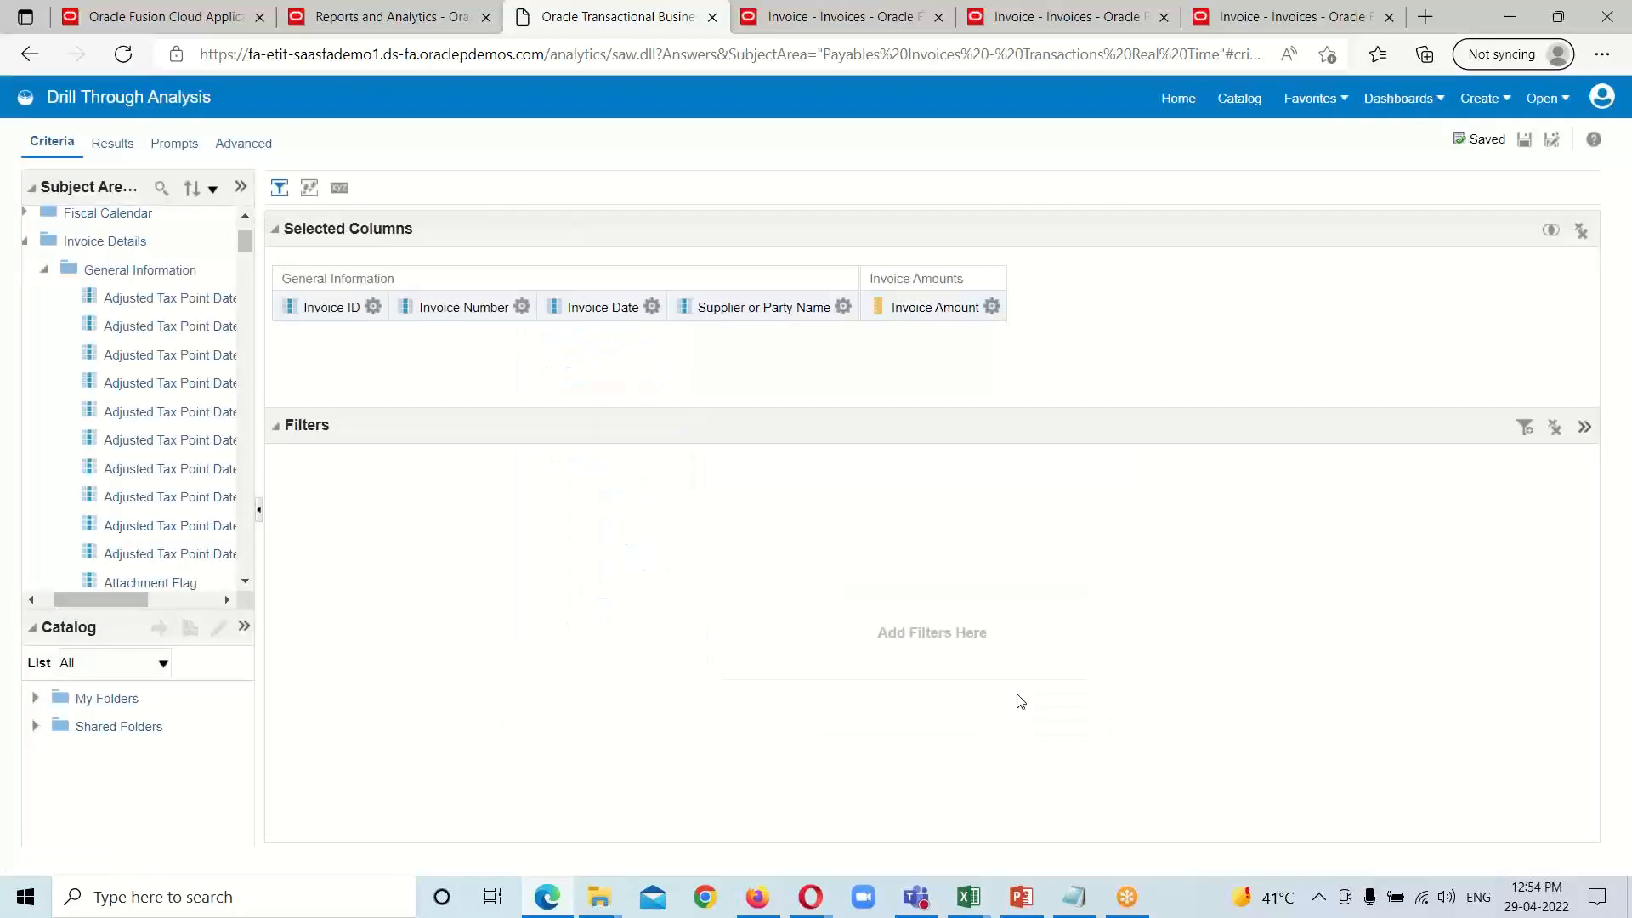
{"action": "left_click", "coordinate": [1525, 144]}
Step: Open the saved Drill Through Analysis from the catalog and view the invoice detail of the first A1 Juice Supply invoice
{"action": "left_click", "coordinate": [1237, 113]}
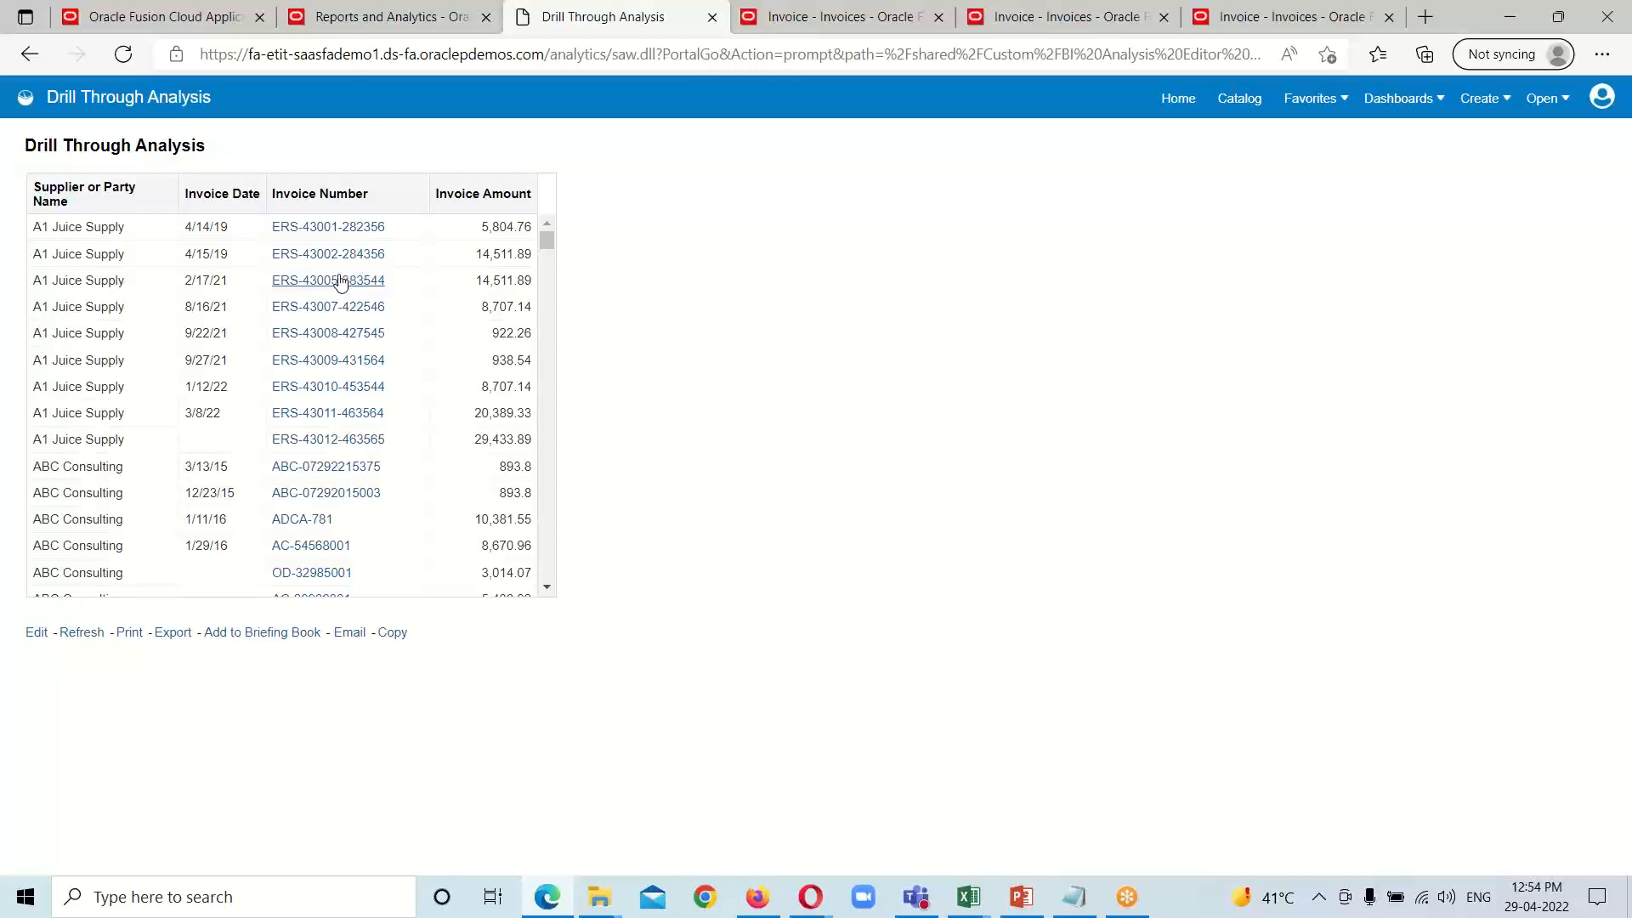
{"action": "scroll", "coordinate": [321, 321], "scroll_direction": "down", "scroll_amount": 2}
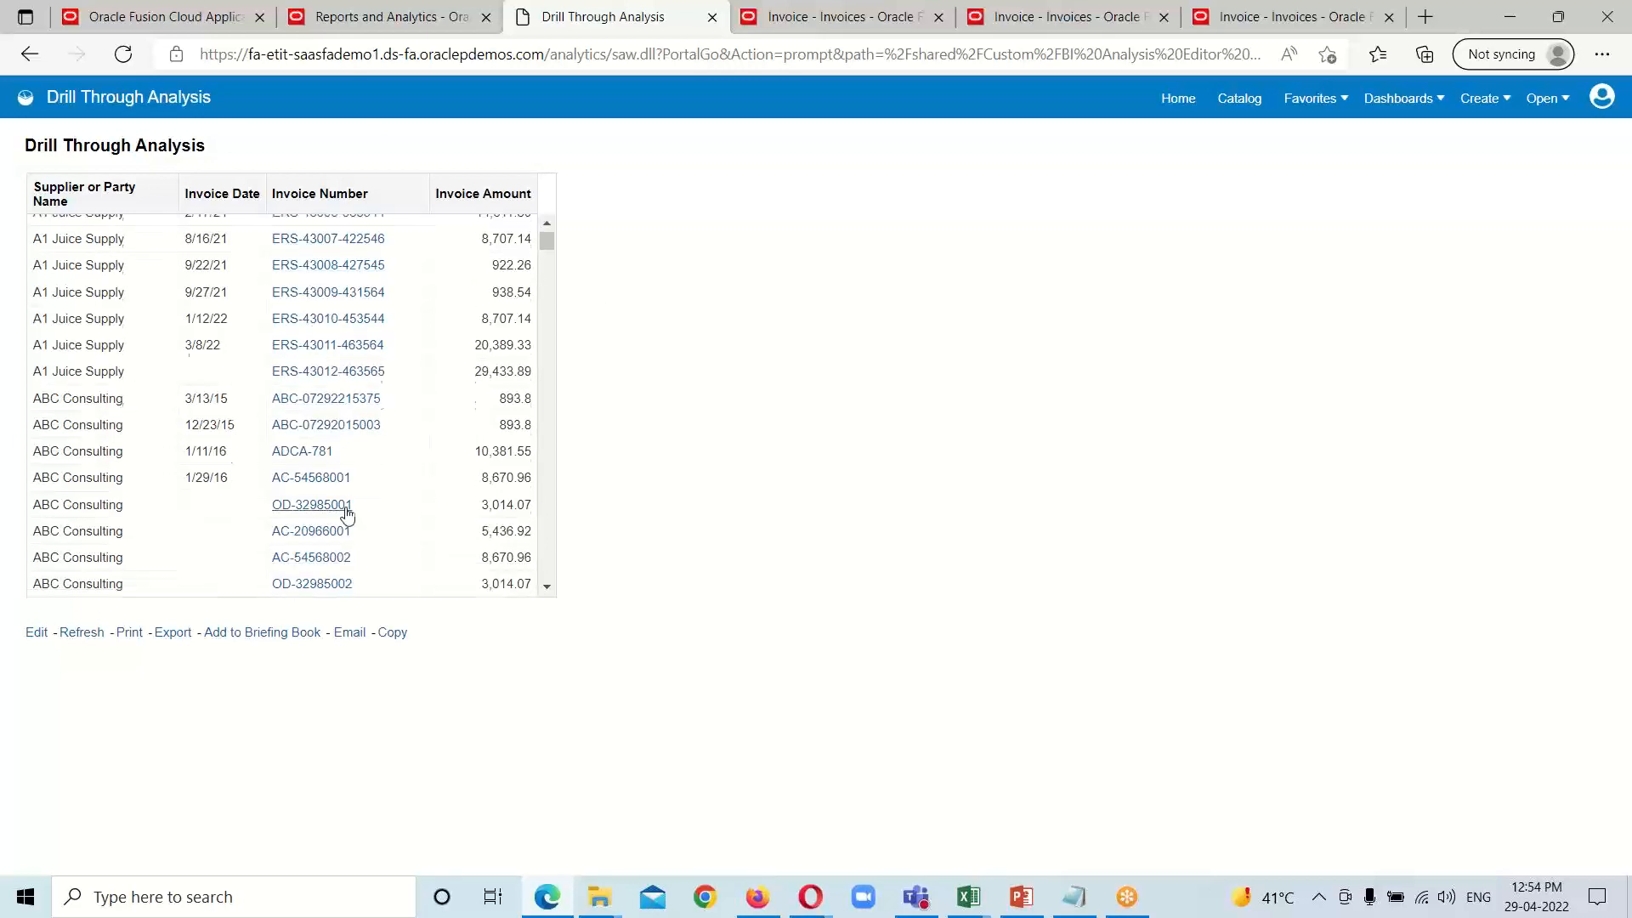
{"action": "scroll", "coordinate": [344, 508], "scroll_direction": "up", "scroll_amount": 2}
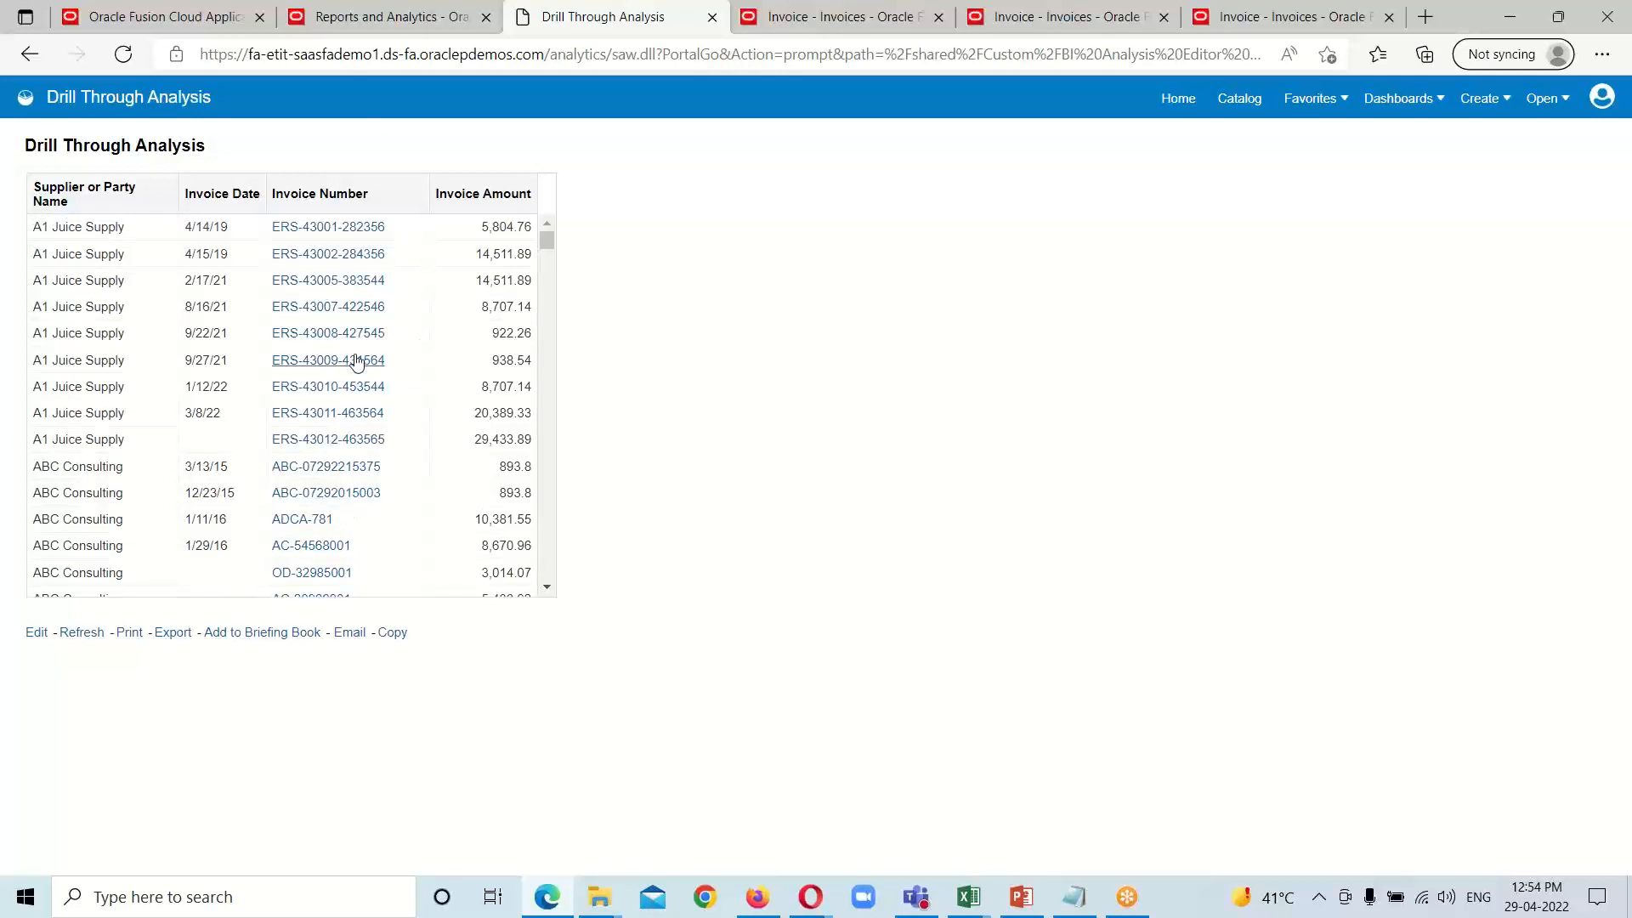
{"action": "left_click", "coordinate": [346, 231]}
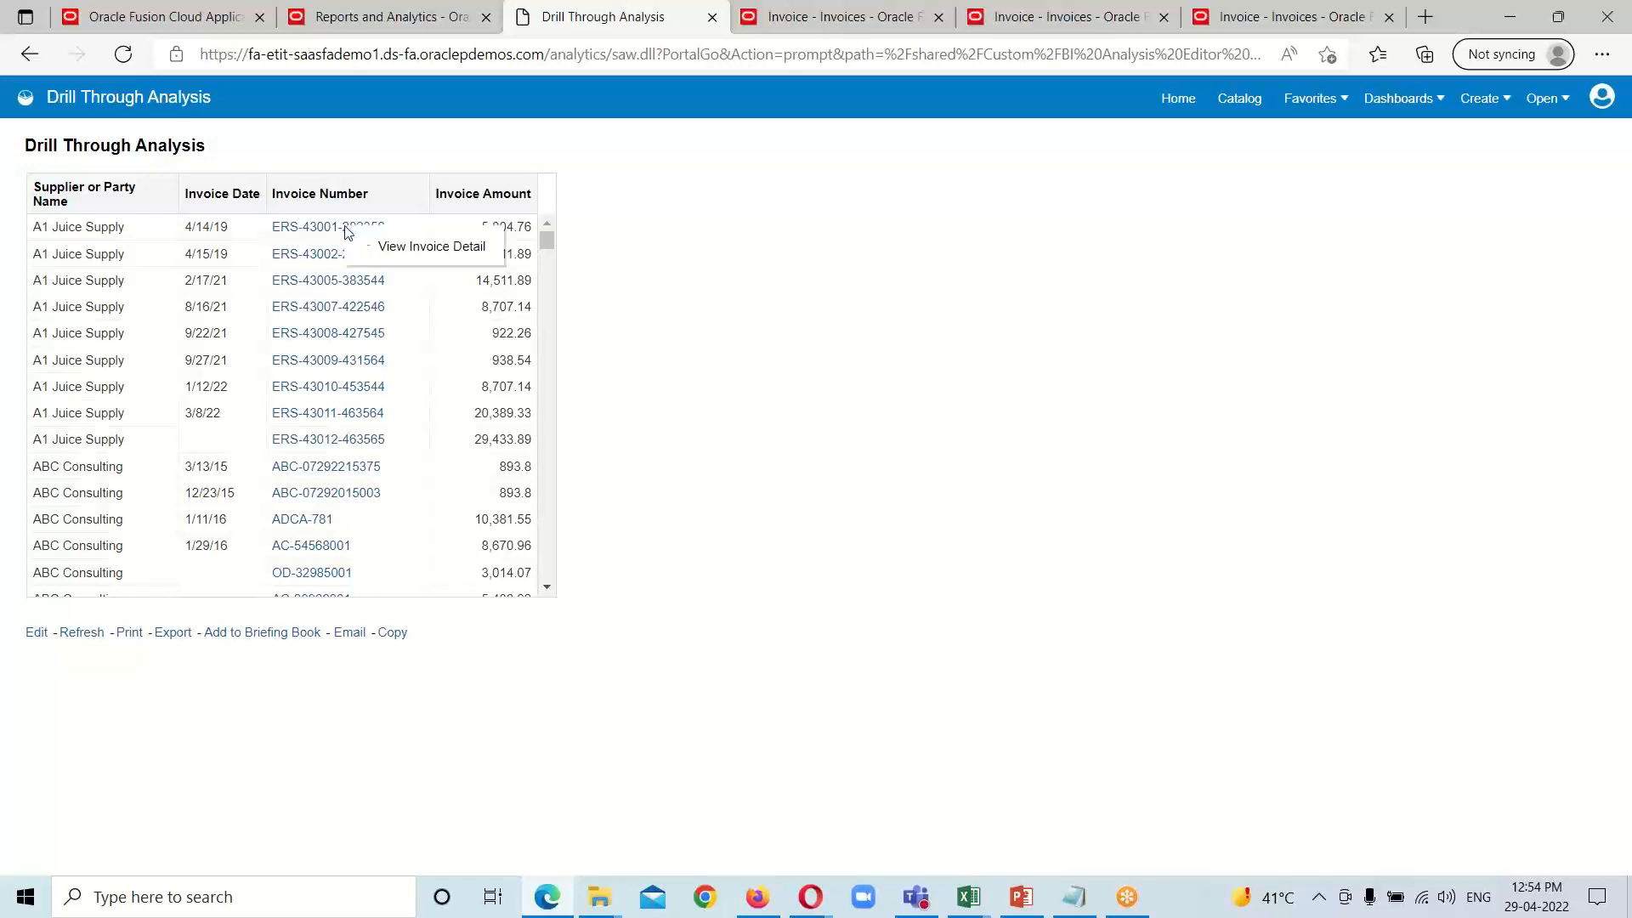
{"action": "left_click", "coordinate": [416, 255]}
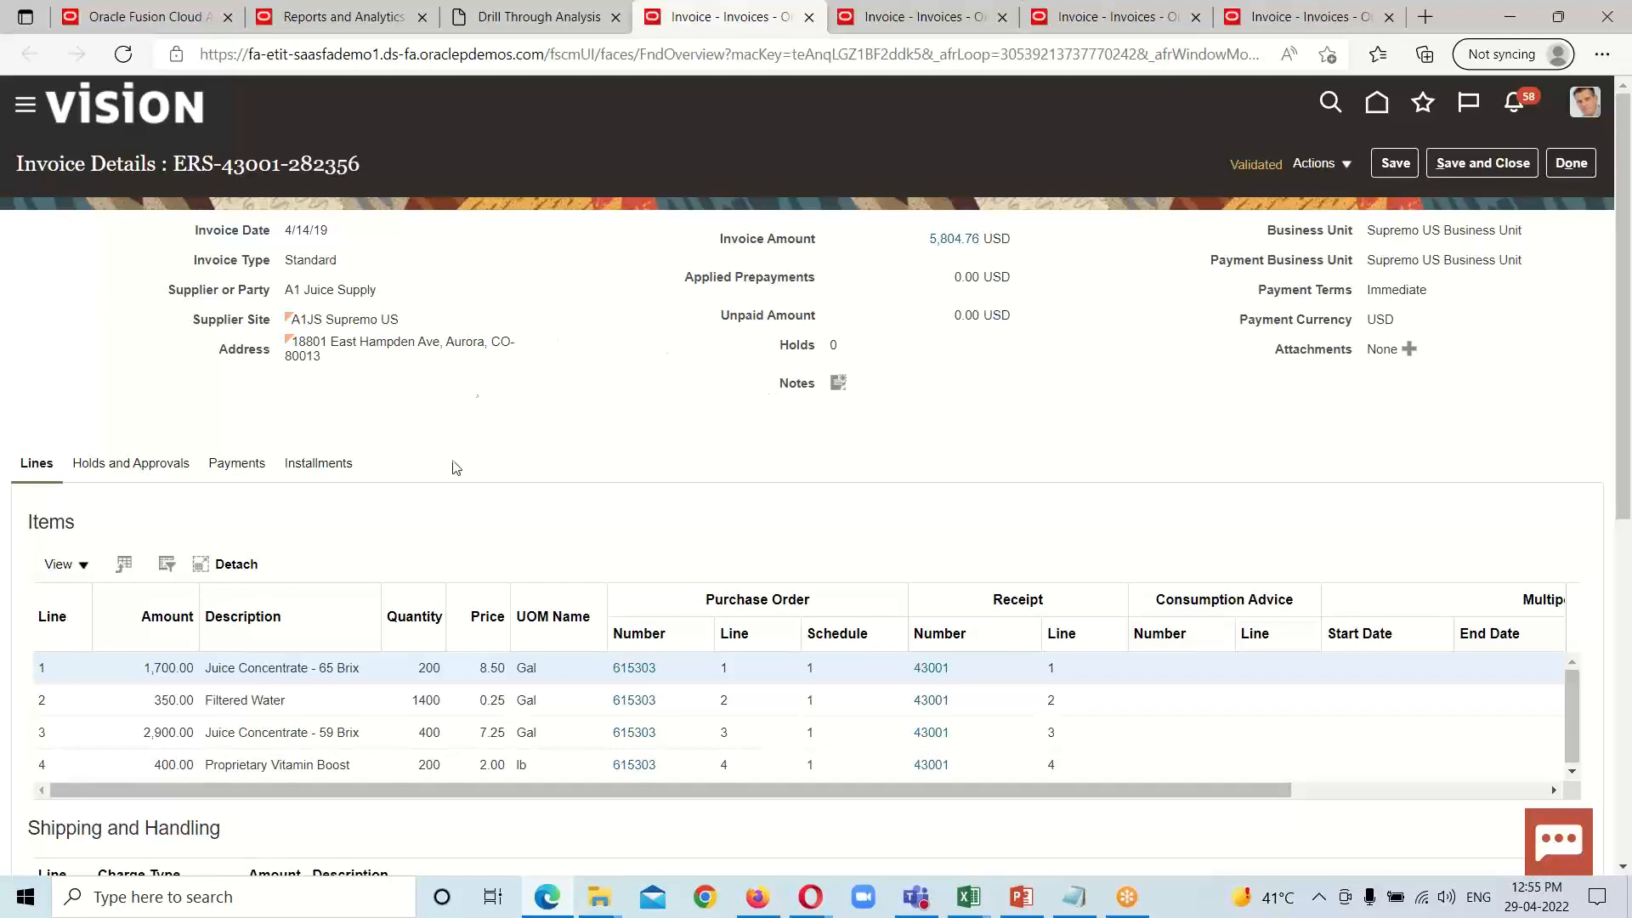
Step: Compare the first A1 Juice Supply row of the analysis with its opened Fusion invoice details page
{"action": "left_click", "coordinate": [493, 22]}
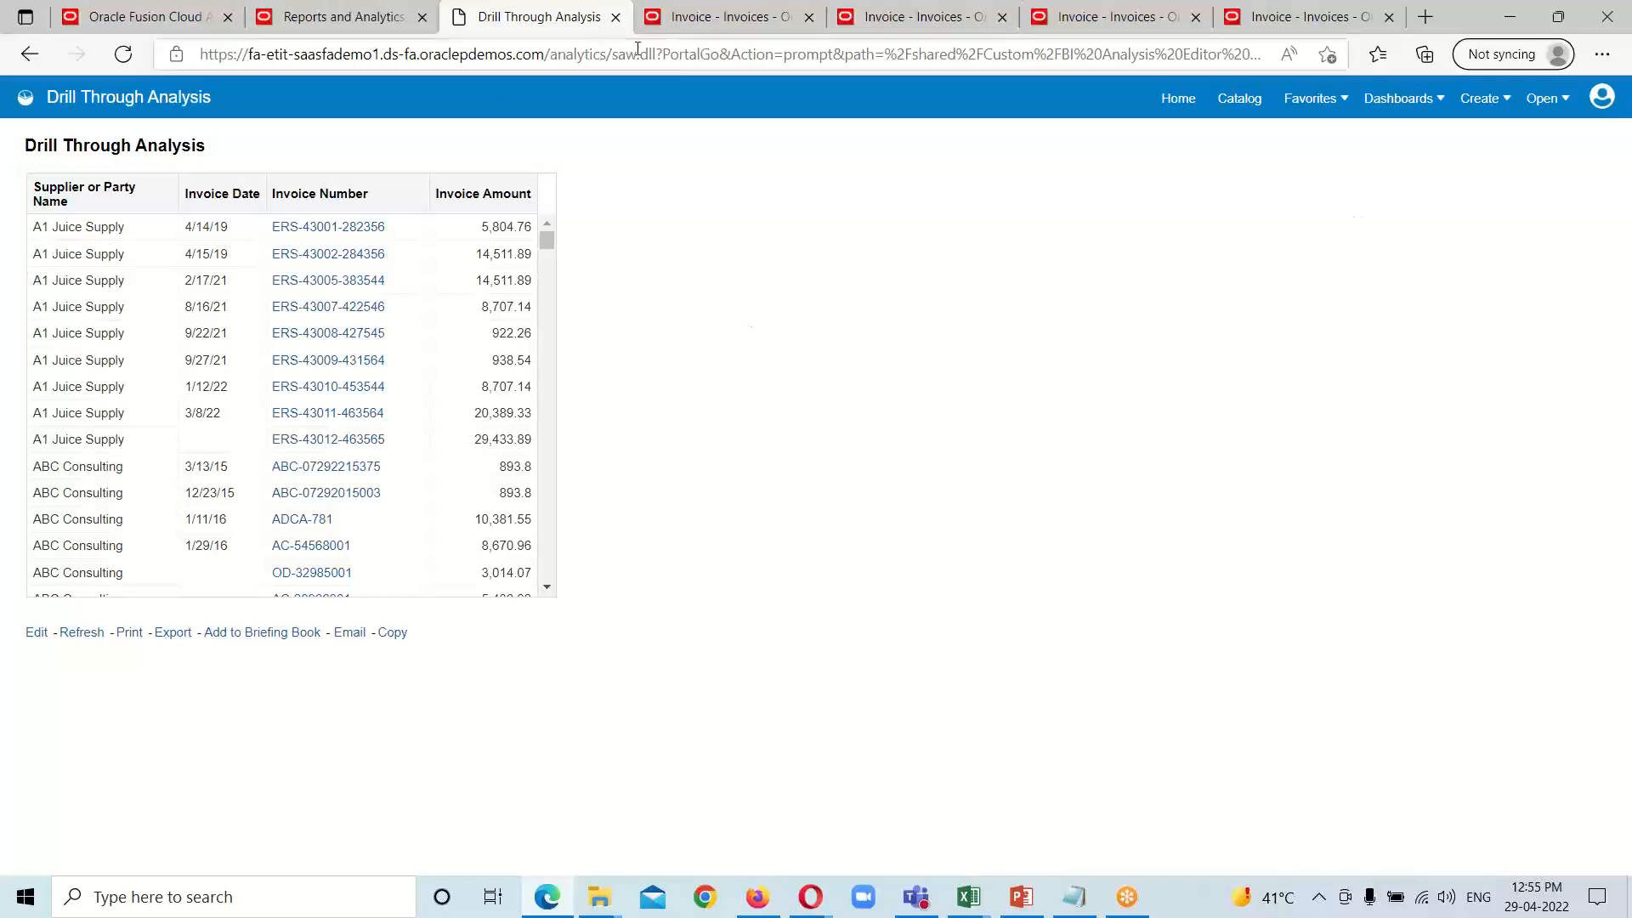
{"action": "left_click", "coordinate": [744, 24]}
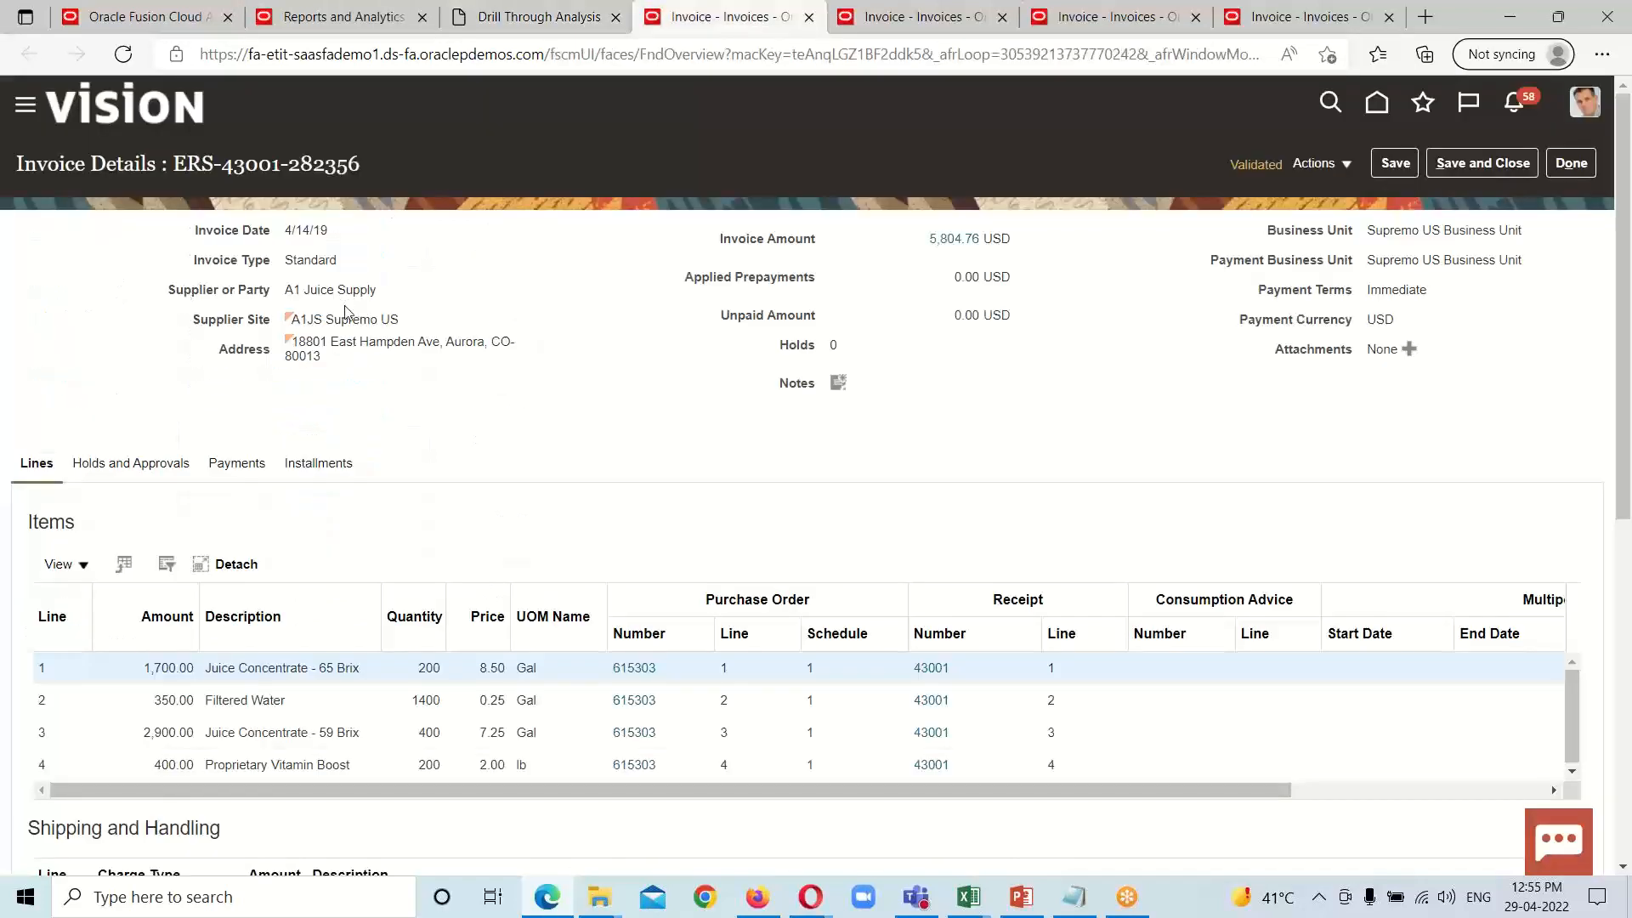
{"action": "left_click", "coordinate": [486, 21]}
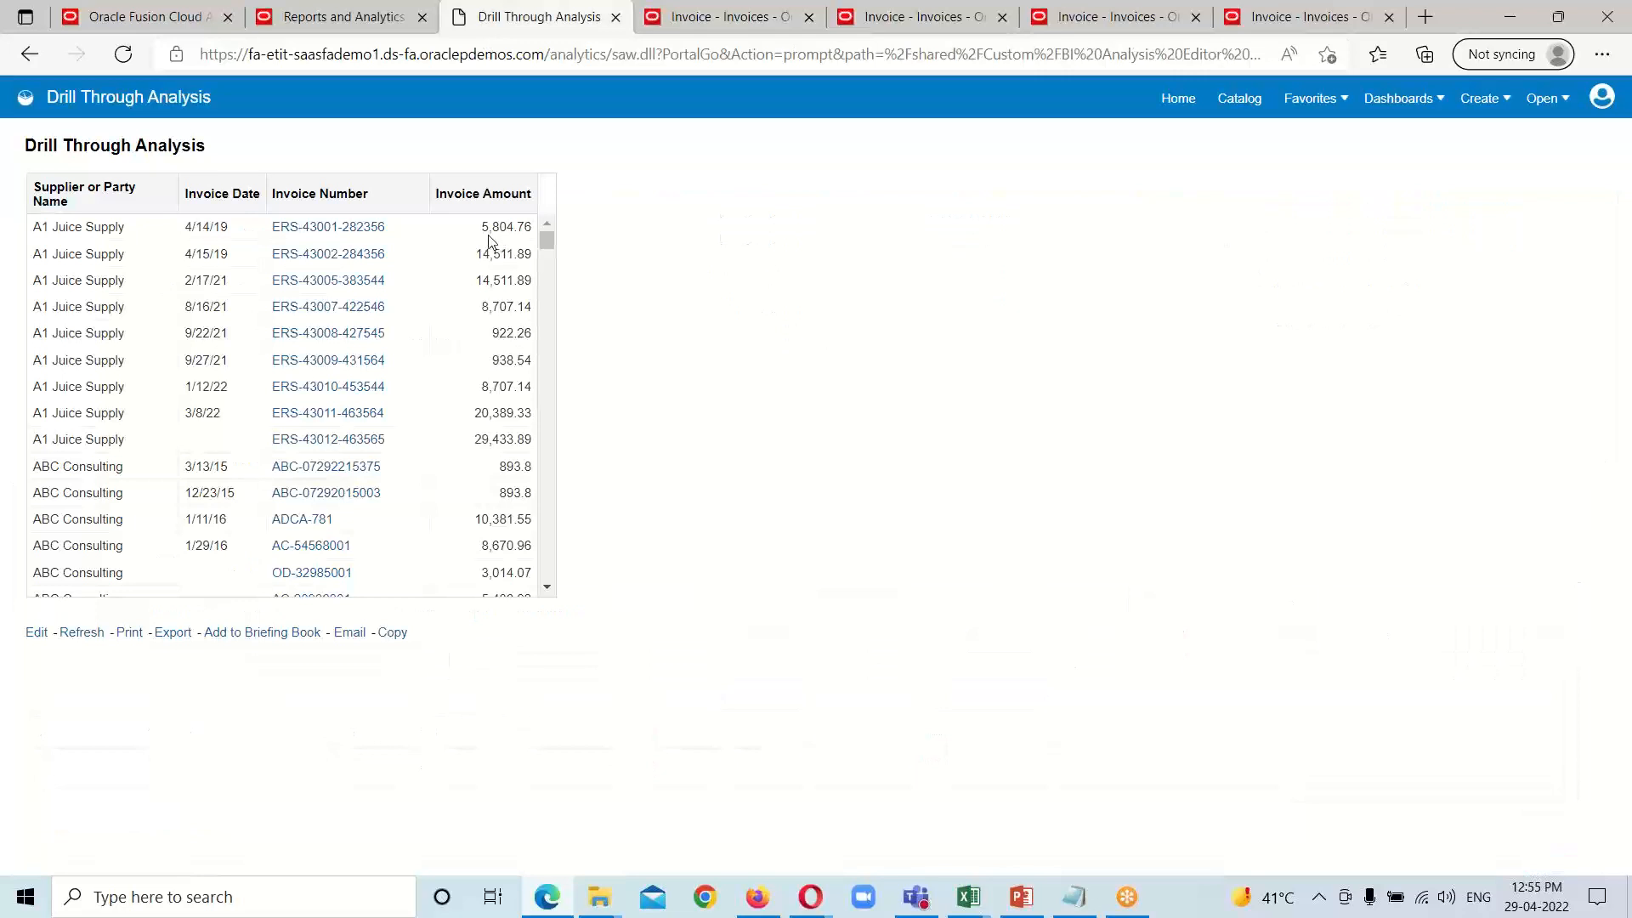
{"action": "left_click", "coordinate": [727, 24]}
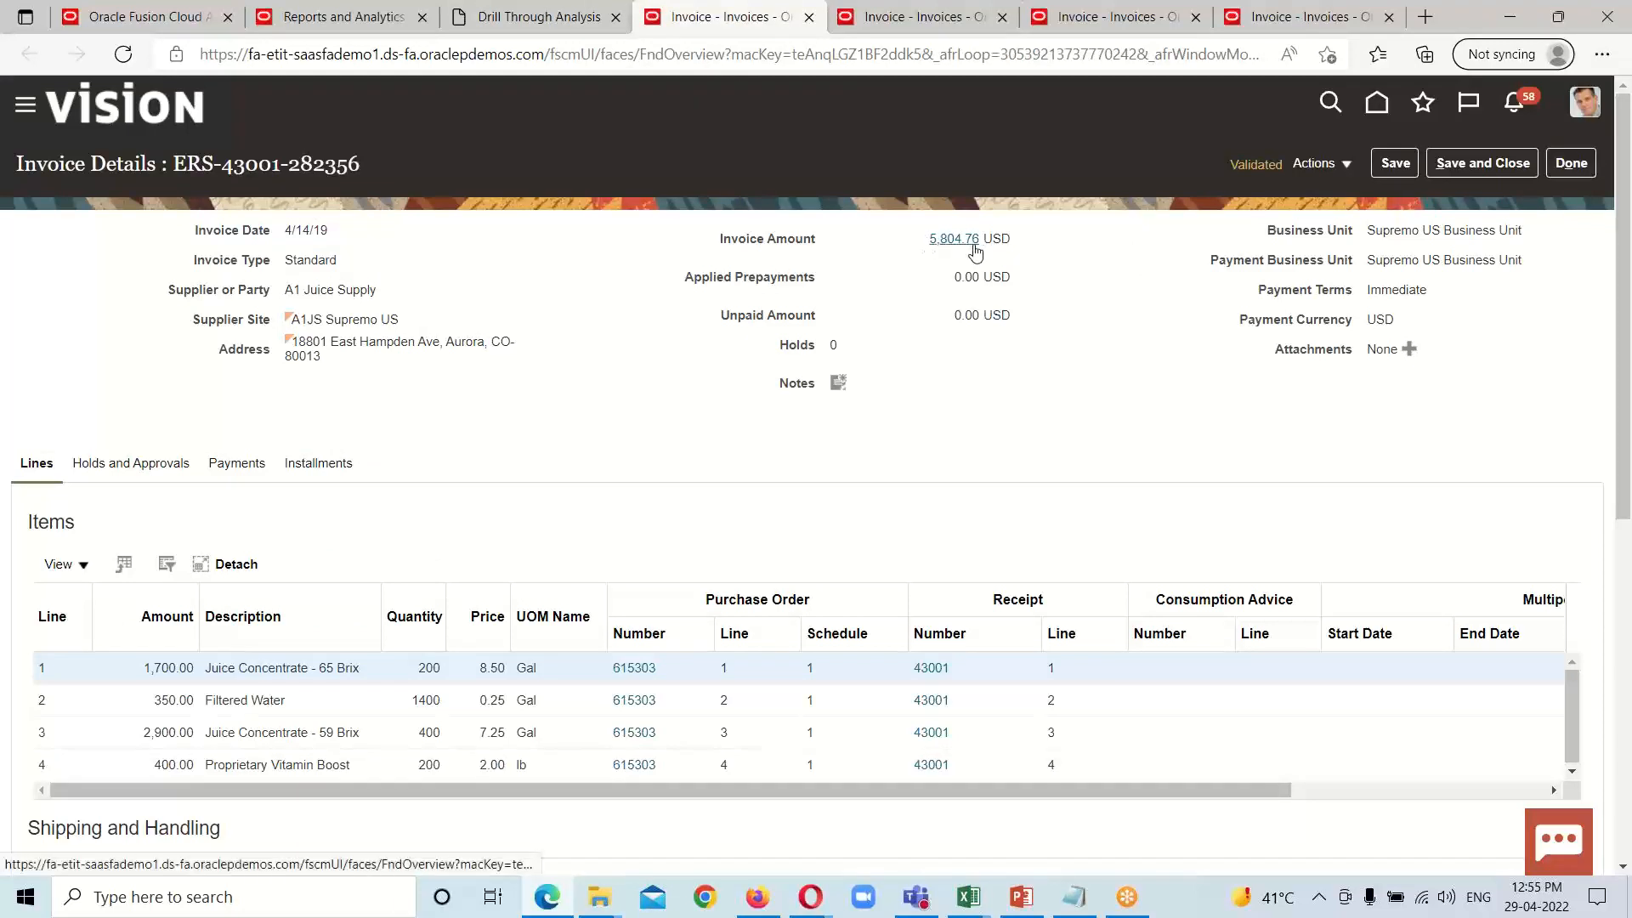
Step: Drill through from ABC Consulting's 1/11/16 invoice to its detail page, check the invoice number, and return to the analysis
{"action": "left_click", "coordinate": [488, 27]}
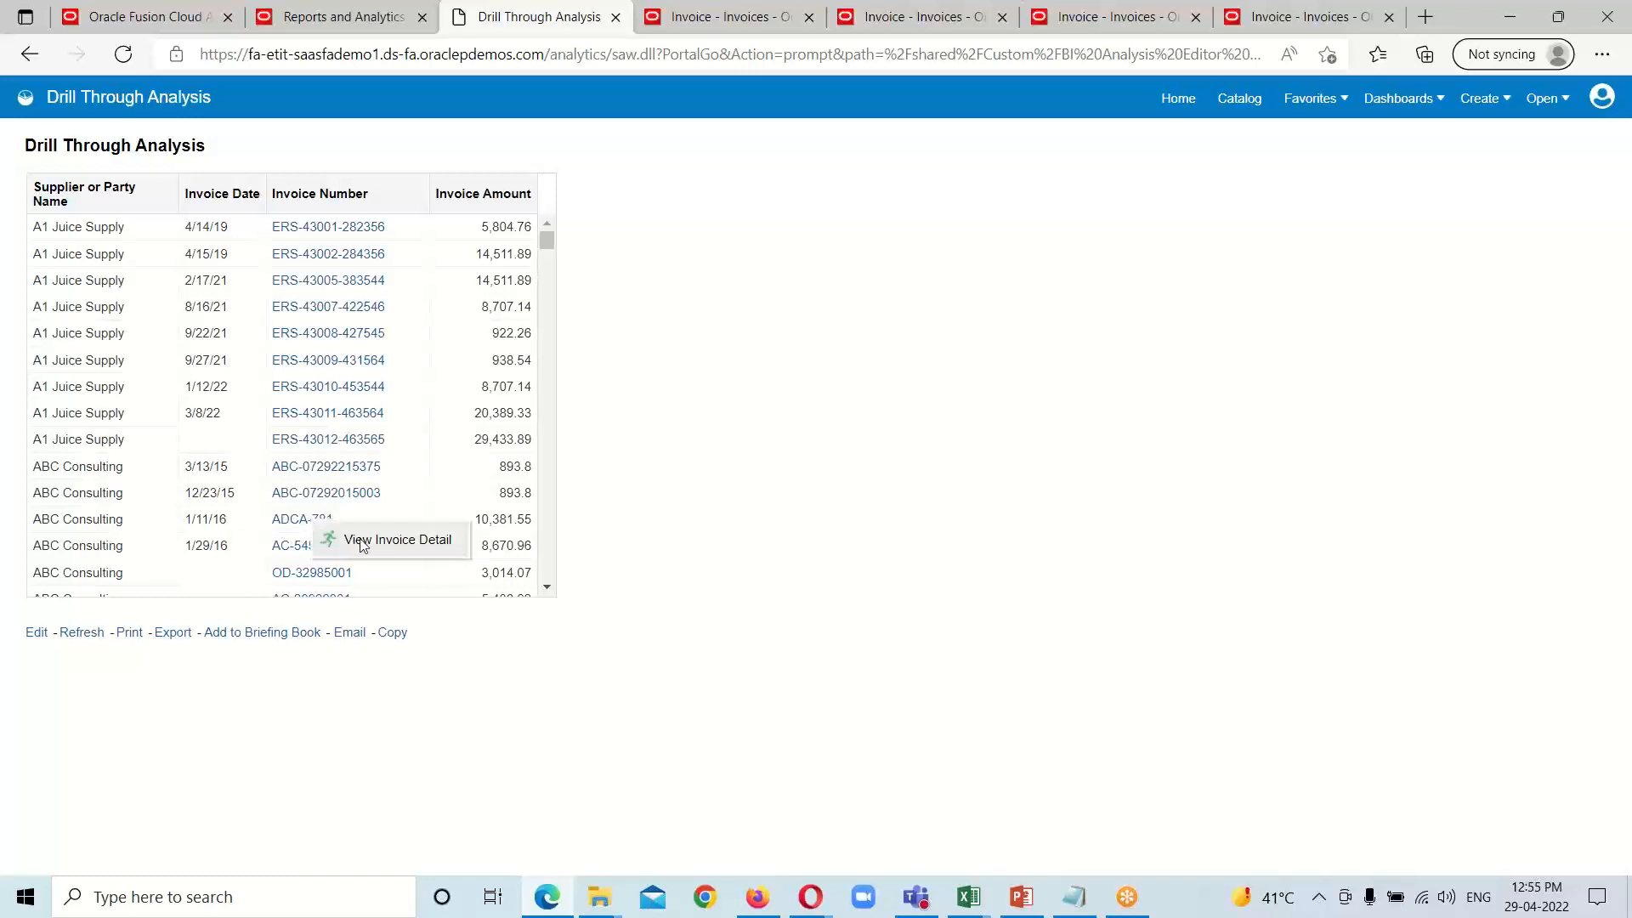
{"action": "left_click", "coordinate": [347, 545]}
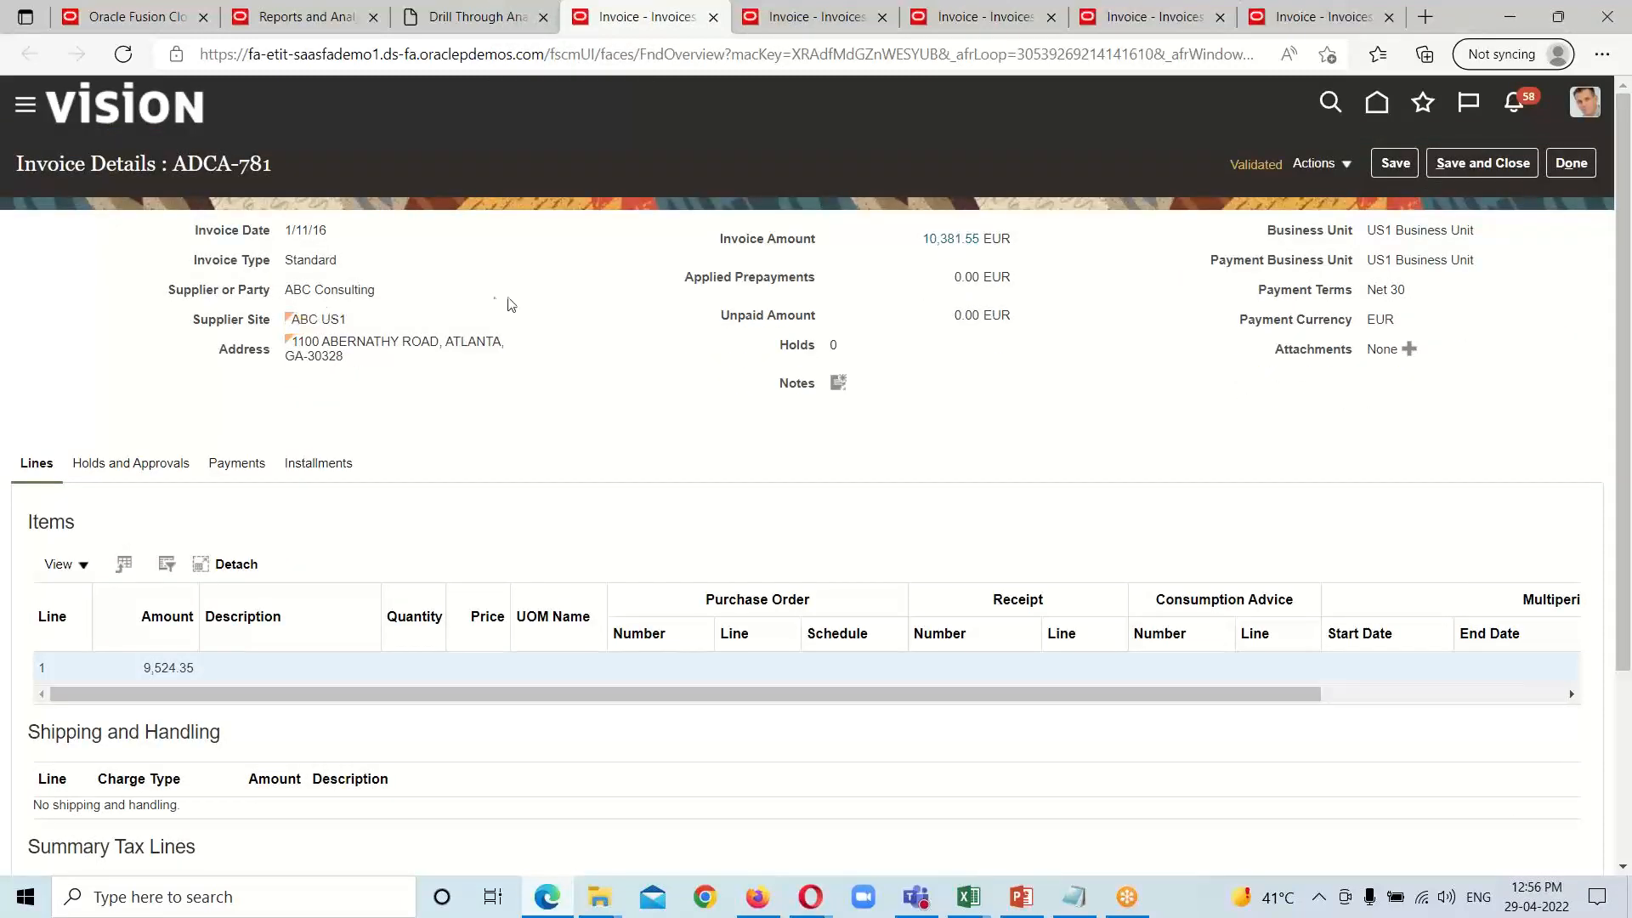
{"action": "left_click_drag", "start_coordinate": [170, 163], "coordinate": [294, 163]}
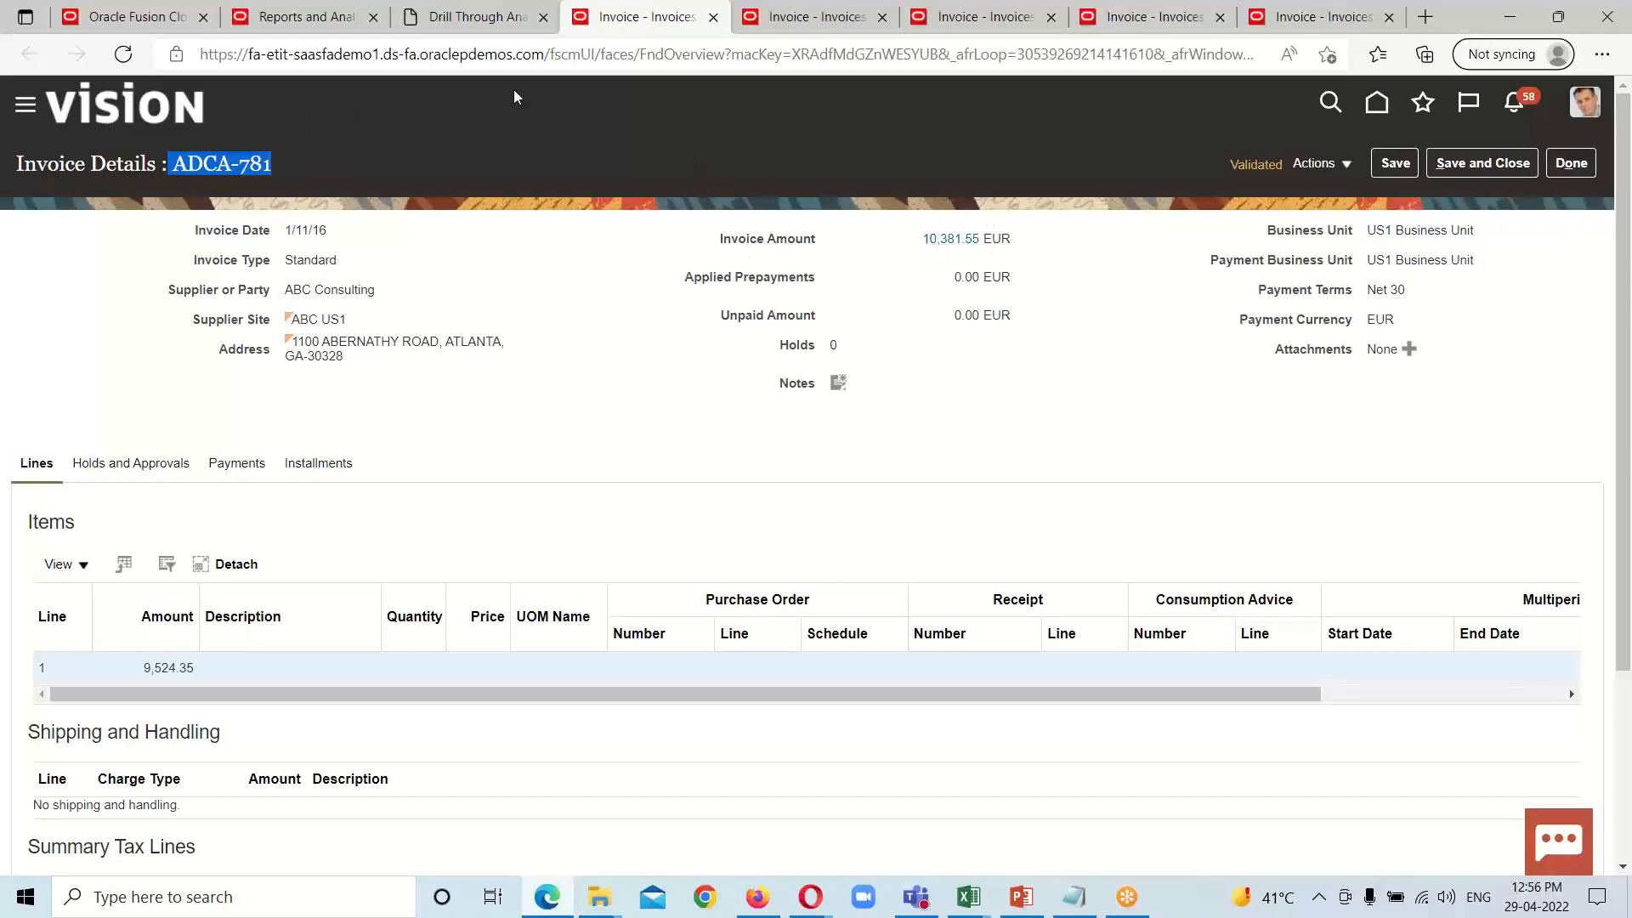
{"action": "left_click", "coordinate": [452, 17]}
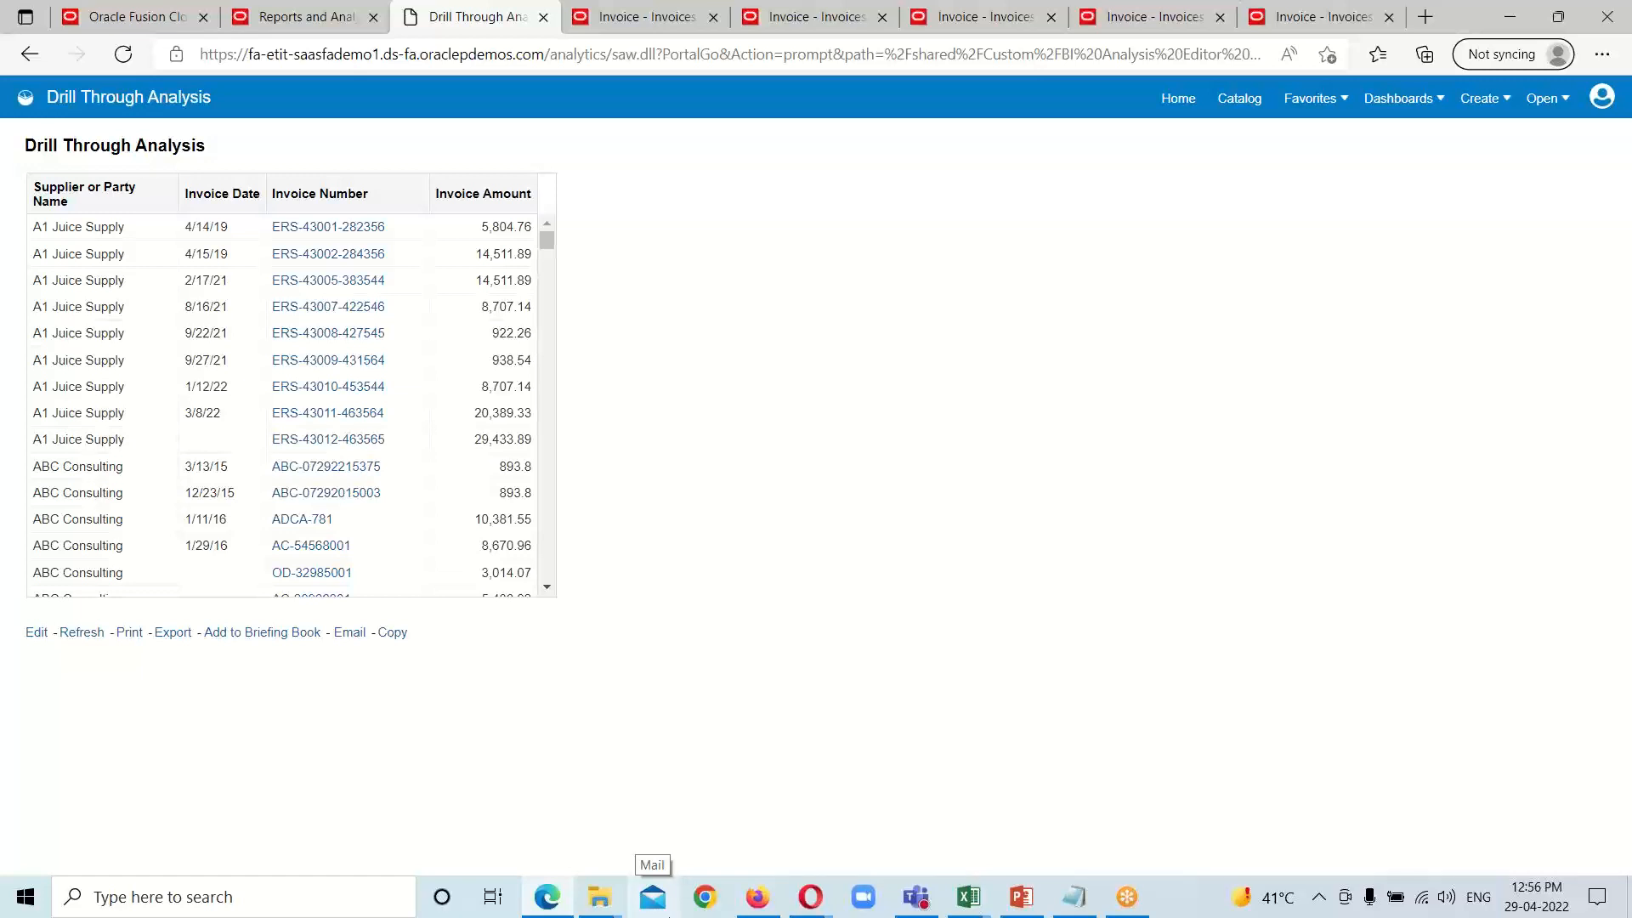
{"action": "mouse_move", "coordinate": [548, 896]}
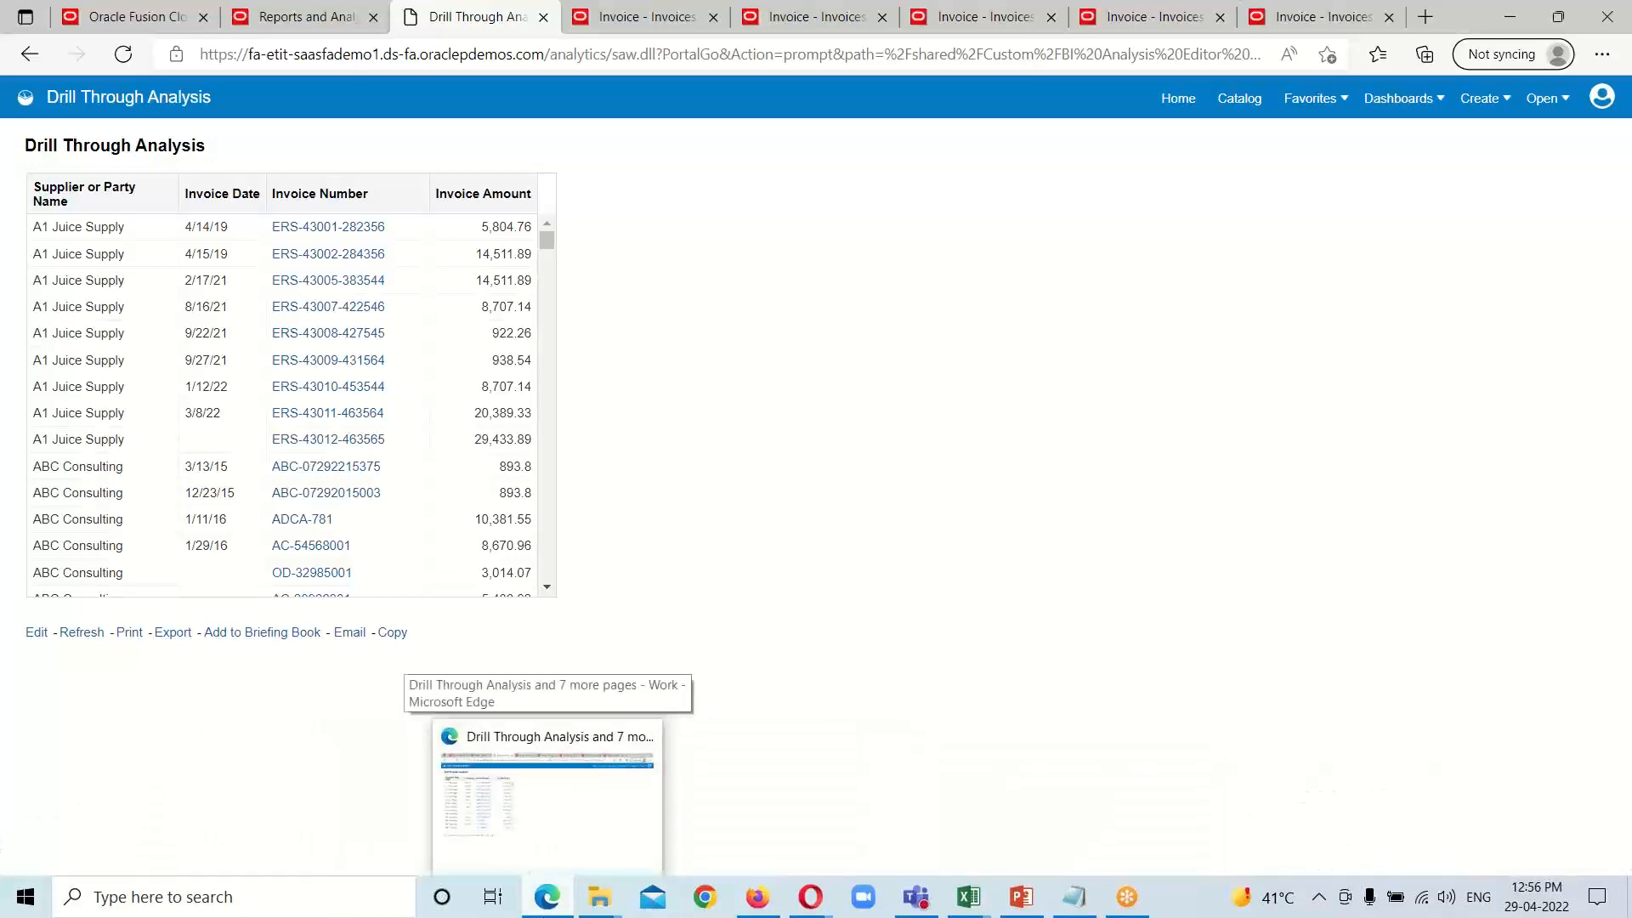